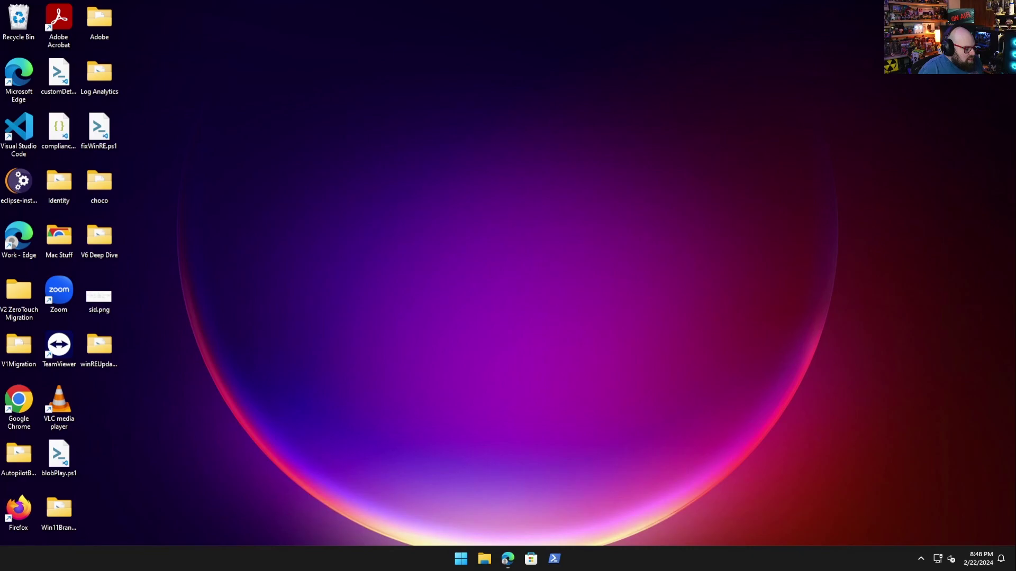
Restore the Edge window showing the Microsoft Intune admin center from the taskbar.
click(507, 559)
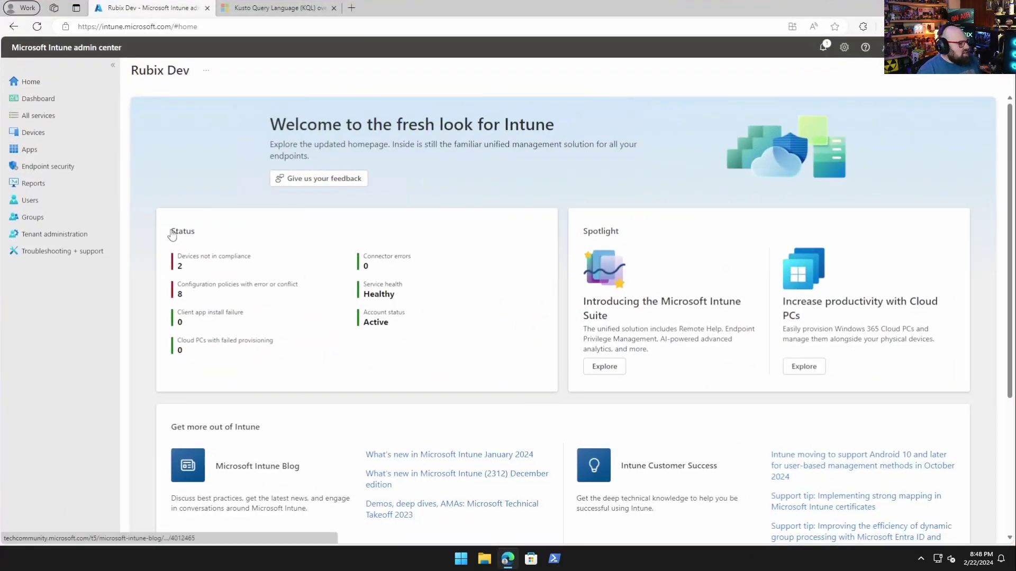
Close the Kusto Query Language tab and go to Devices | Overview.
click(333, 8)
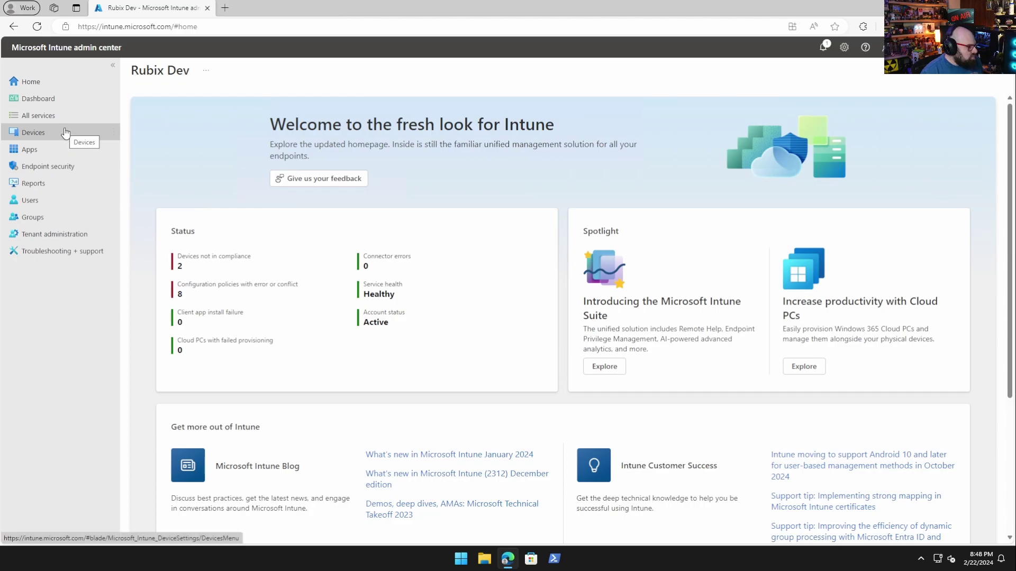
click(65, 133)
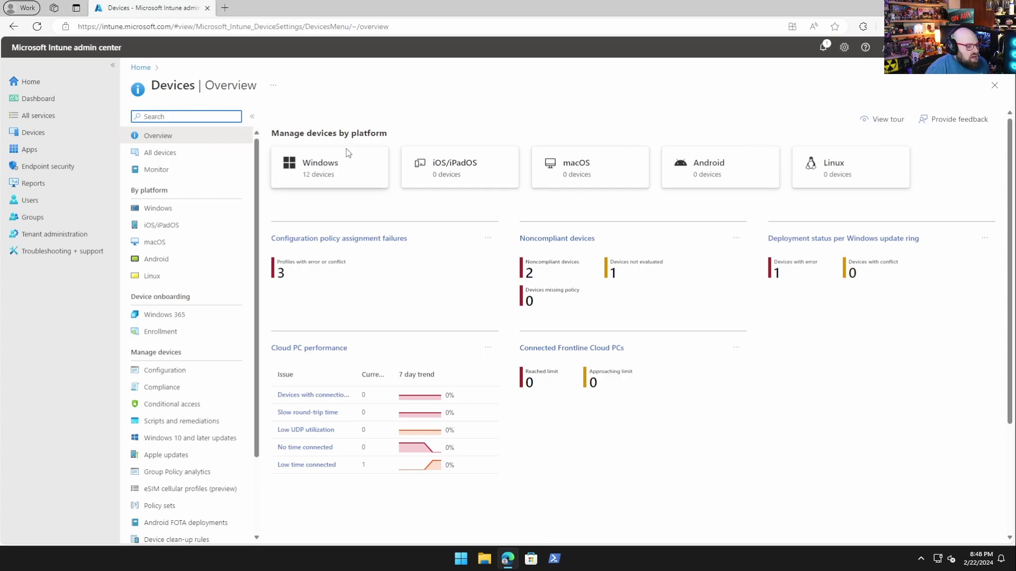
List all Windows devices in Intune.
click(352, 171)
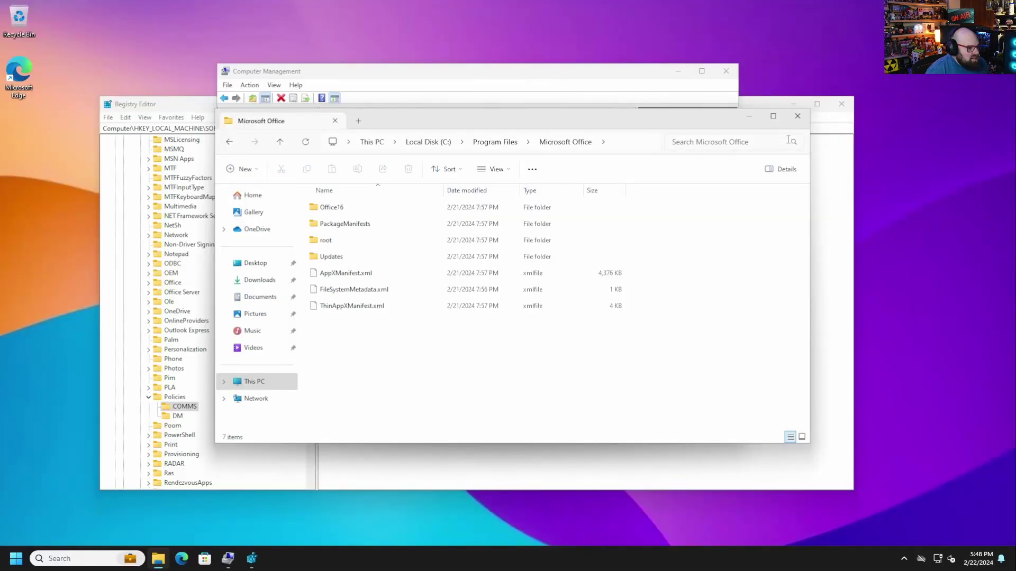
drag(646, 110, 761, 209)
click(464, 67)
drag(464, 67, 386, 77)
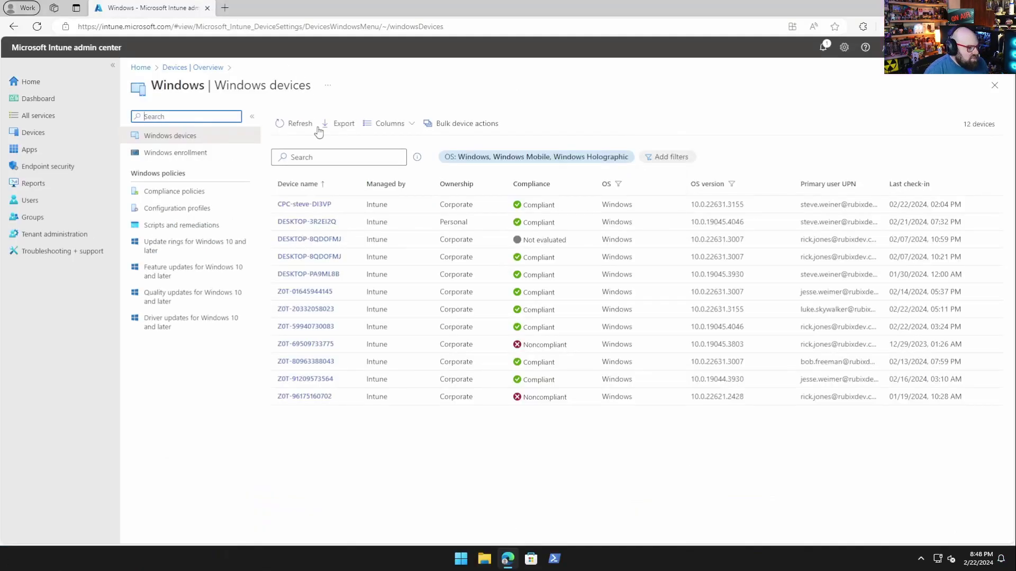
click(333, 158)
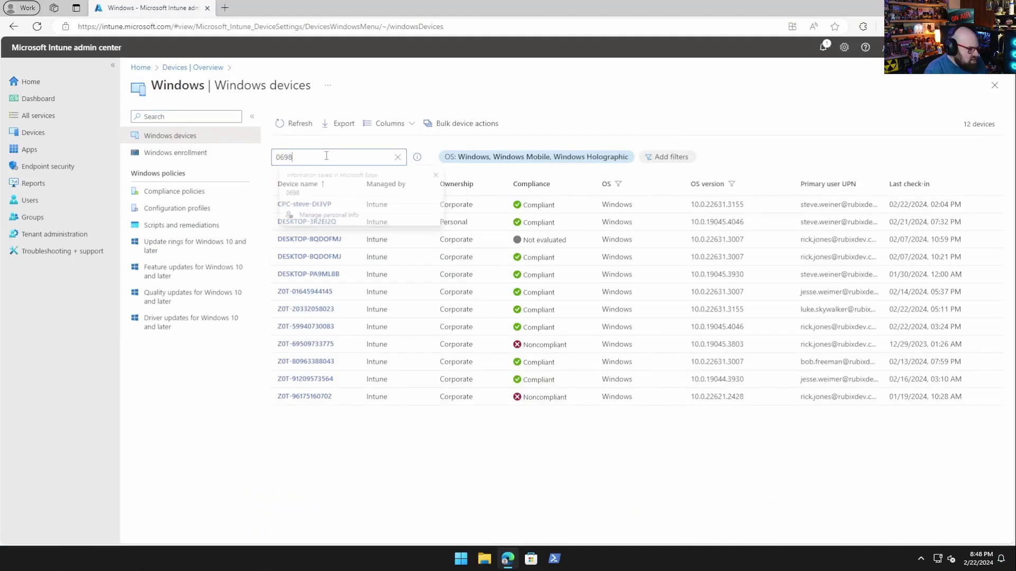
key(Return)
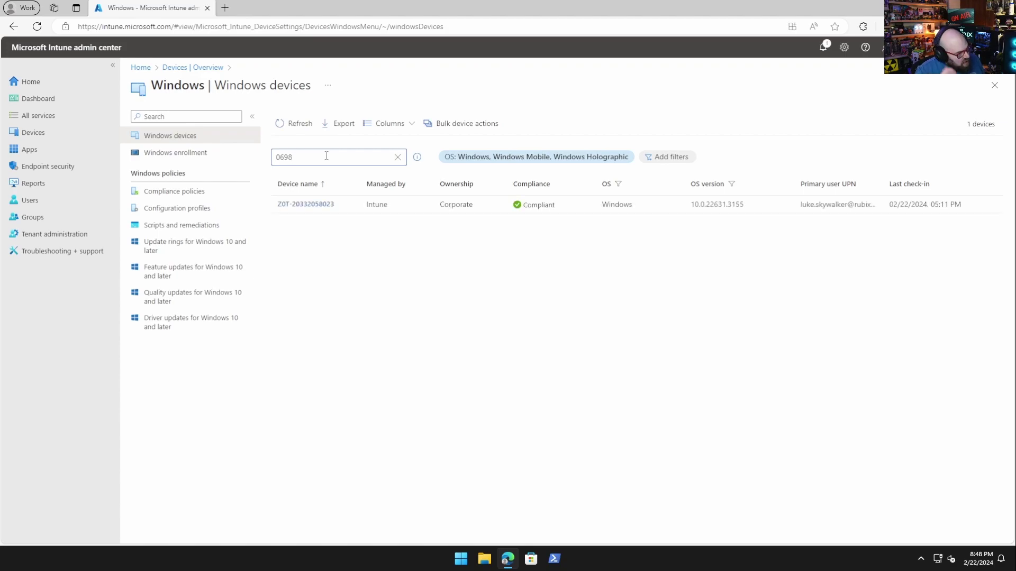
click(320, 207)
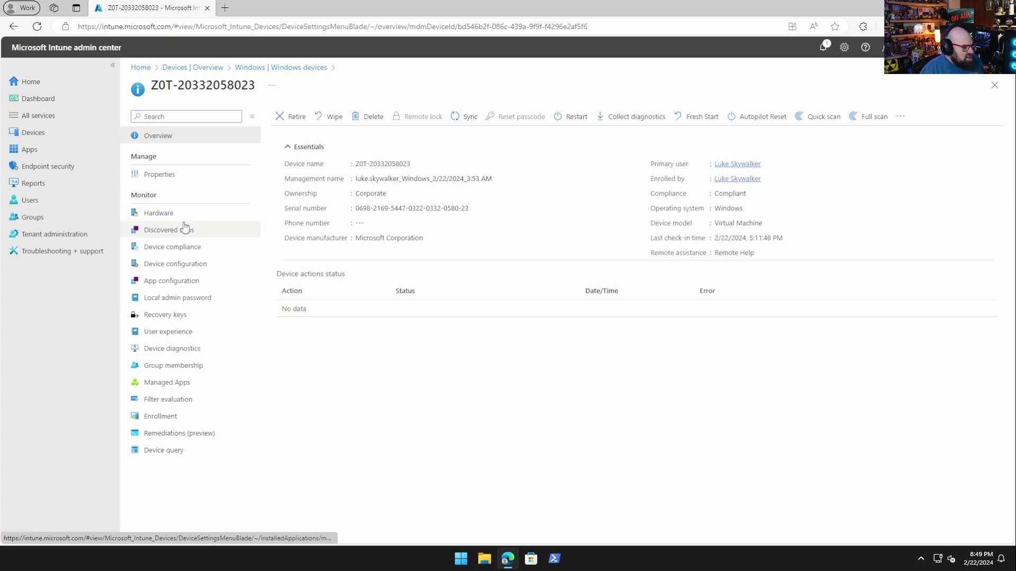
click(162, 213)
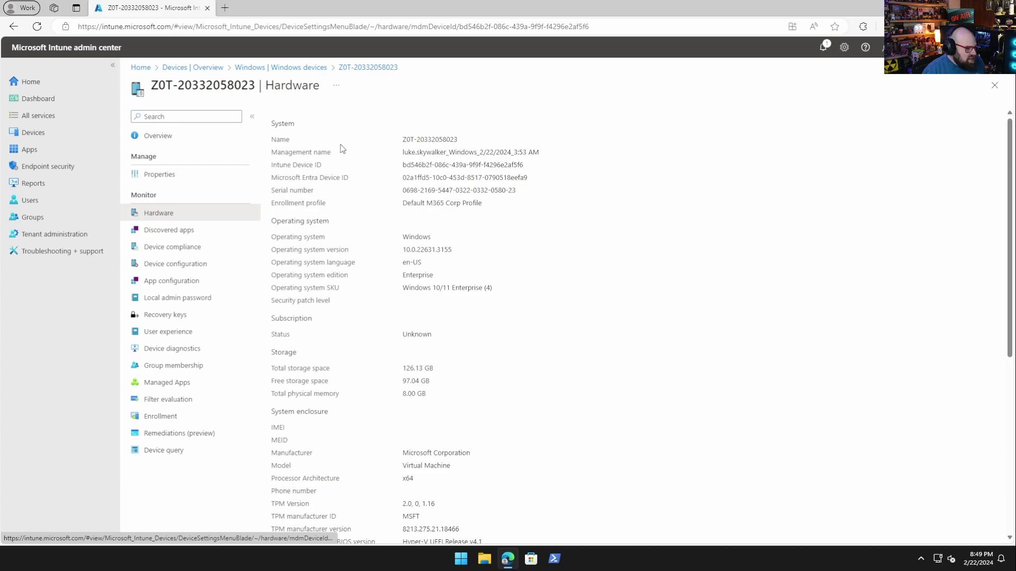
scroll(395, 250, down, 1)
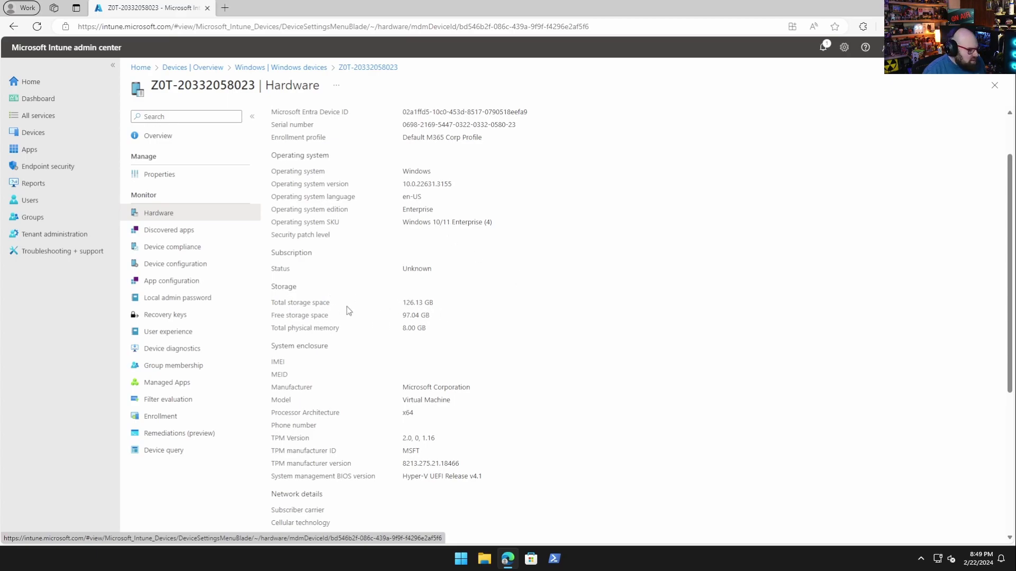
scroll(430, 365, down, 4)
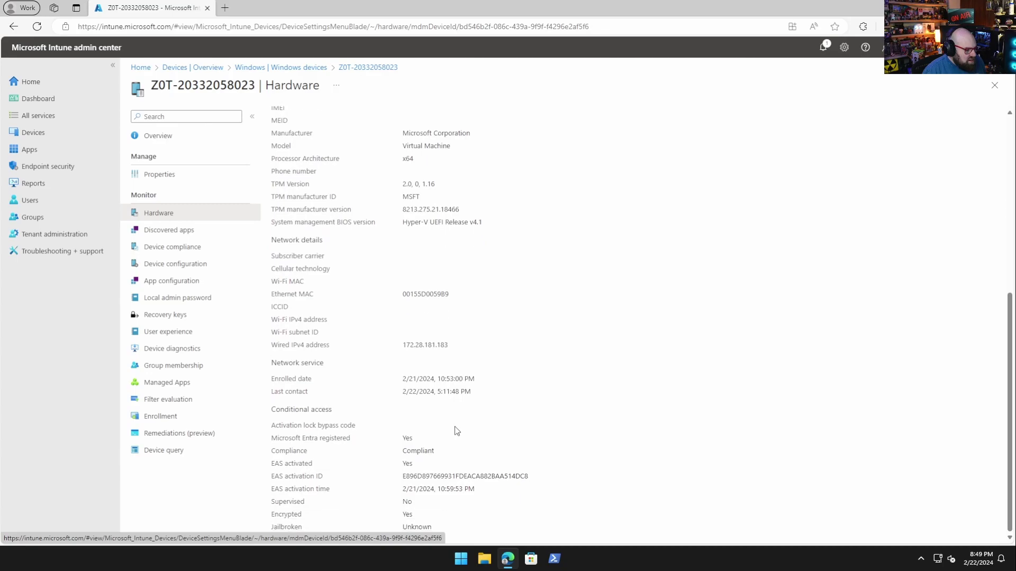
scroll(557, 471, up, 5)
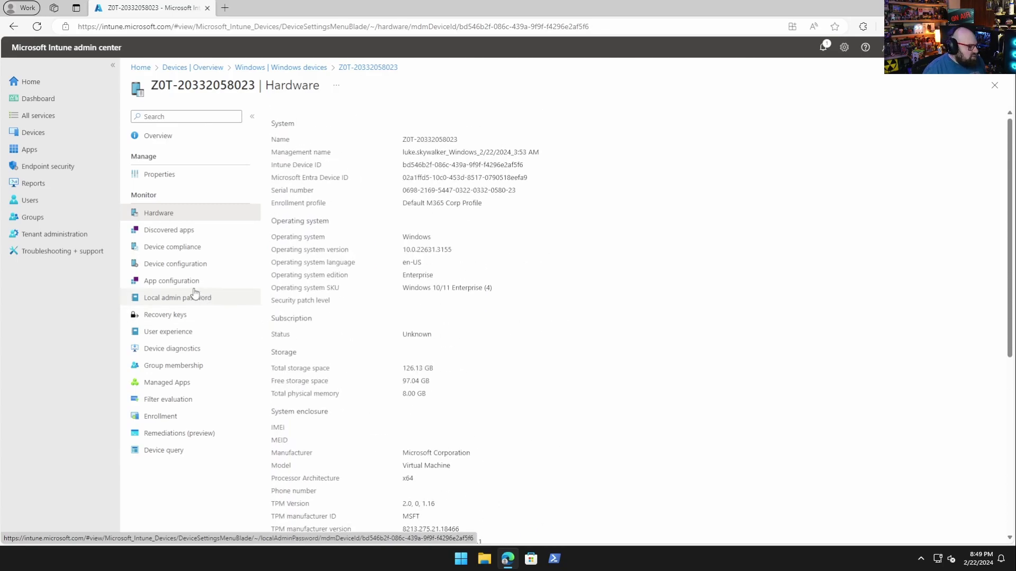
Check Managed Apps, Group membership and Properties, then open Device query.
click(225, 387)
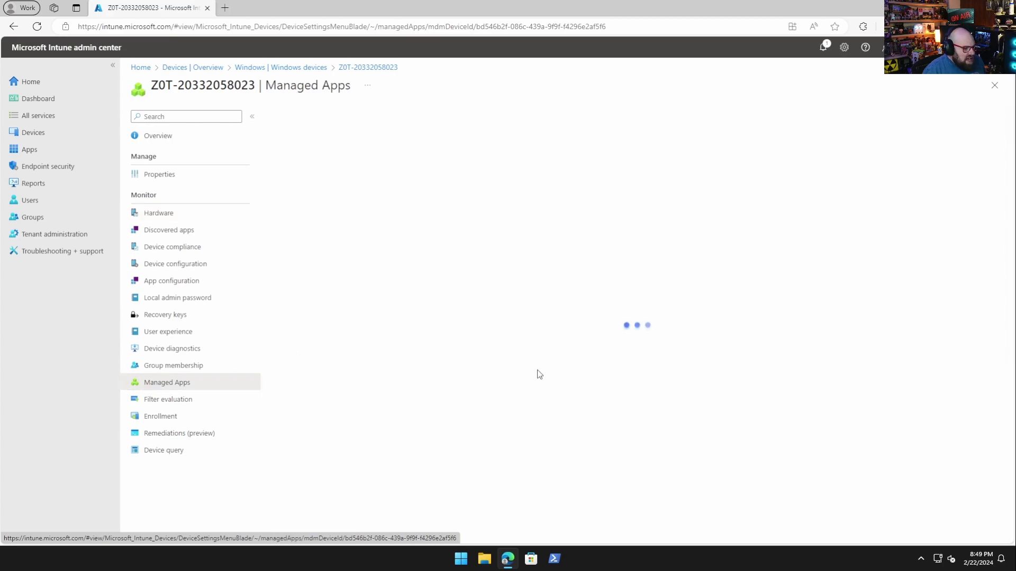
click(199, 366)
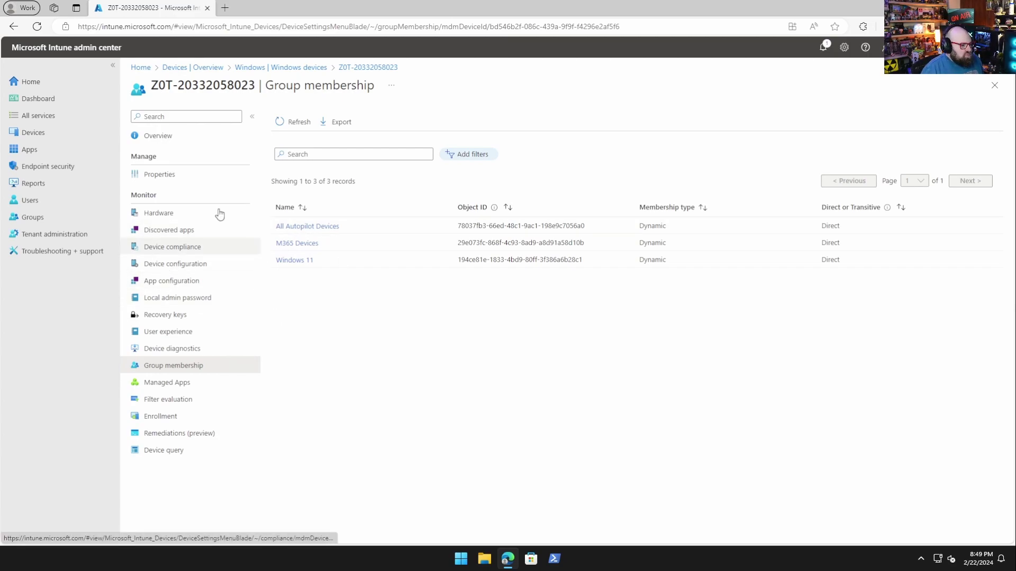
click(206, 180)
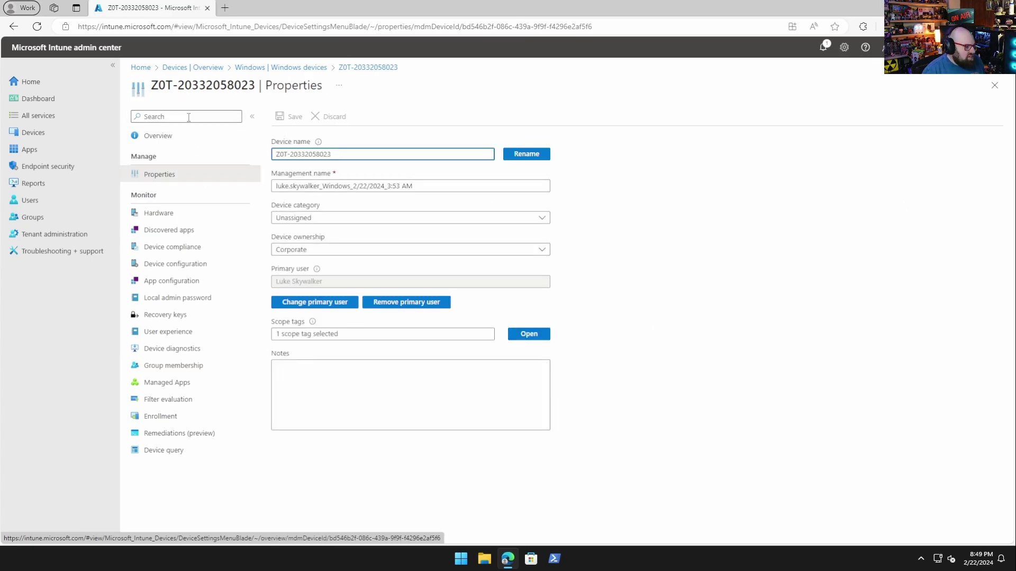
click(175, 453)
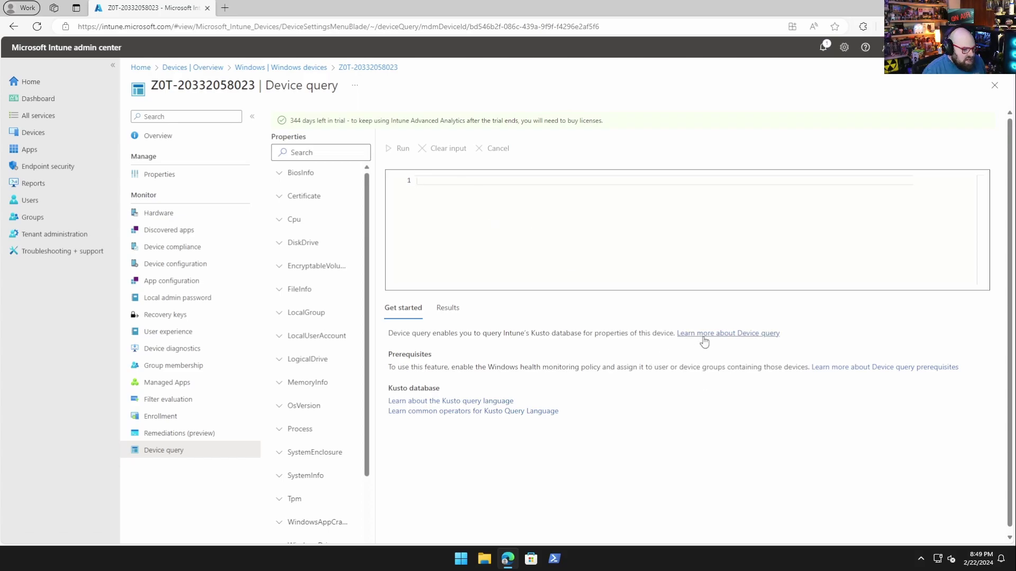
Read the KQL overview article on Microsoft Learn, then return to the Intune Device query tab.
click(459, 403)
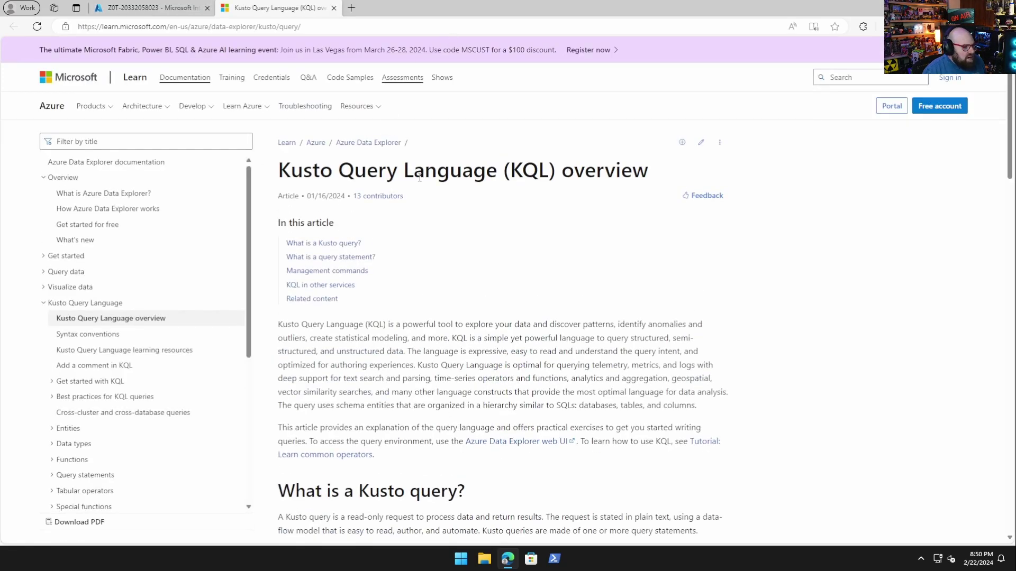
scroll(532, 201, down, 10)
scroll(529, 201, down, 7)
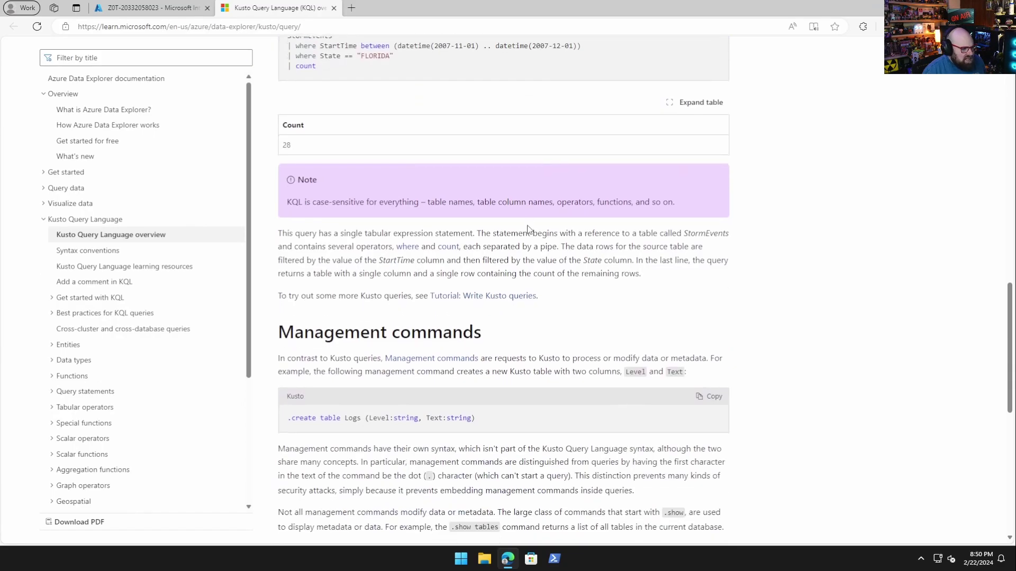
scroll(529, 222, up, 3)
scroll(547, 226, up, 1)
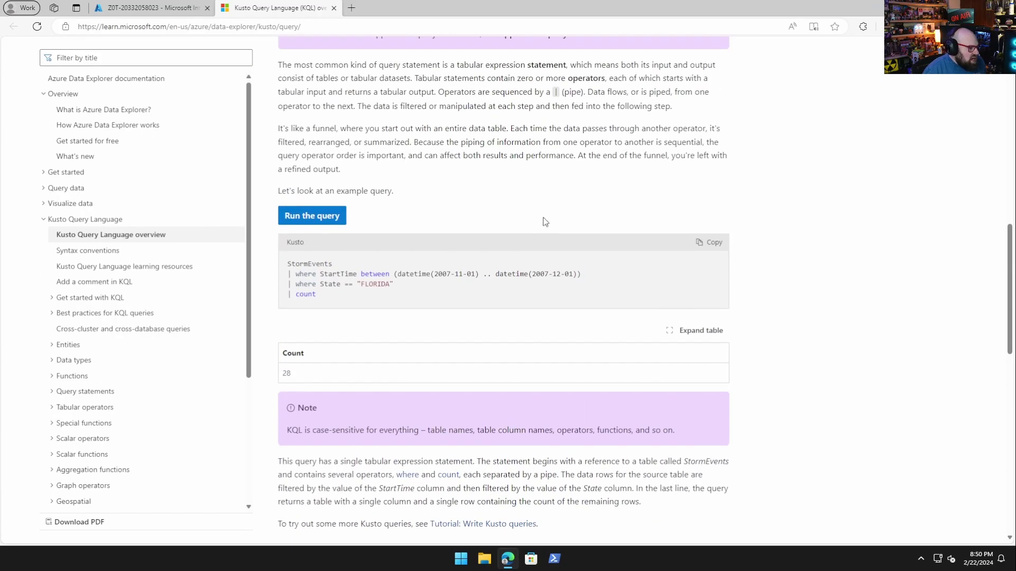
scroll(517, 209, down, 5)
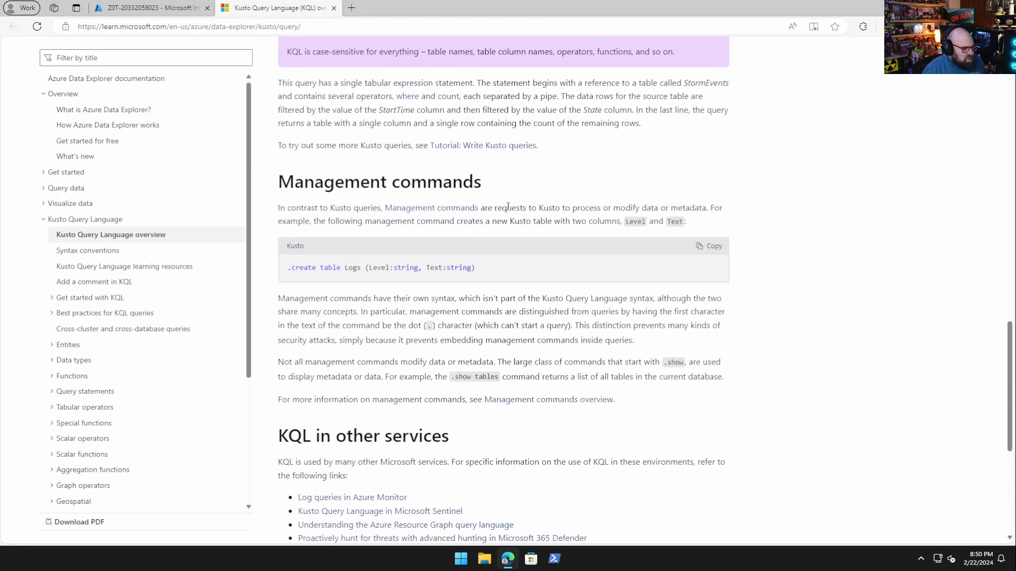
scroll(423, 232, down, 3)
scroll(508, 328, up, 12)
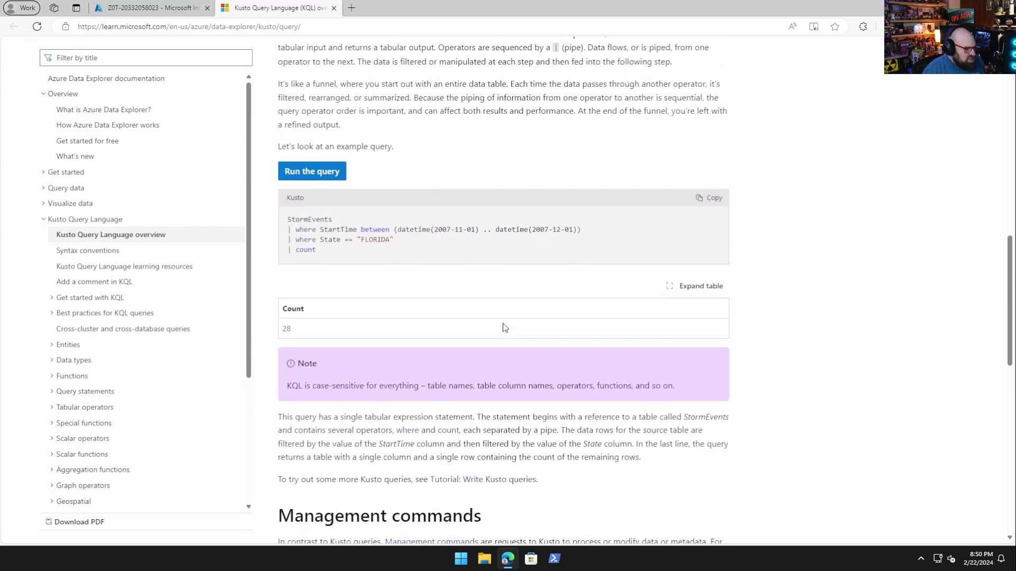
scroll(425, 232, up, 1)
click(162, 11)
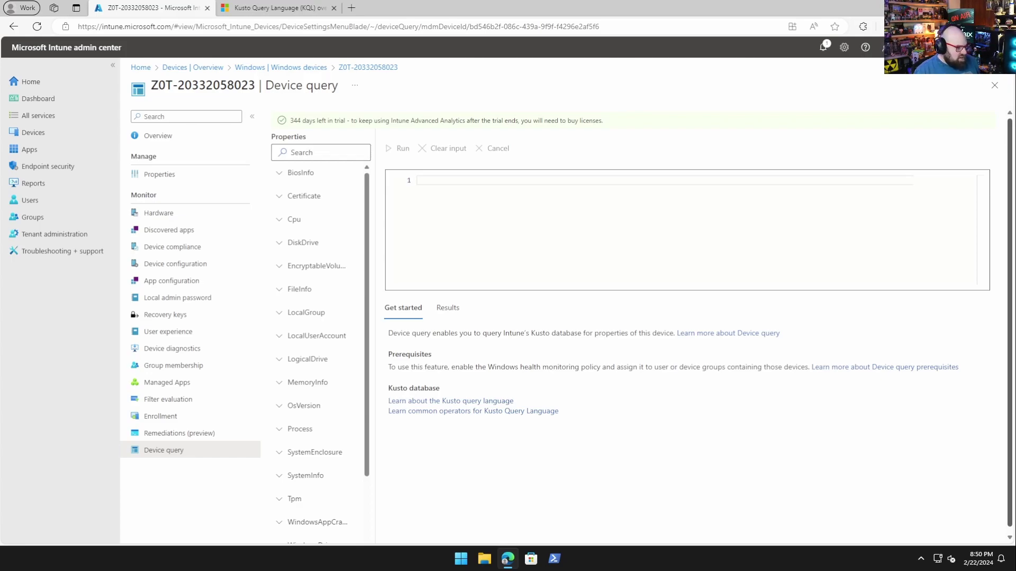
Expand Cpu in the Properties list to show fields like AddressWidth, Architecture and CoreCount.
click(509, 227)
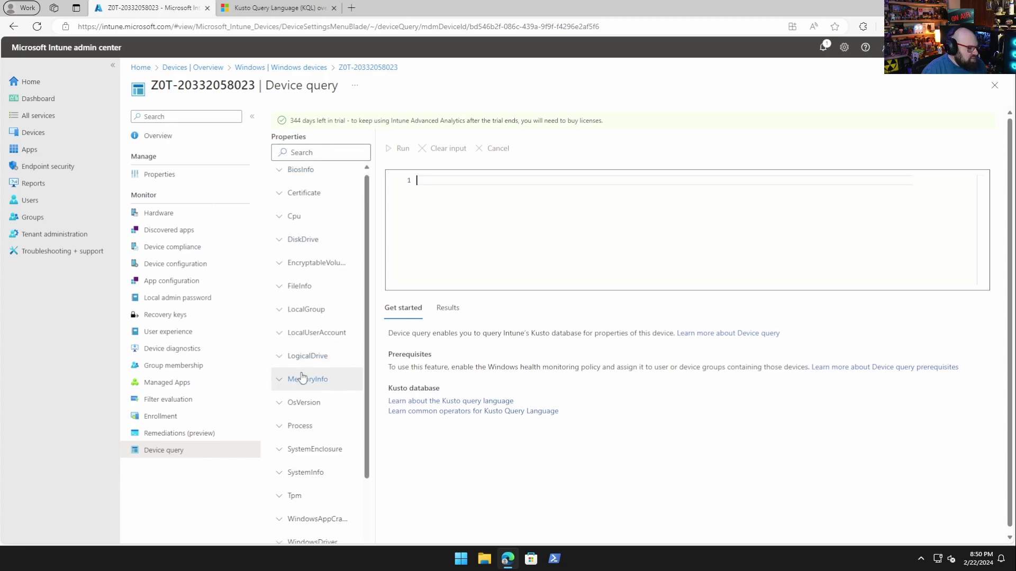
scroll(310, 378, down, 3)
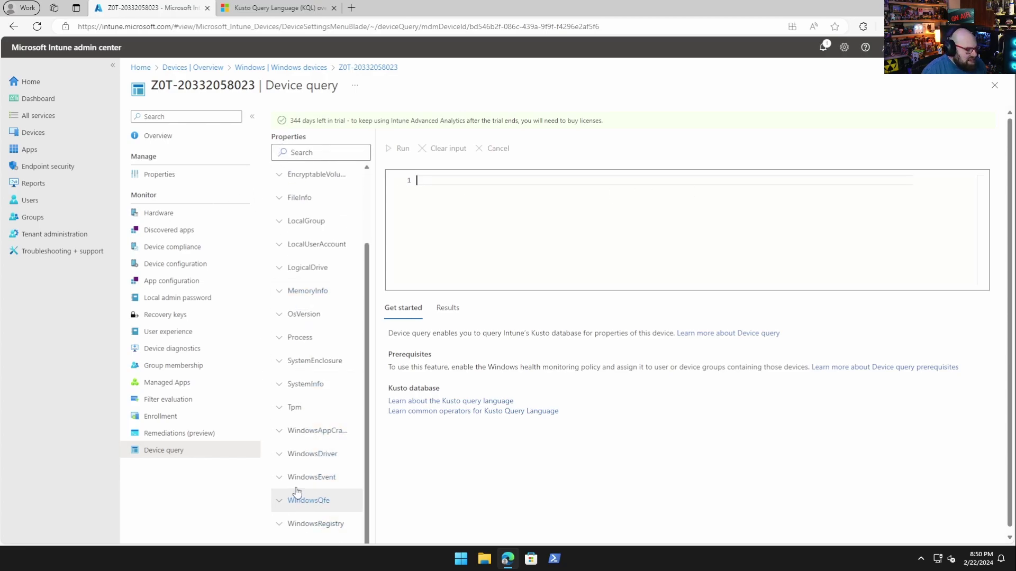
scroll(299, 481, up, 3)
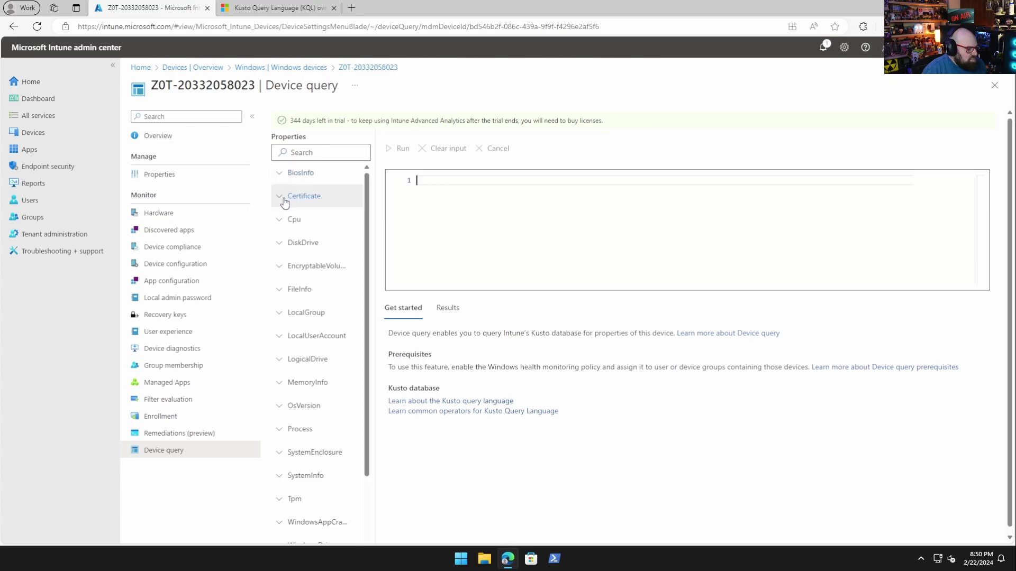
click(302, 229)
scroll(340, 335, down, 5)
scroll(340, 335, up, 3)
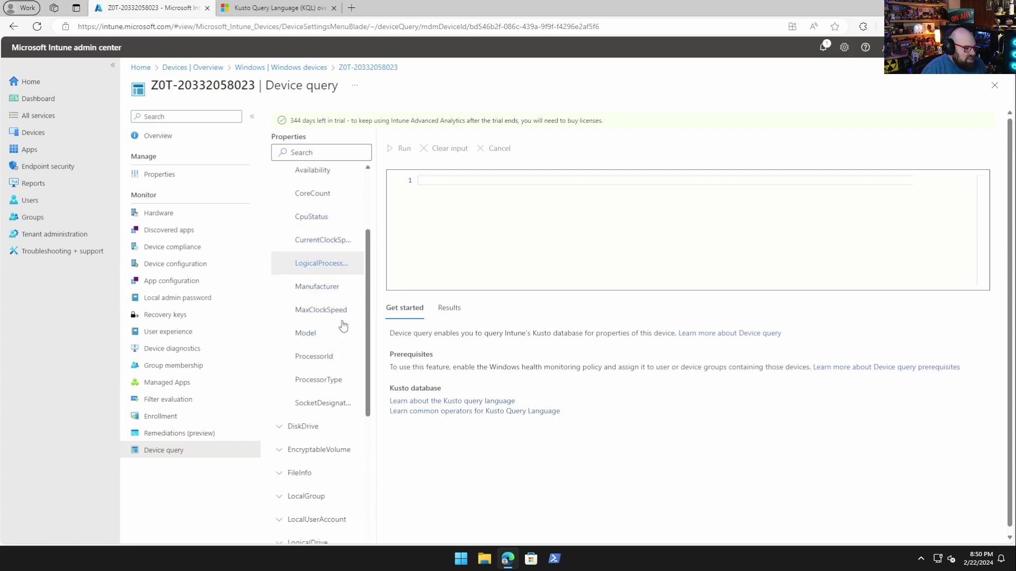
scroll(332, 342, up, 2)
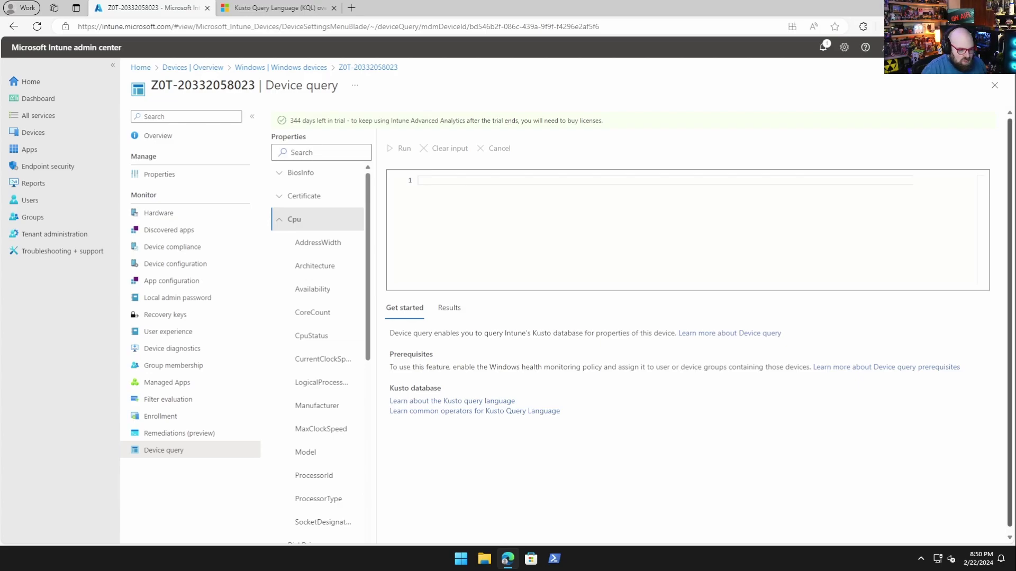
Run the query 'Cpu' against the device.
text(Cpu)
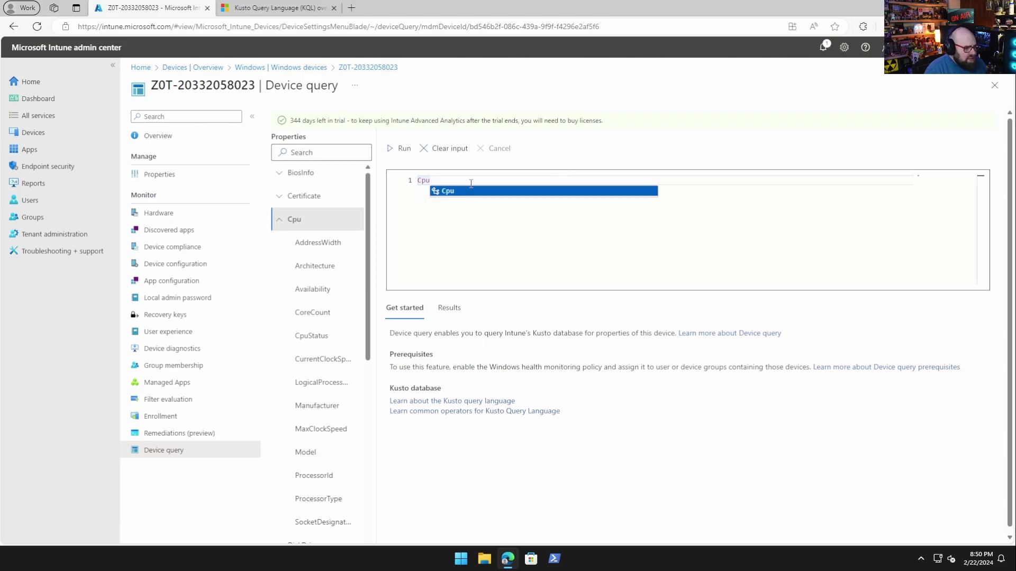
key(Return)
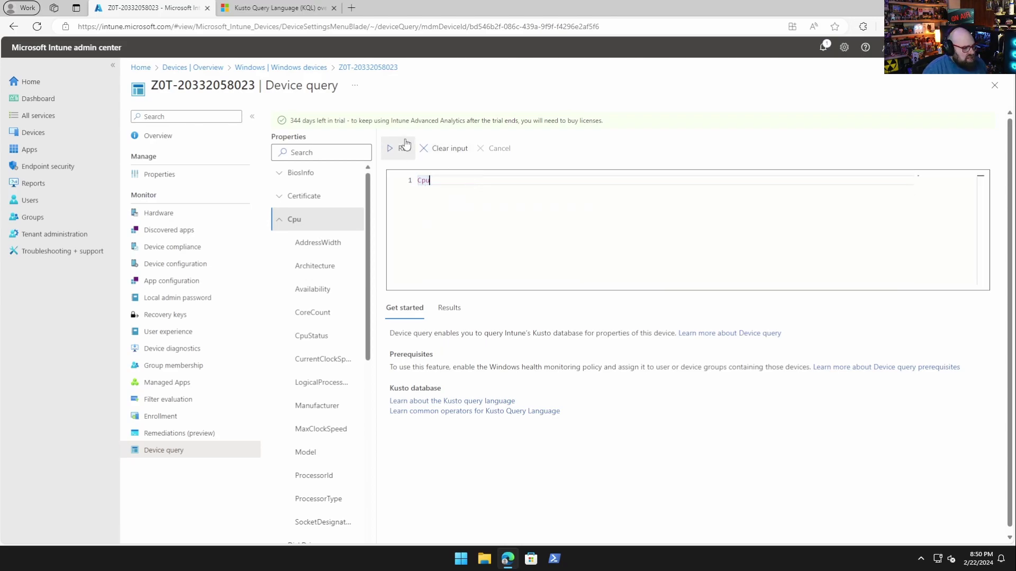
click(404, 148)
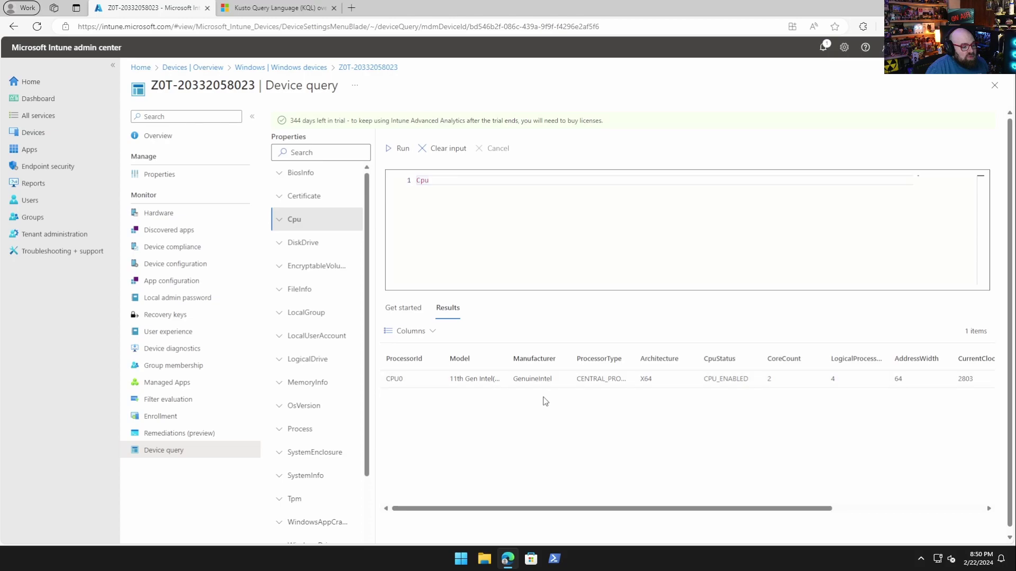
Widen the Model column to show the full i7-1165G7 name, then start a piped second line.
drag(507, 360, 613, 358)
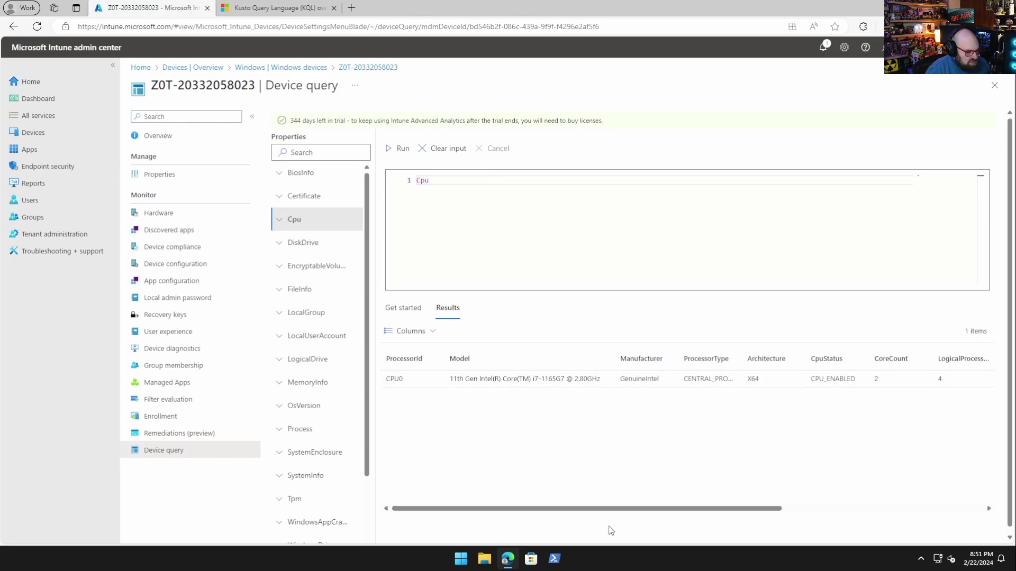
drag(612, 510, 741, 510)
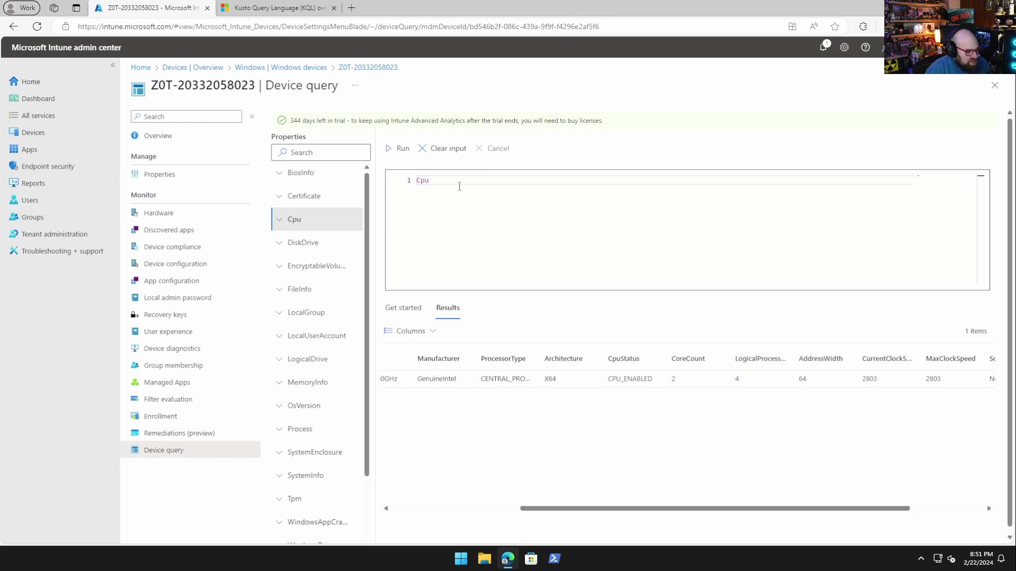
drag(662, 509, 734, 509)
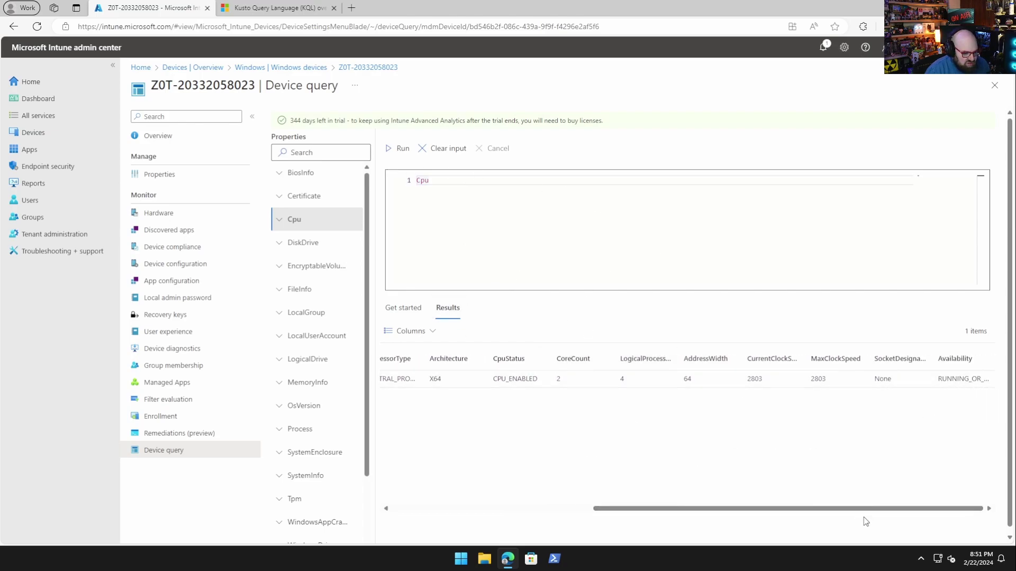
drag(847, 507, 585, 496)
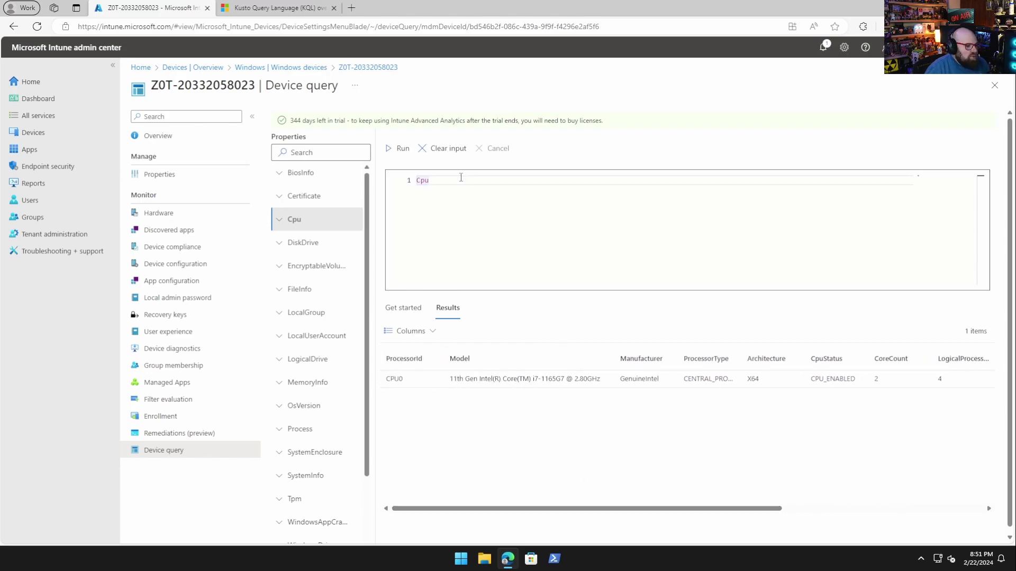
key(Return)
text(|)
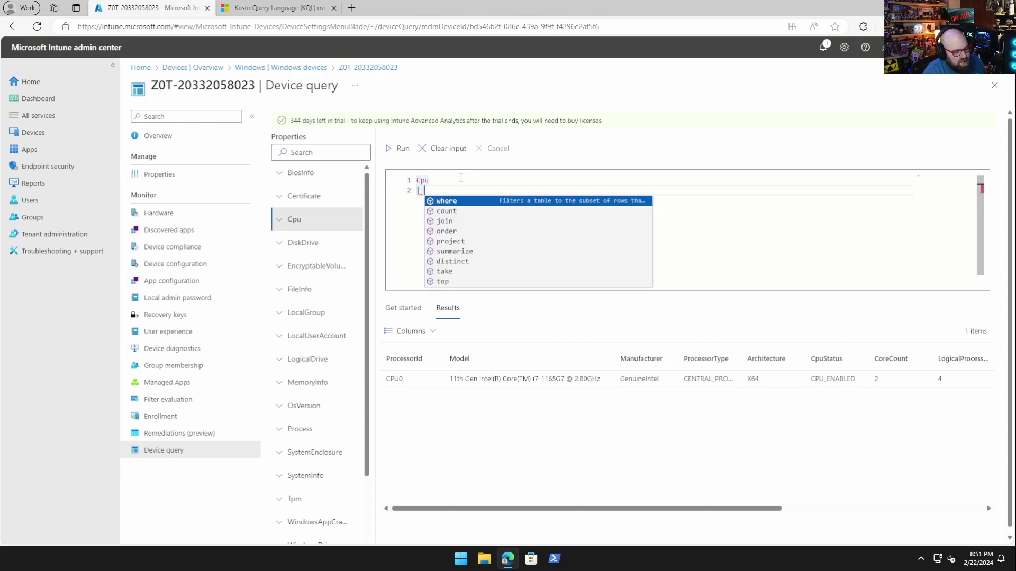
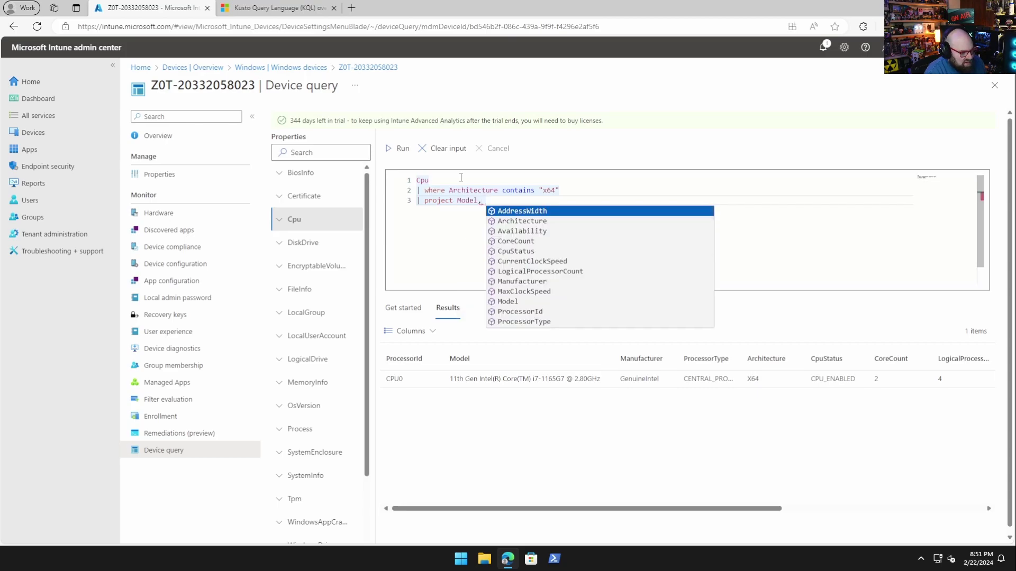
Project the x64 Cpu results to Model, ProcessorType, CoreCount and LogicalProcessorCount and run it.
text(Pro)
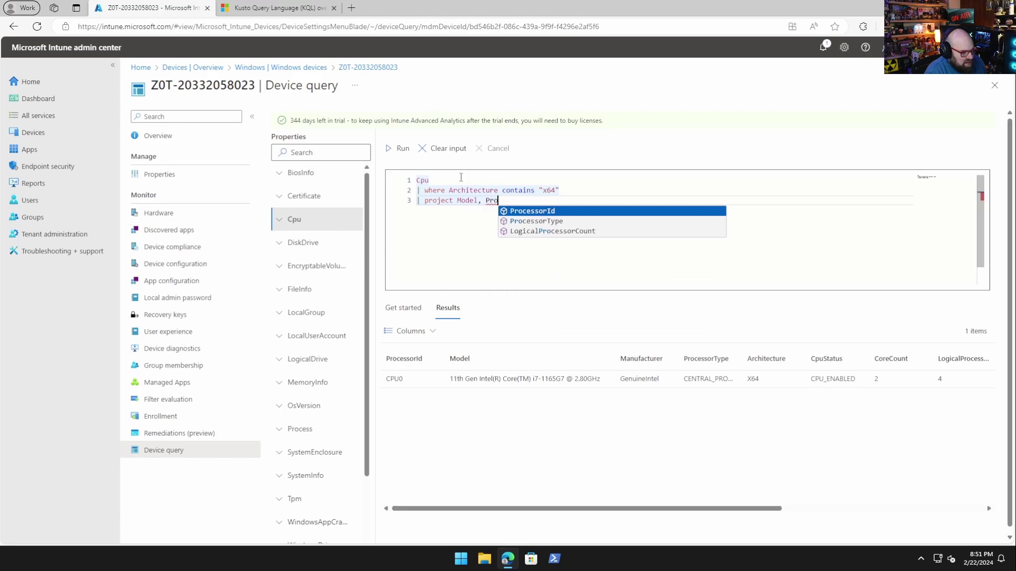
key(Down)
key(Tab)
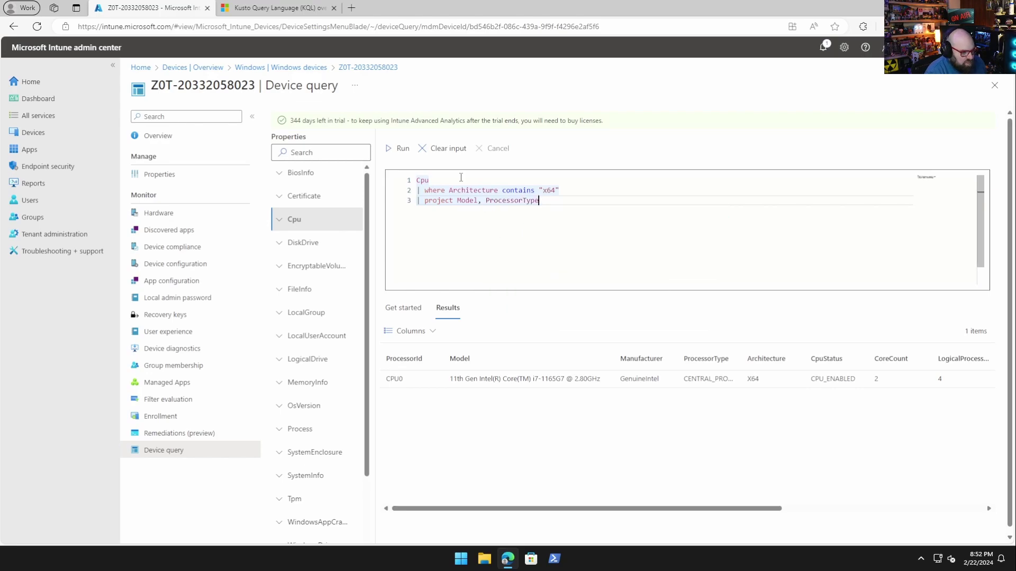
text(, Cor)
key(Tab)
text(, L)
key(Tab)
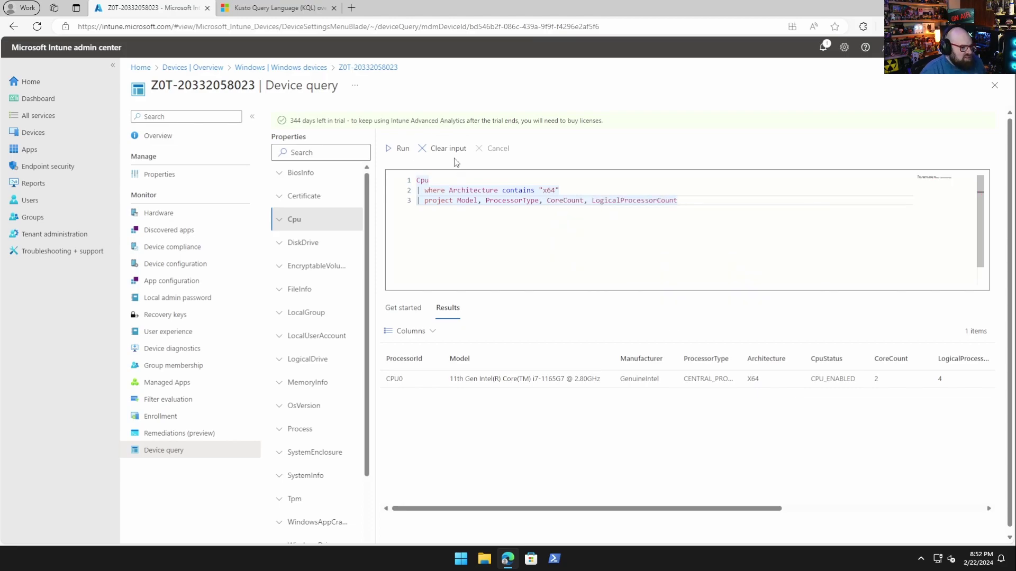
click(405, 151)
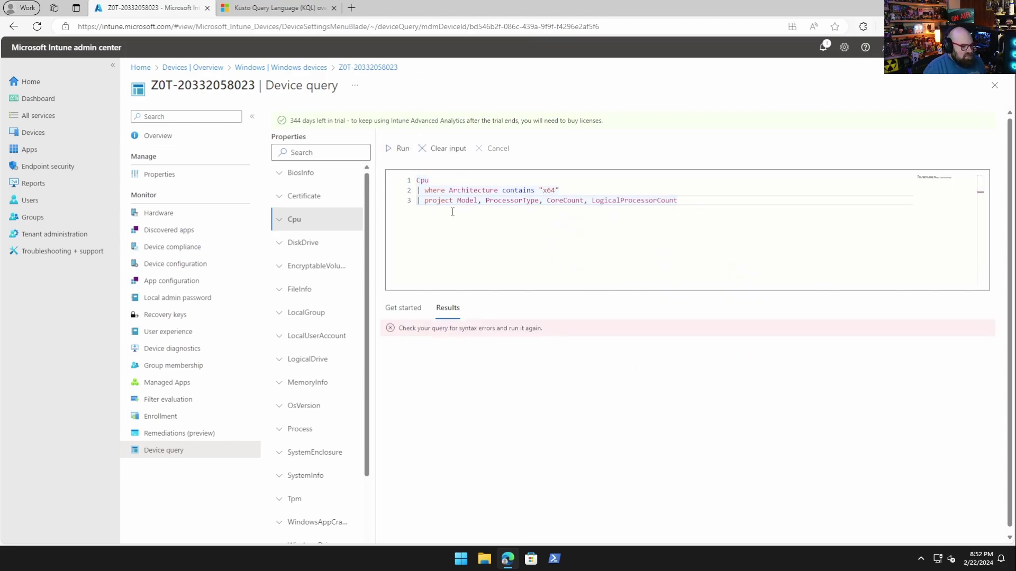
Switch the x64 filter to single quotes, rerun, widen the Model column, then select the query.
click(561, 191)
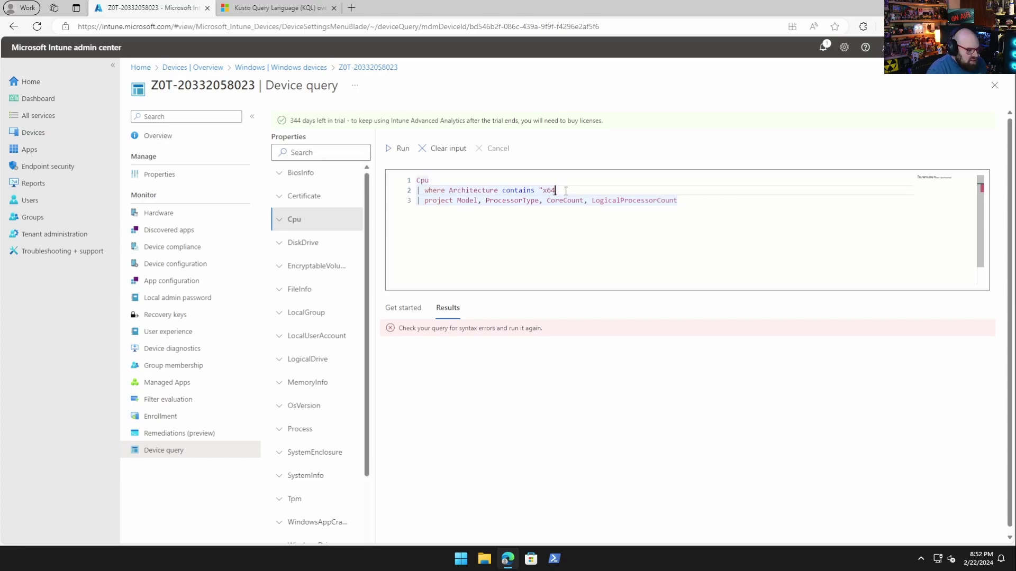
key(BackSpace)
text(')
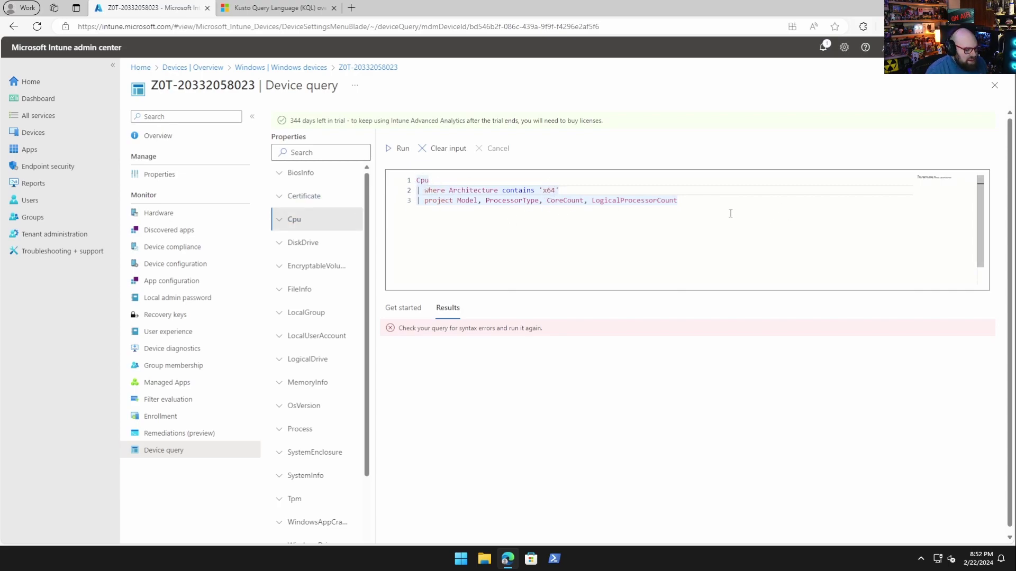
click(717, 202)
click(546, 191)
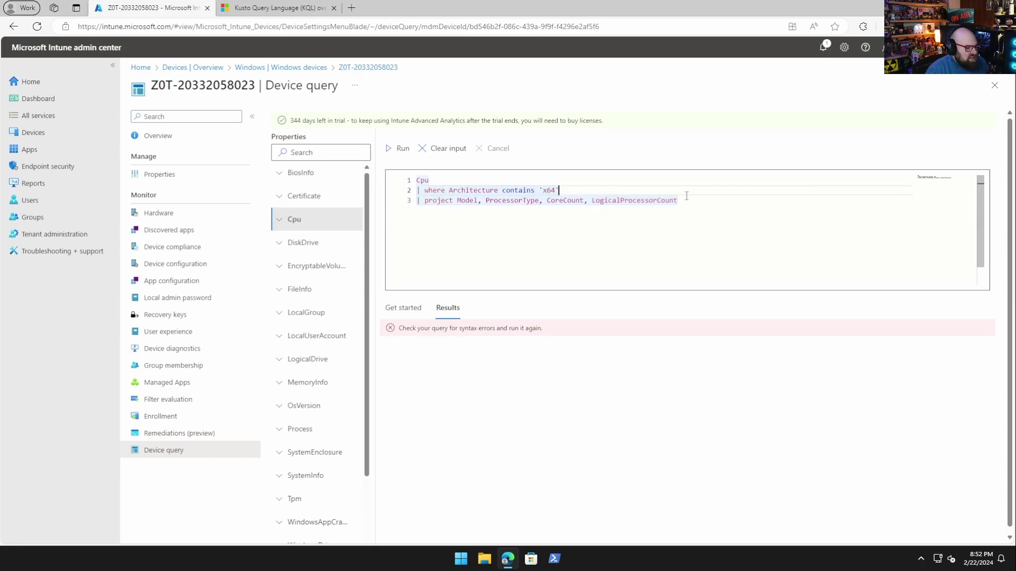
click(398, 148)
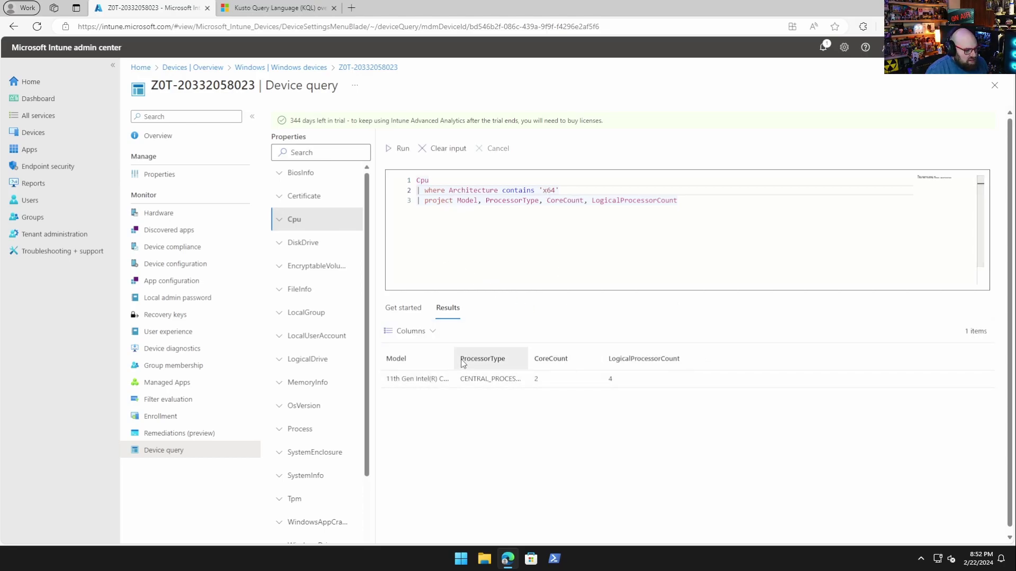
drag(454, 360, 548, 360)
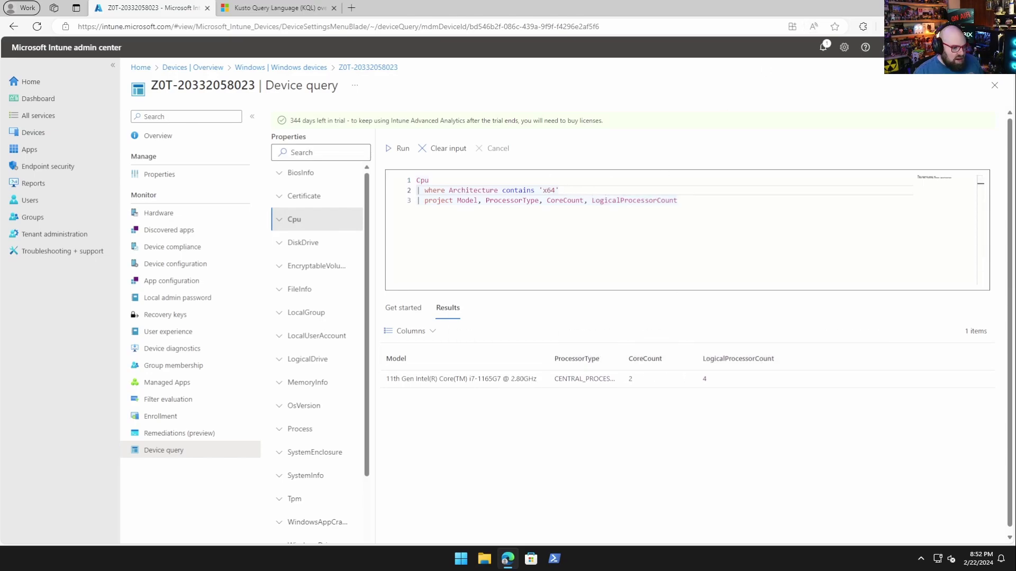
click(695, 204)
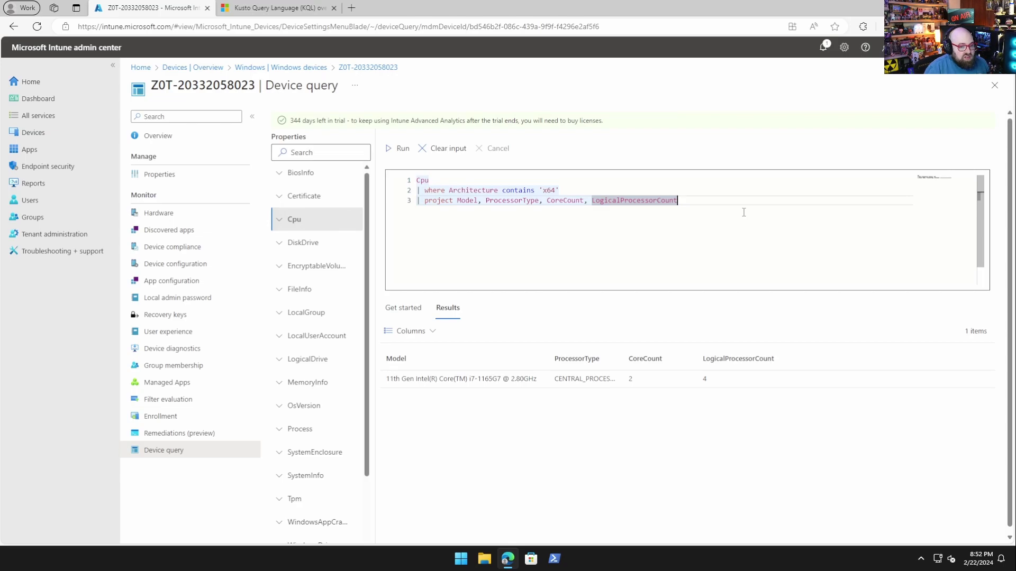
drag(680, 201, 417, 179)
Clear the editor, start a Certificate table query and expand its property fields.
click(432, 151)
text(Certificate)
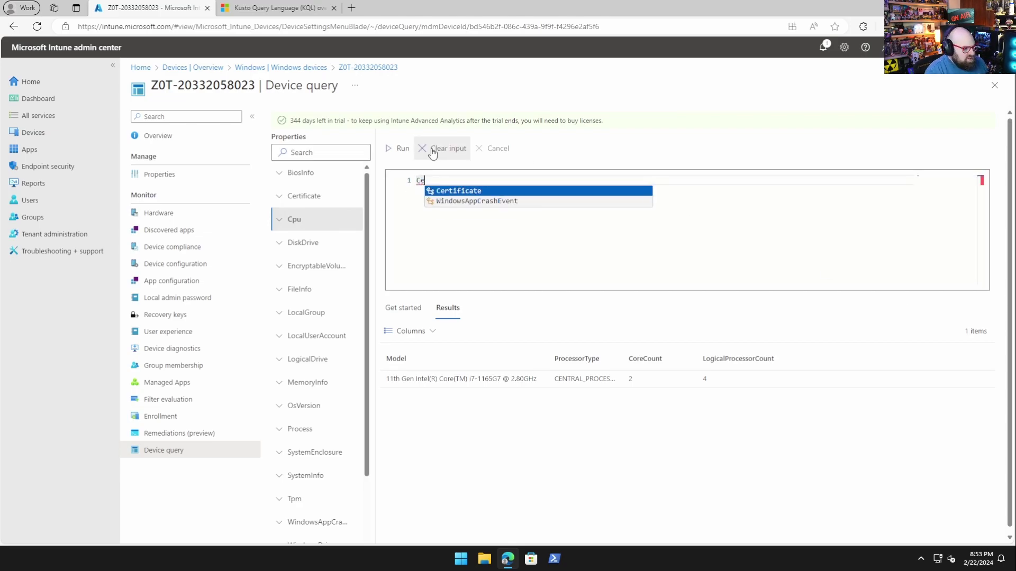
key(Return)
text(|)
key(BackSpace)
key(BackSpace)
key(BackSpace)
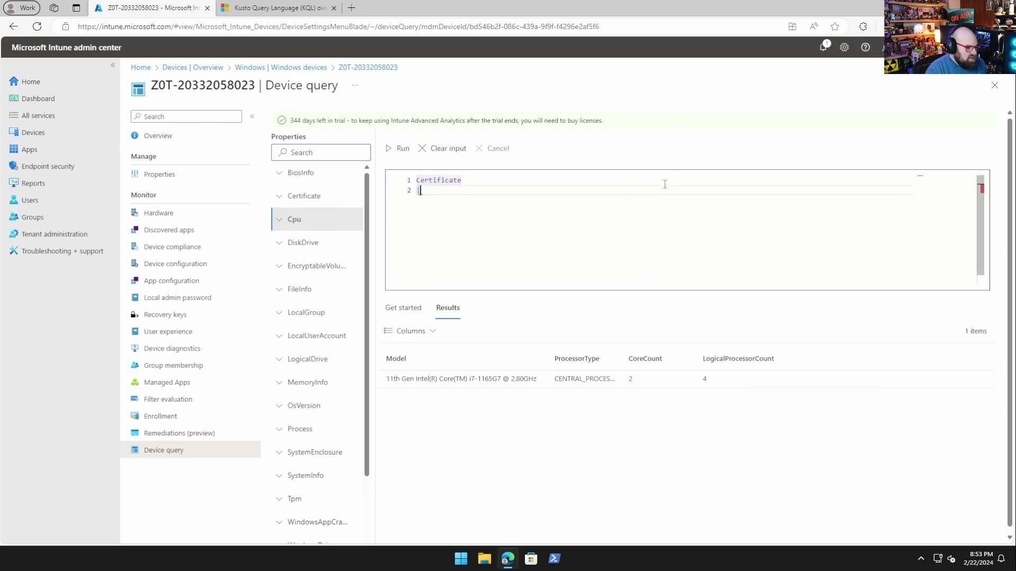
scroll(325, 267, down, 1)
scroll(322, 265, up, 1)
click(313, 194)
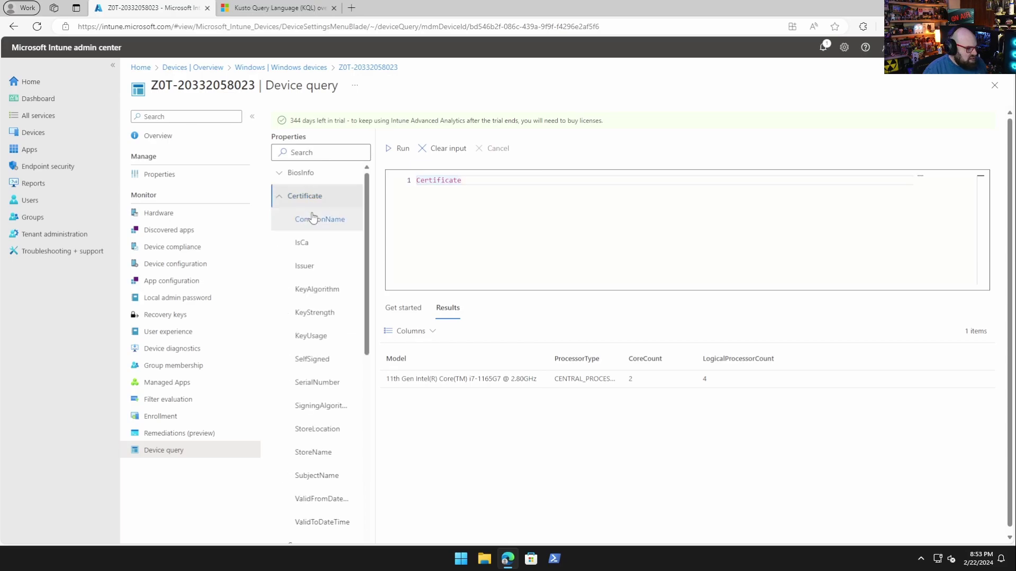
scroll(323, 263, down, 1)
scroll(323, 263, down, 4)
scroll(324, 254, up, 5)
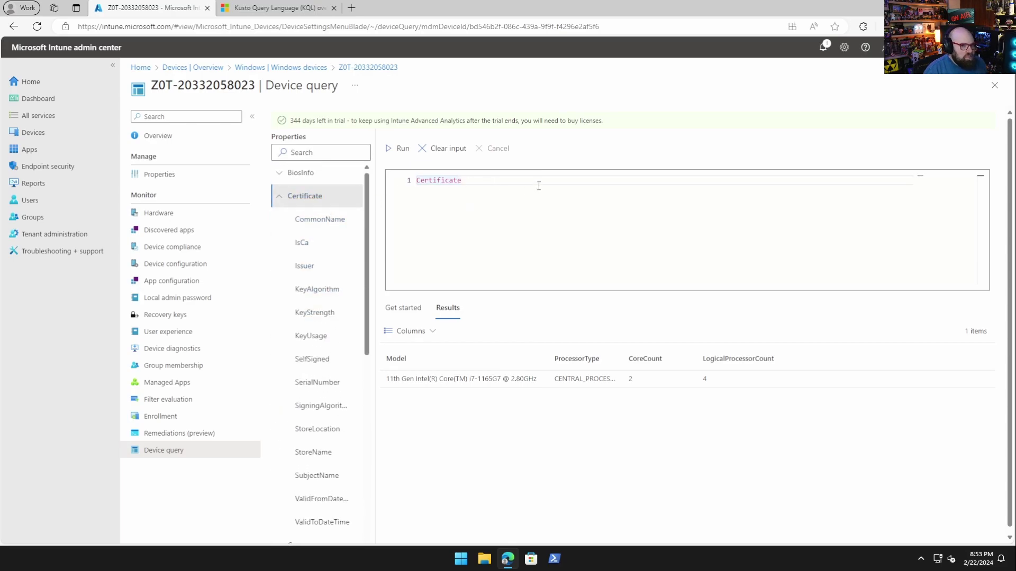
Run the Certificate query and browse the 61 returned certificates.
click(404, 153)
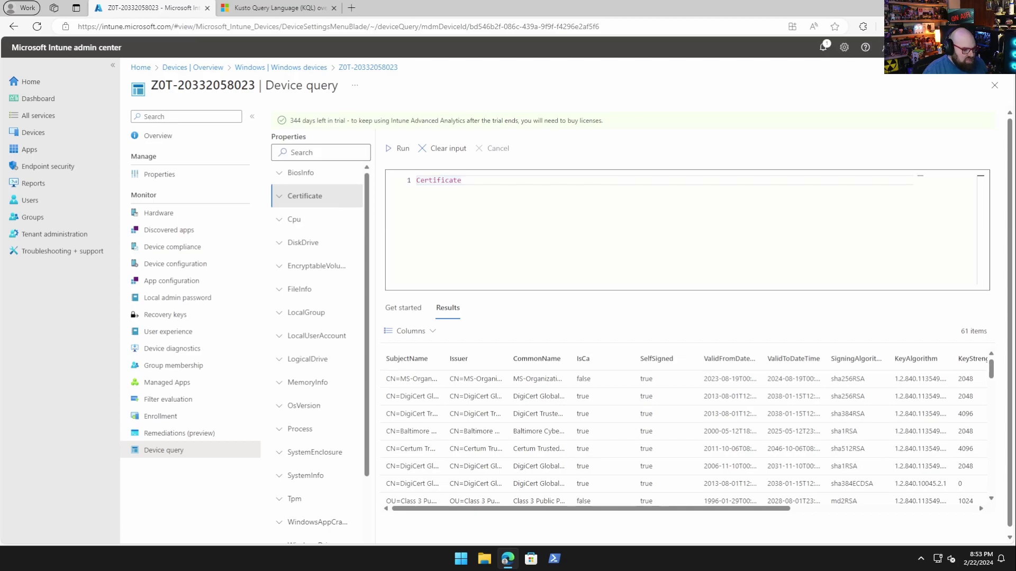
scroll(825, 521, right, 3)
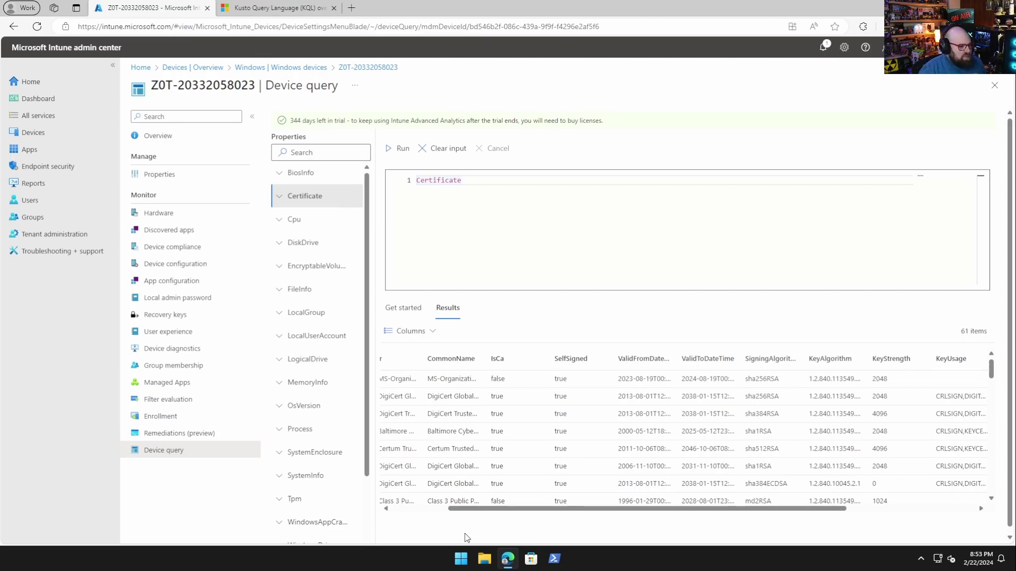
drag(553, 509, 464, 511)
scroll(522, 465, down, 5)
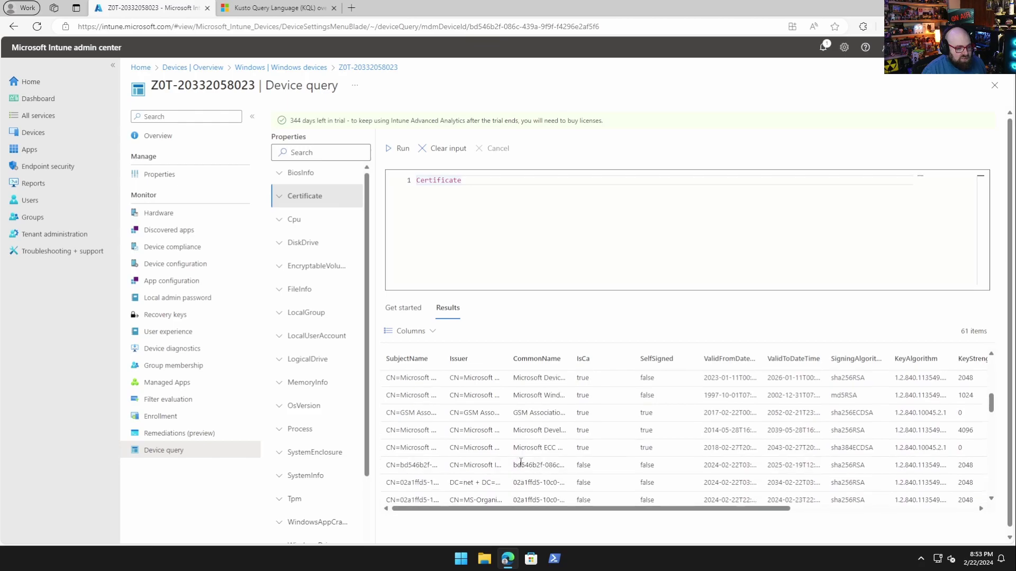
scroll(516, 418, up, 5)
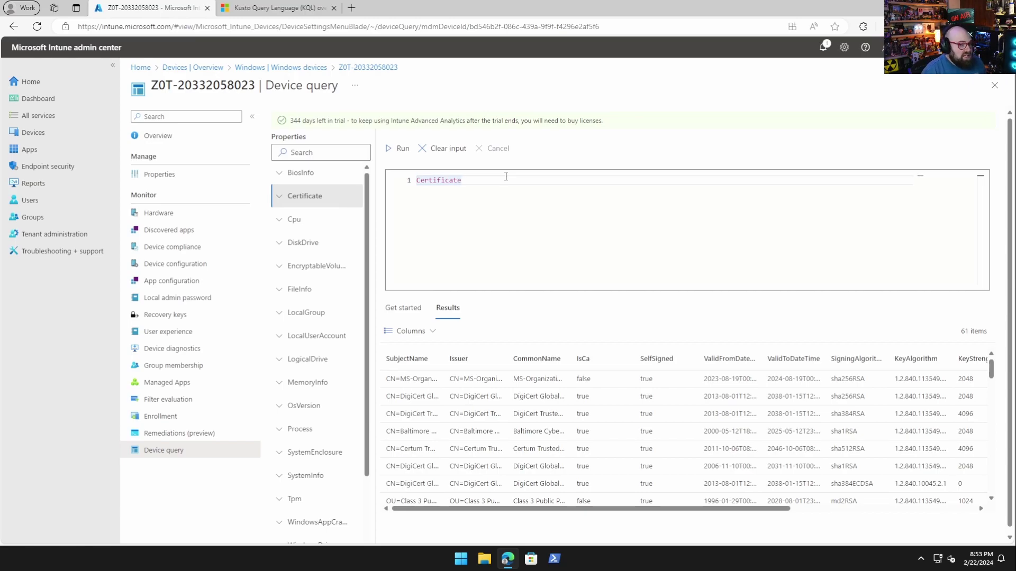
Filter the Certificate query to Issuer contains 'Microsoft Intune'.
key(Return)
text(|)
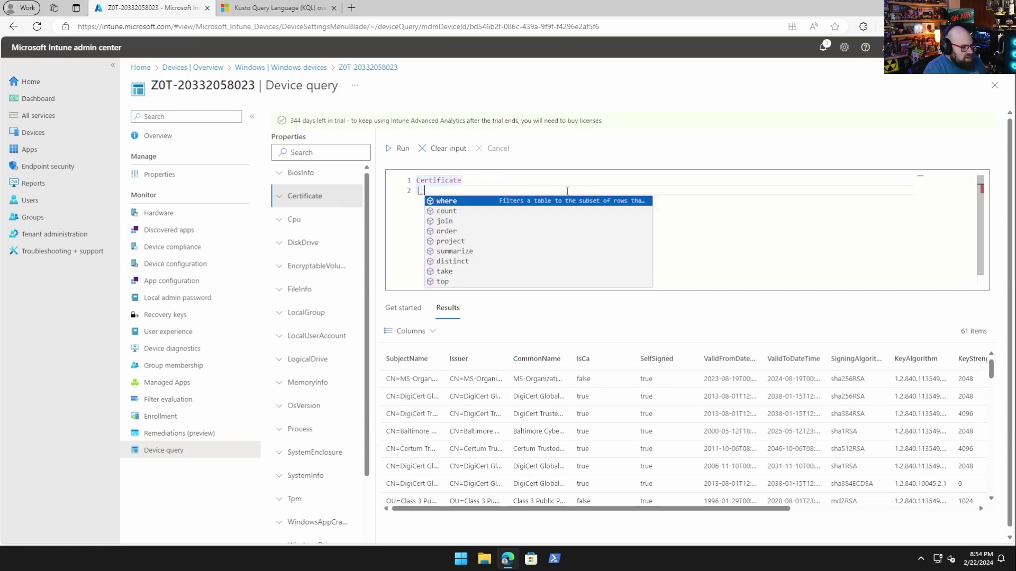
key(Tab)
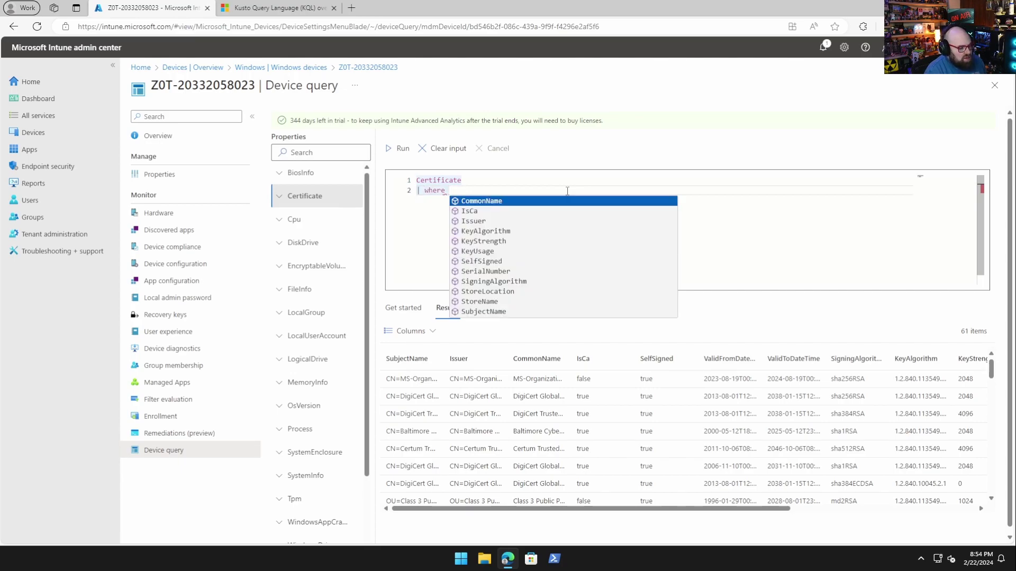
key(Down)
key(Down)
key(Tab)
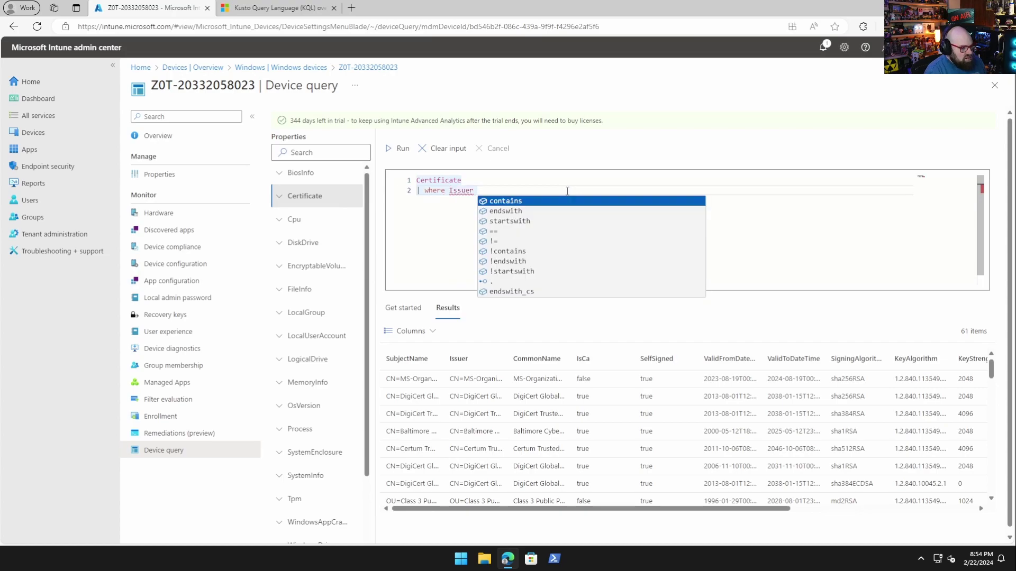
key(Tab)
text(")
key(BackSpace)
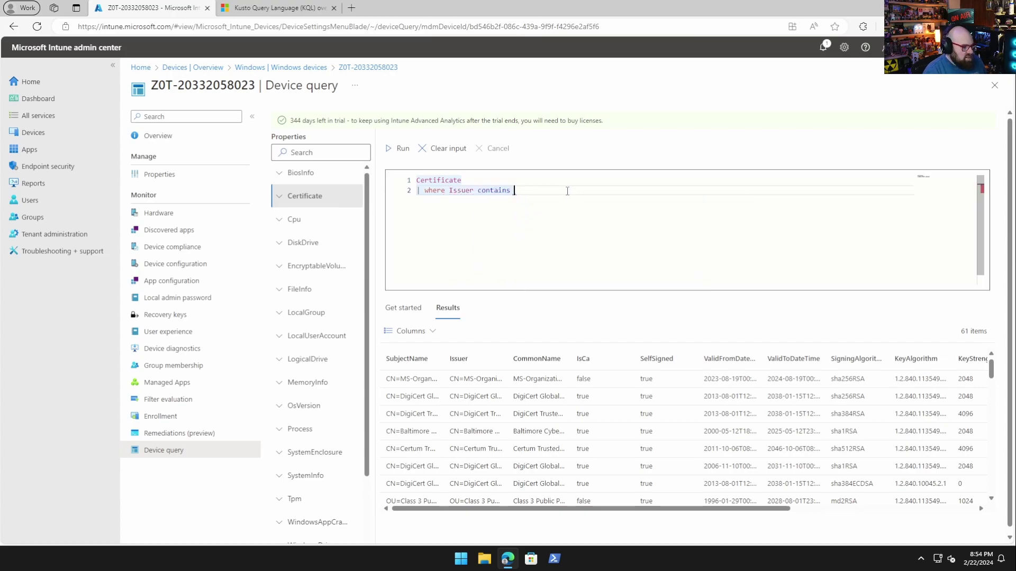
text('Microsoft)
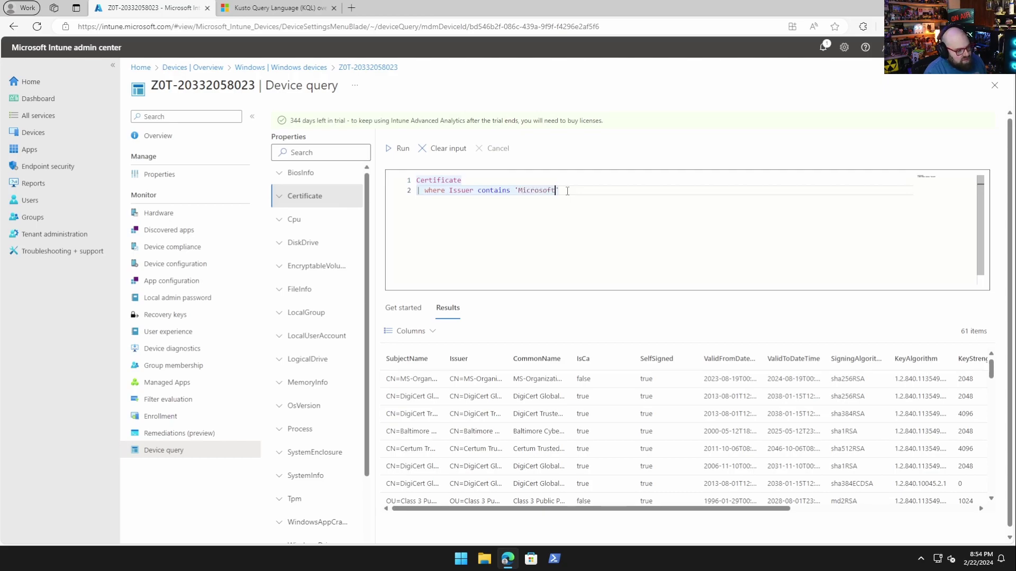
text( Intune)
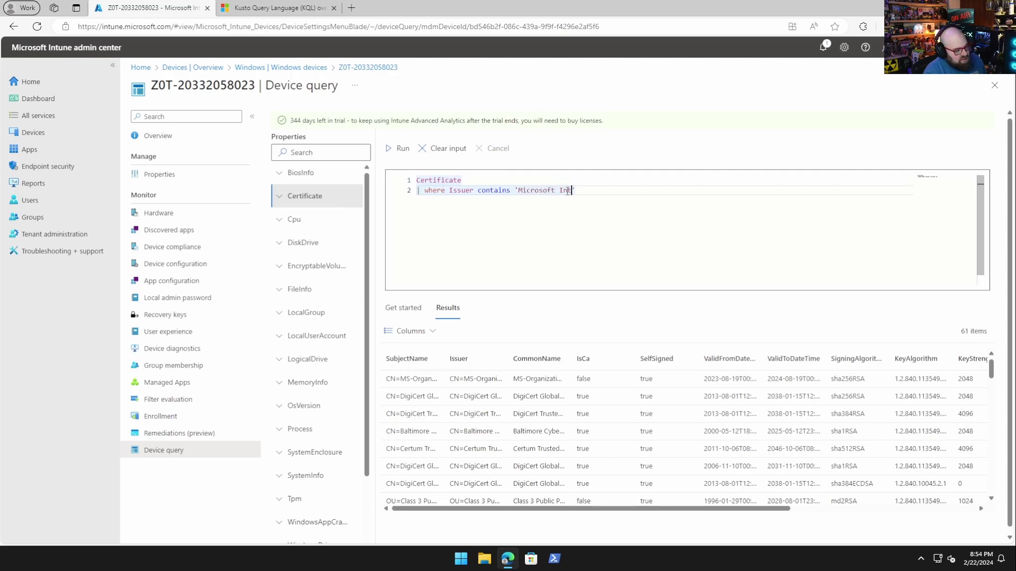
key(End)
Project the SubjectName and CommonName columns.
key(Return)
text(| )
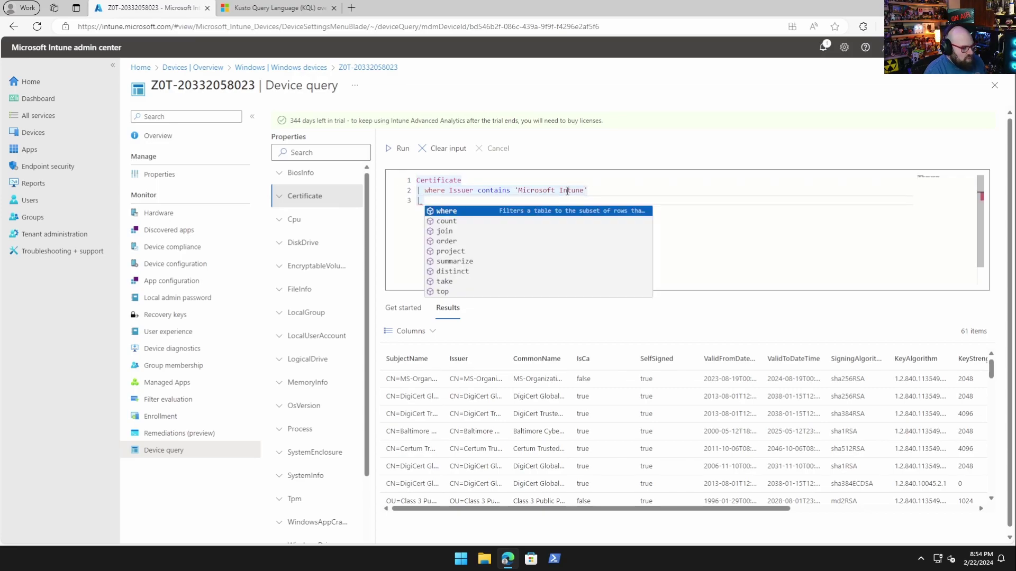
text(project )
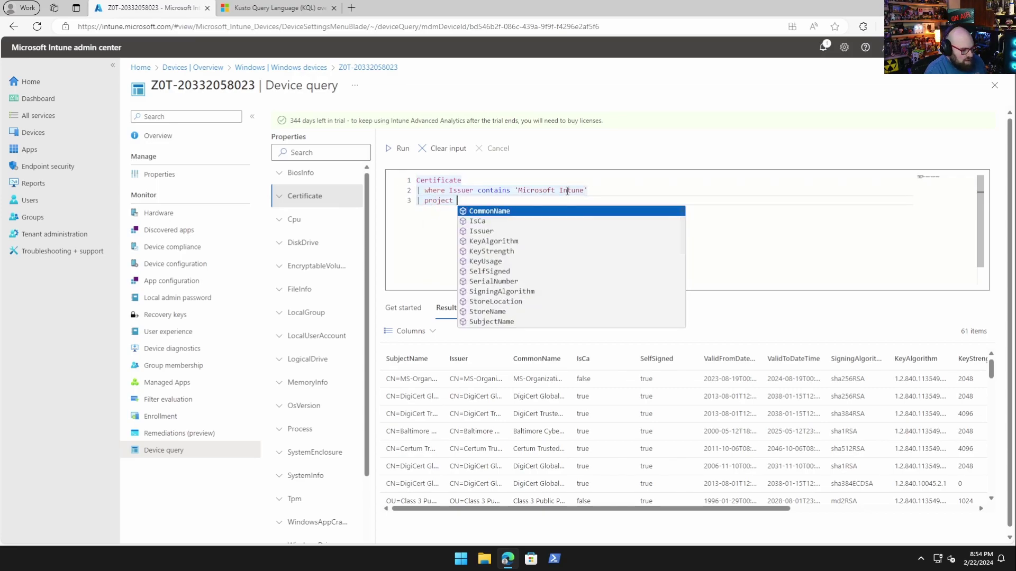
text(subject)
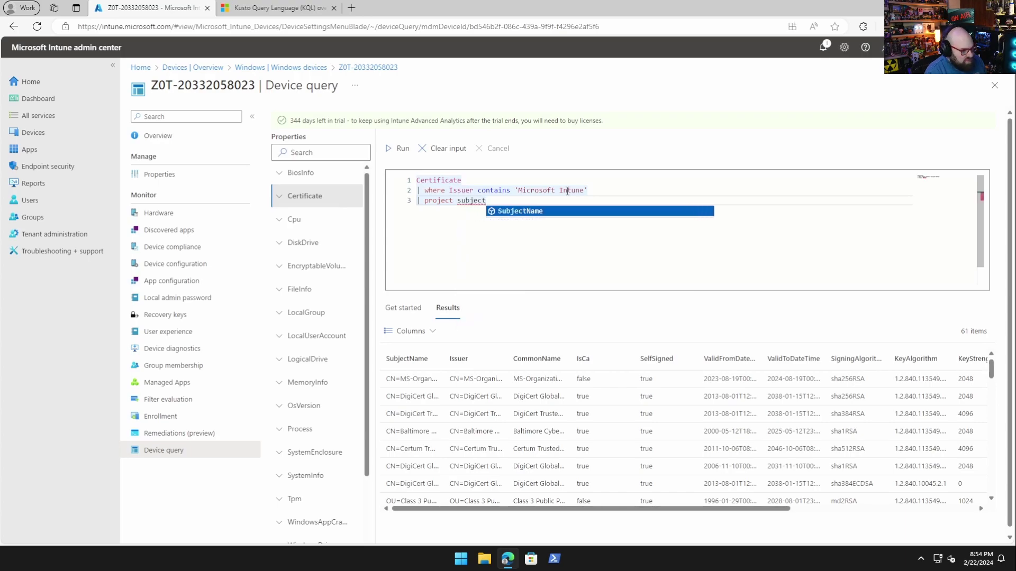
key(Tab)
text(, Com)
key(Tab)
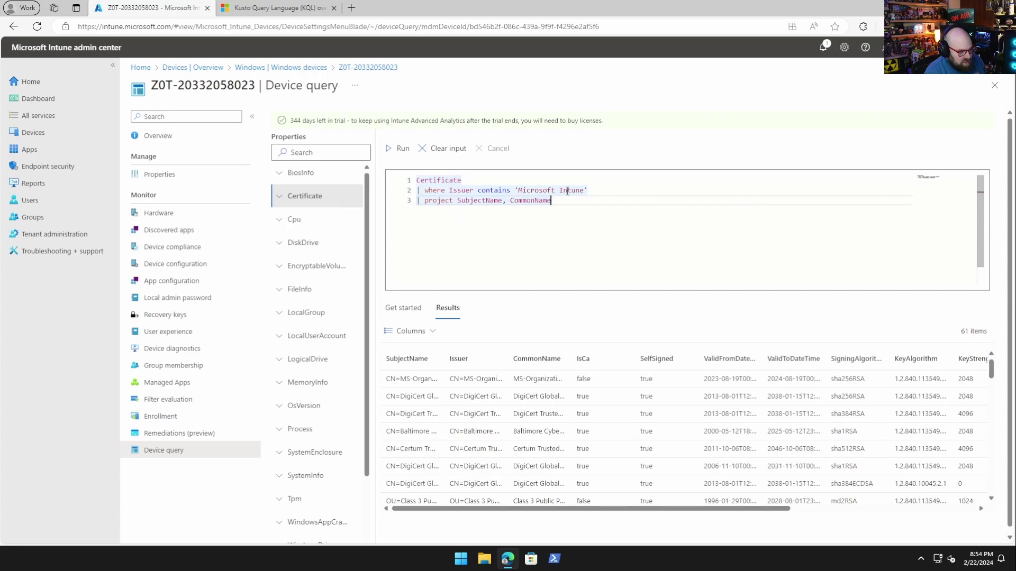
text(,)
key(BackSpace)
Add 'and SelfSigned == true' to the filter and Issuer to the projection.
key(Up)
key(End)
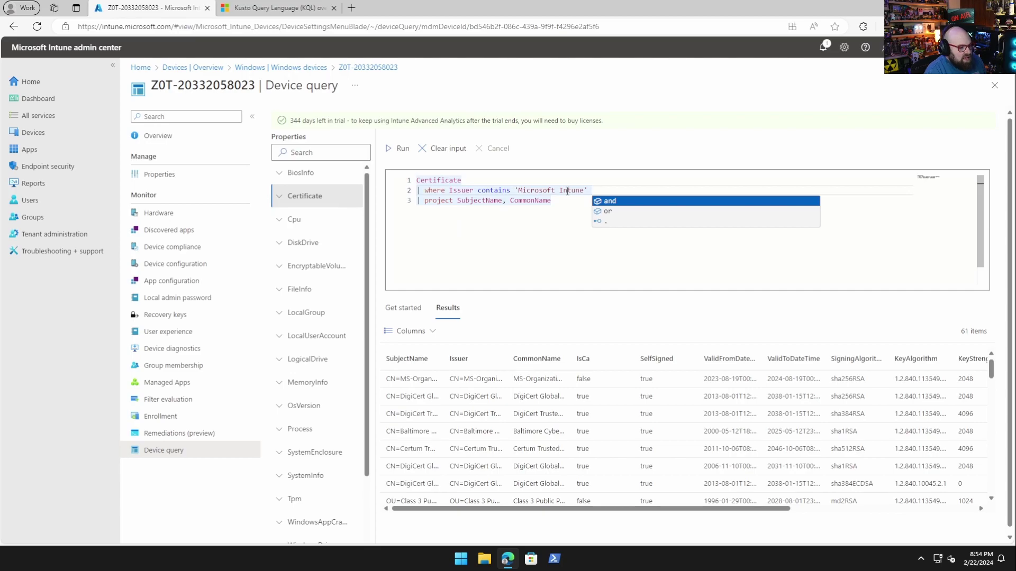
text(and )
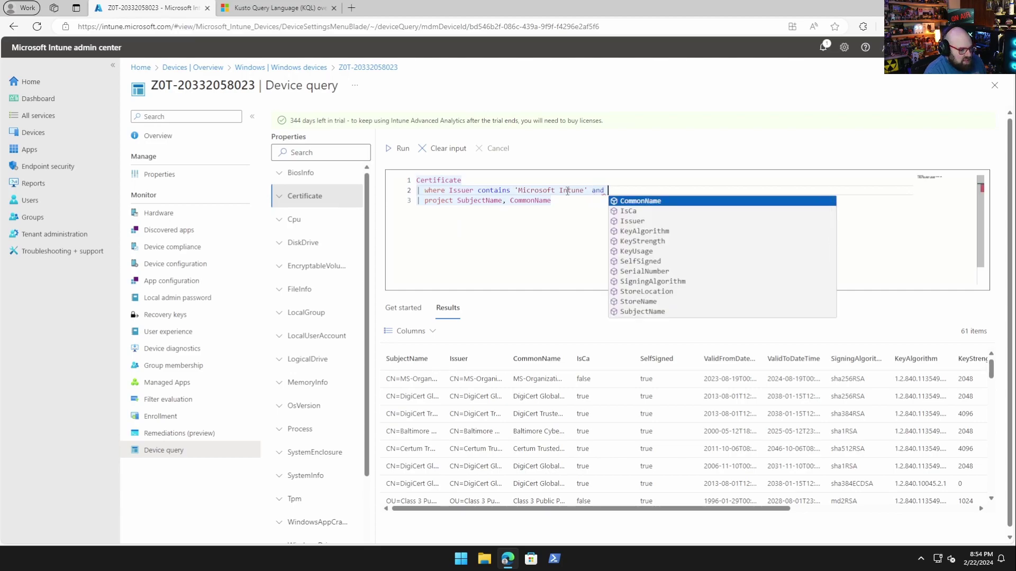
text(SelfSigned)
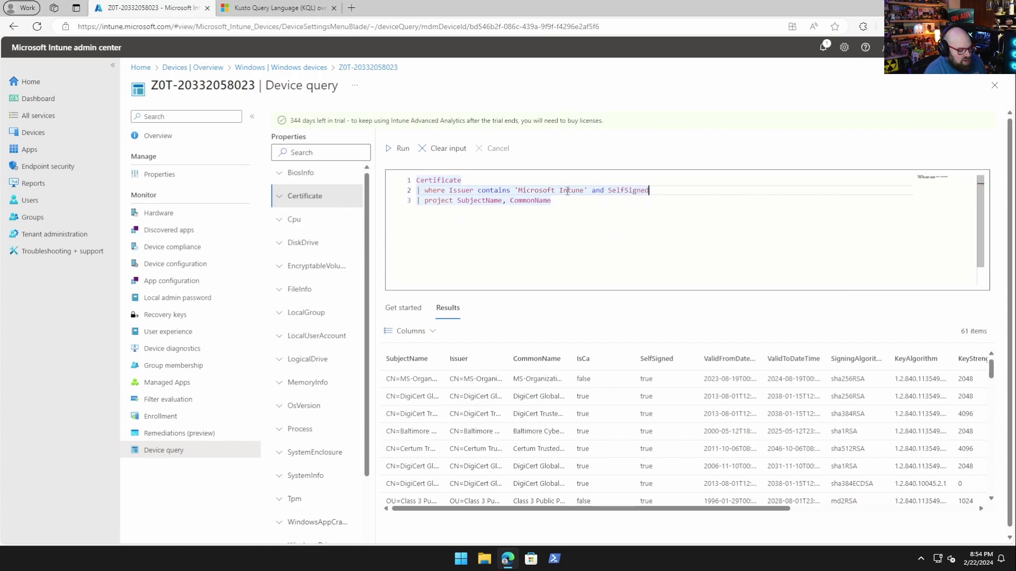
text( == t)
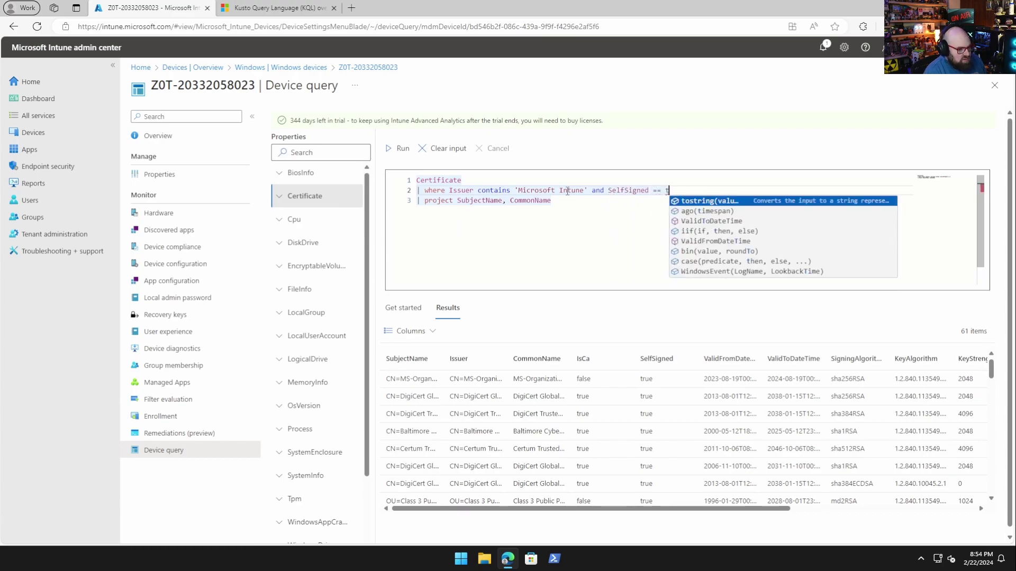
text(rue)
key(Escape)
key(Down)
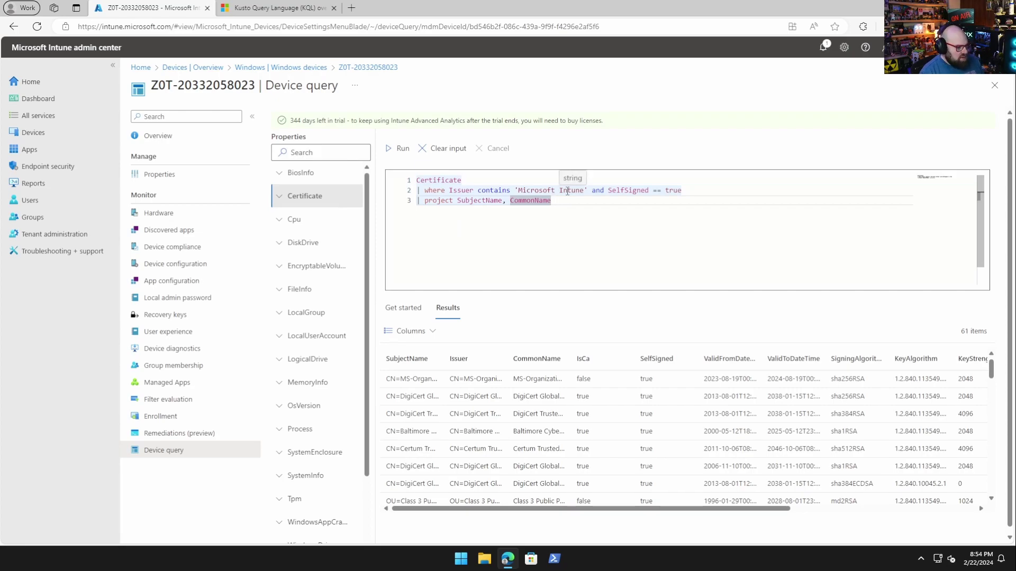
text(, iss)
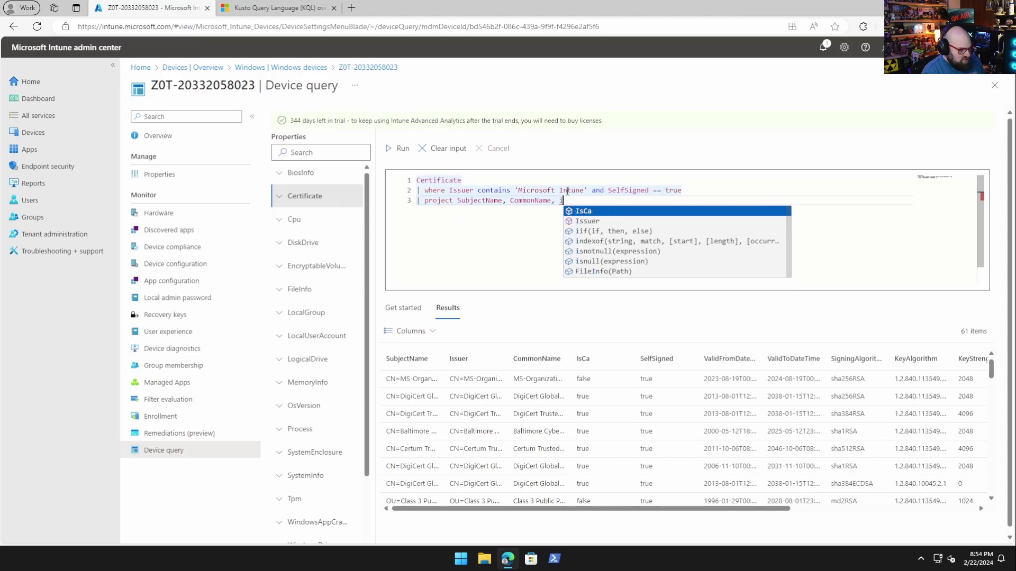
key(Tab)
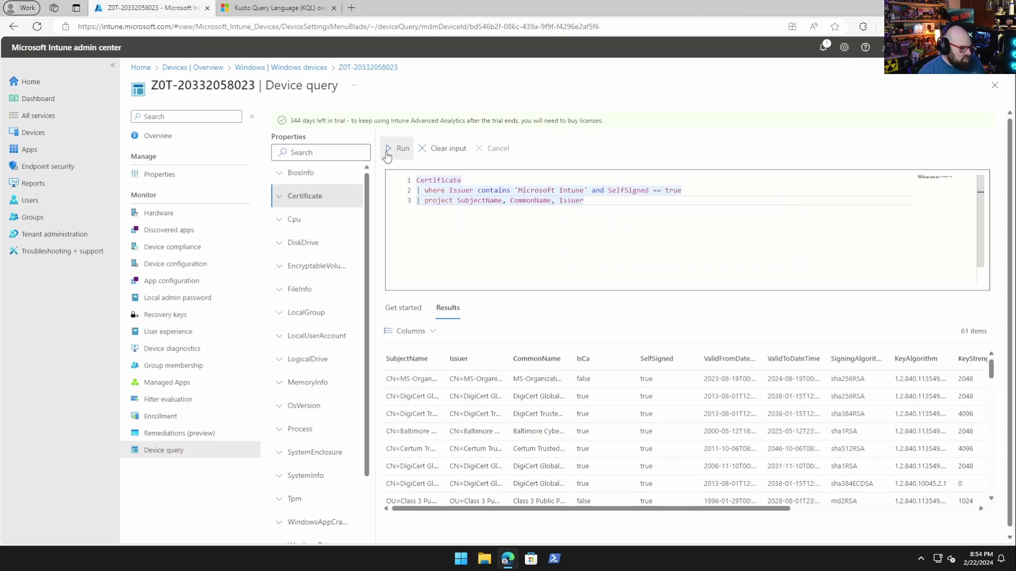
Run it, returning Microsoft Intune Root Certification Authority, and widen SubjectName and CommonName.
click(398, 149)
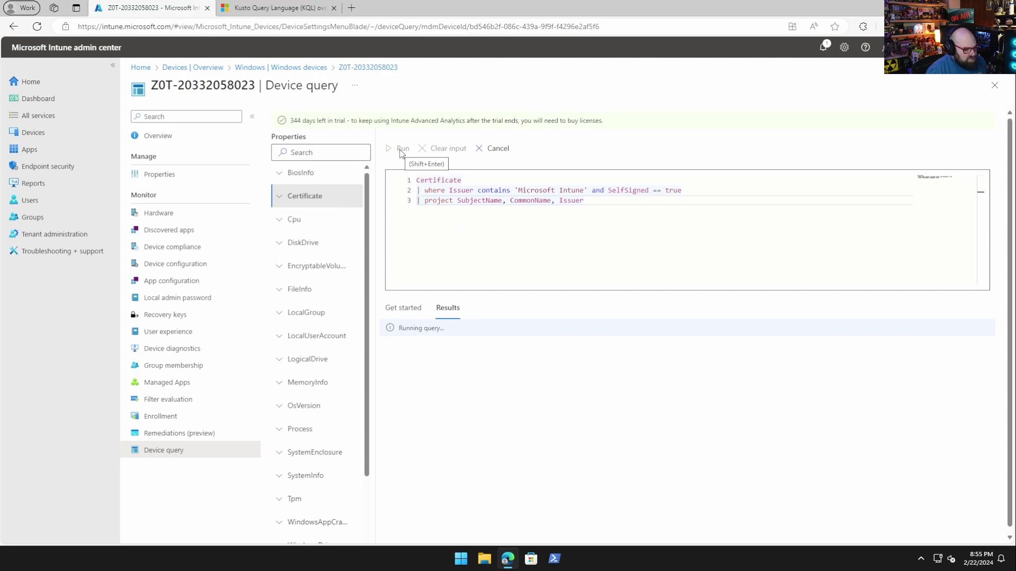
drag(454, 355, 587, 356)
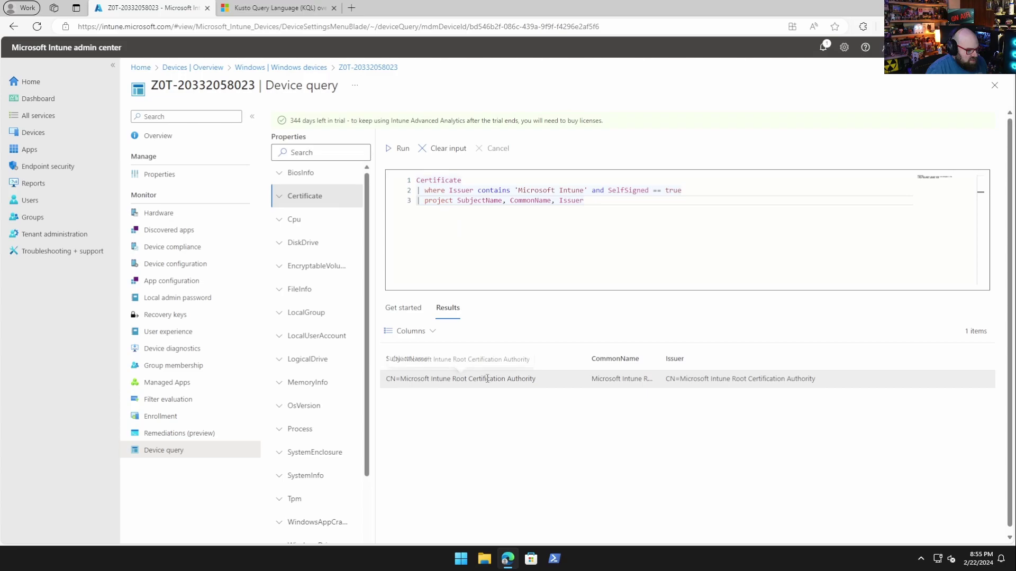
drag(660, 358, 770, 357)
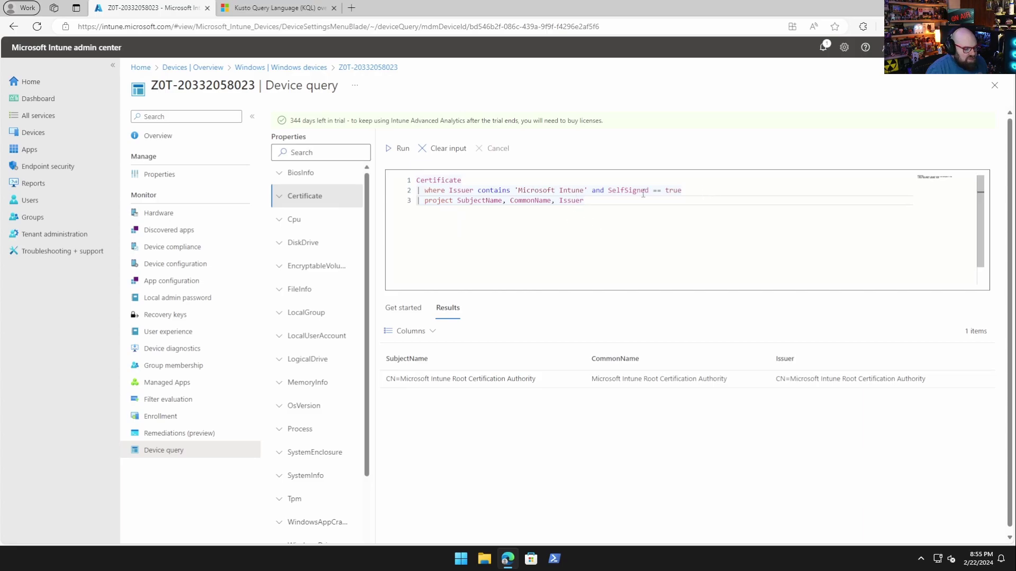
drag(703, 190, 591, 190)
Drop the SelfSigned condition, filter on 'Microsoft Intune MDM Device CA', project SelfSigned, and run.
key(BackSpace)
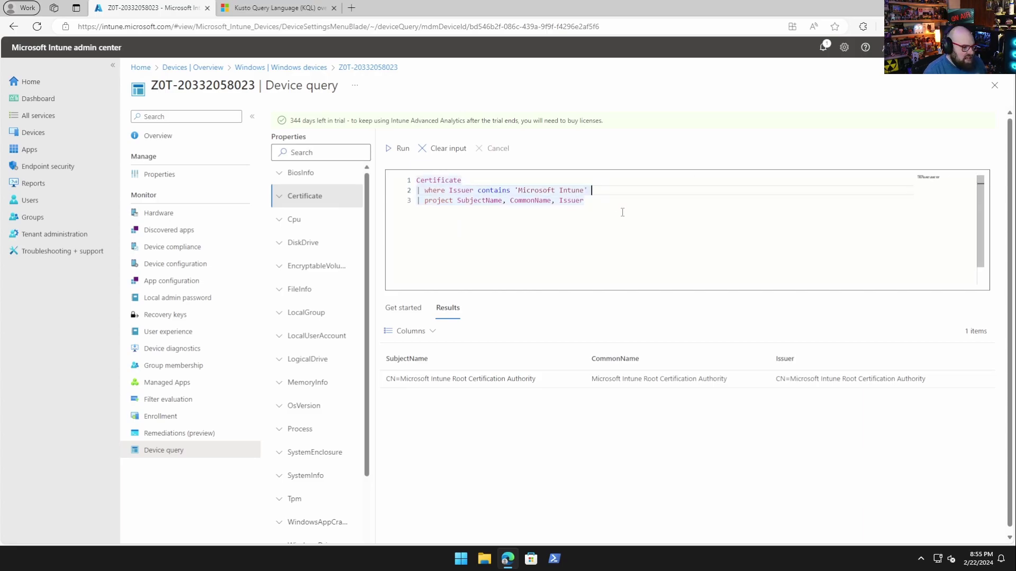
text(MDM Device)
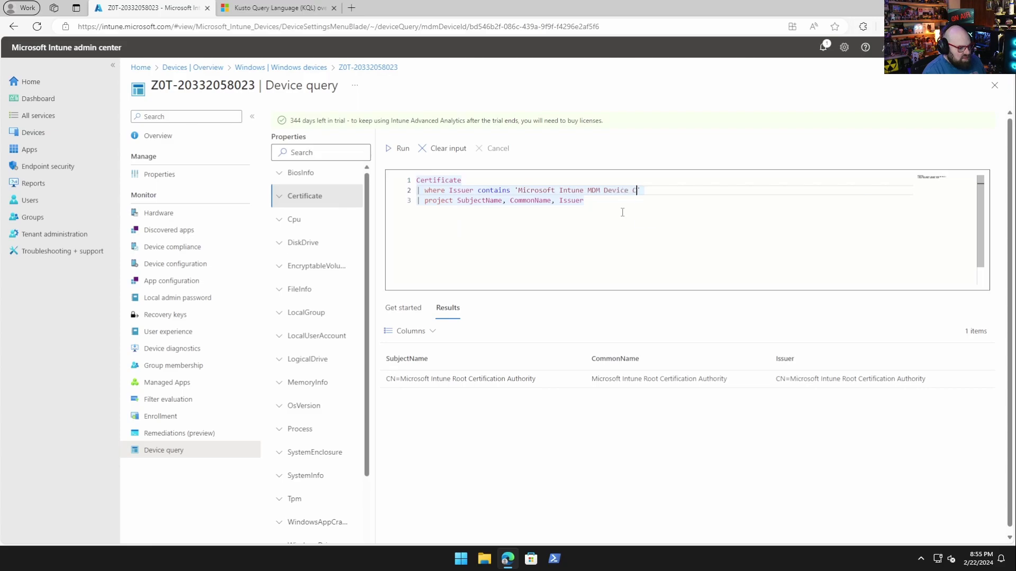
text( CA)
click(622, 212)
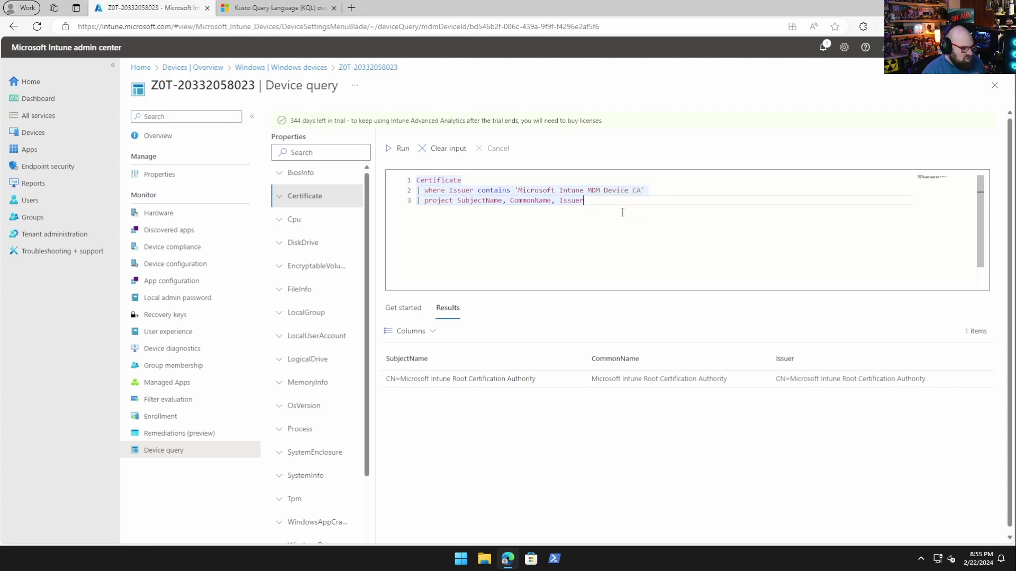
text(, SelfSigned)
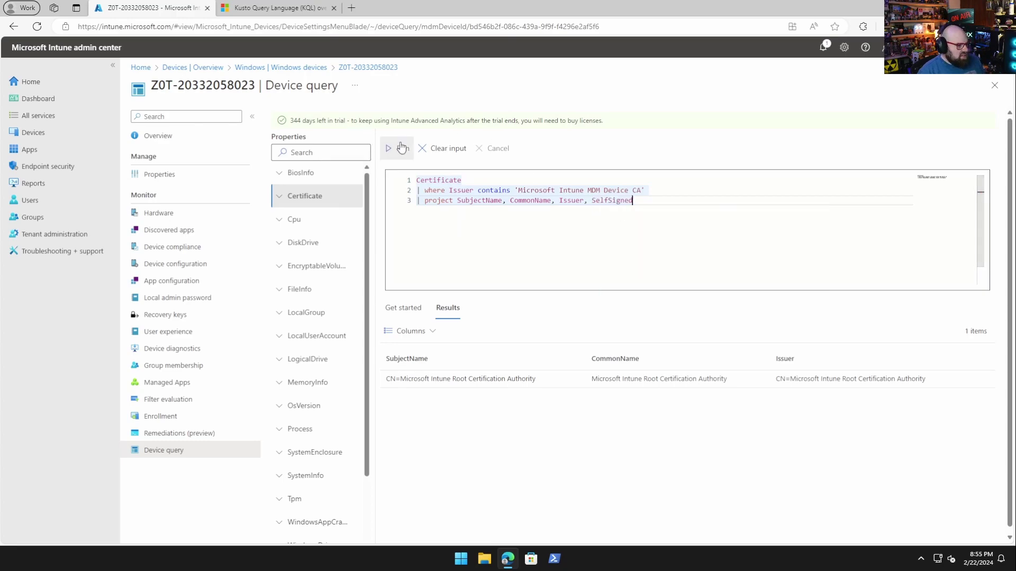
click(401, 147)
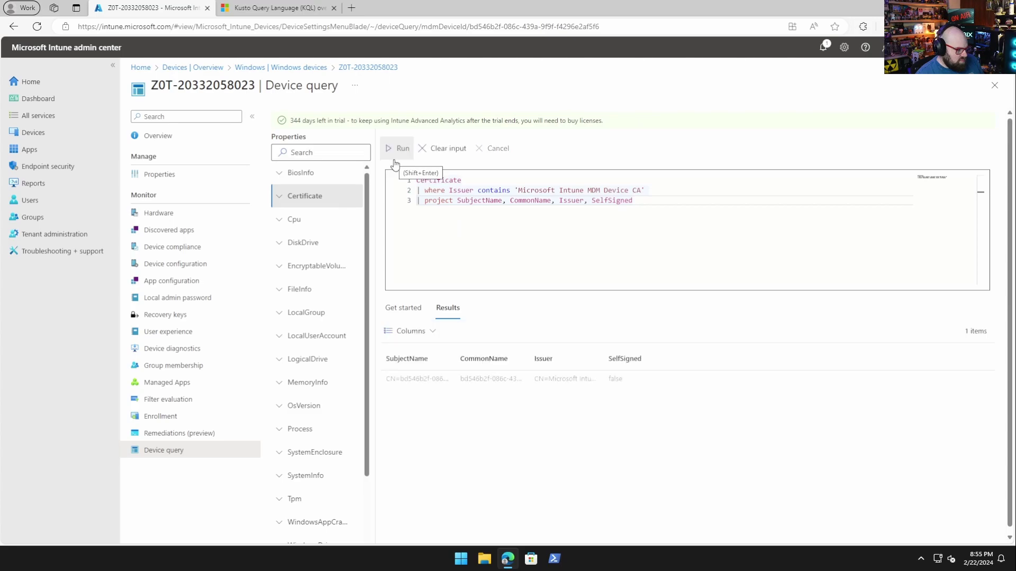
Widen the Issuer, CommonName and SubjectName columns of the single non-self-signed certificate.
drag(603, 353, 699, 353)
drag(529, 355, 581, 355)
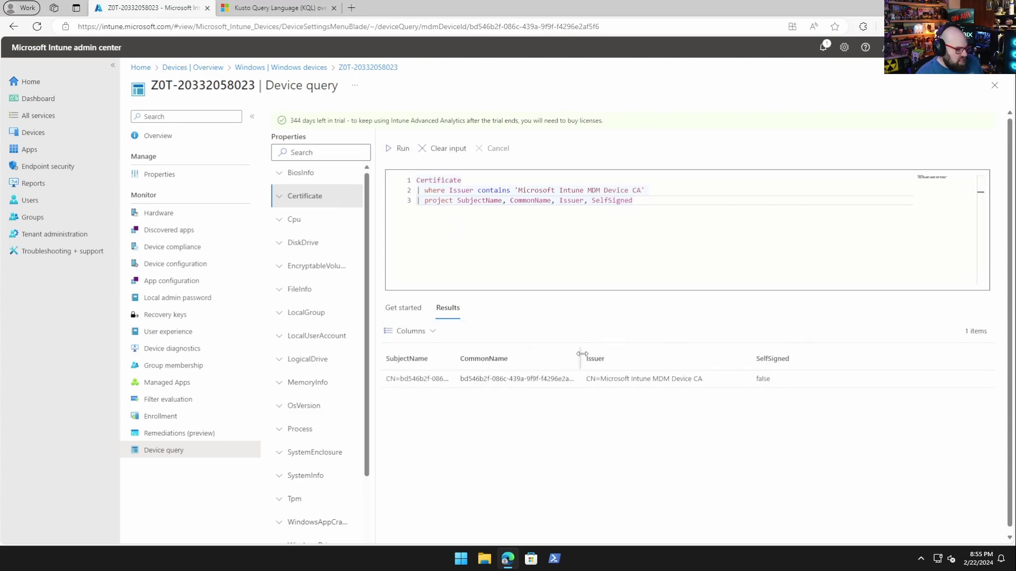
drag(456, 352, 553, 352)
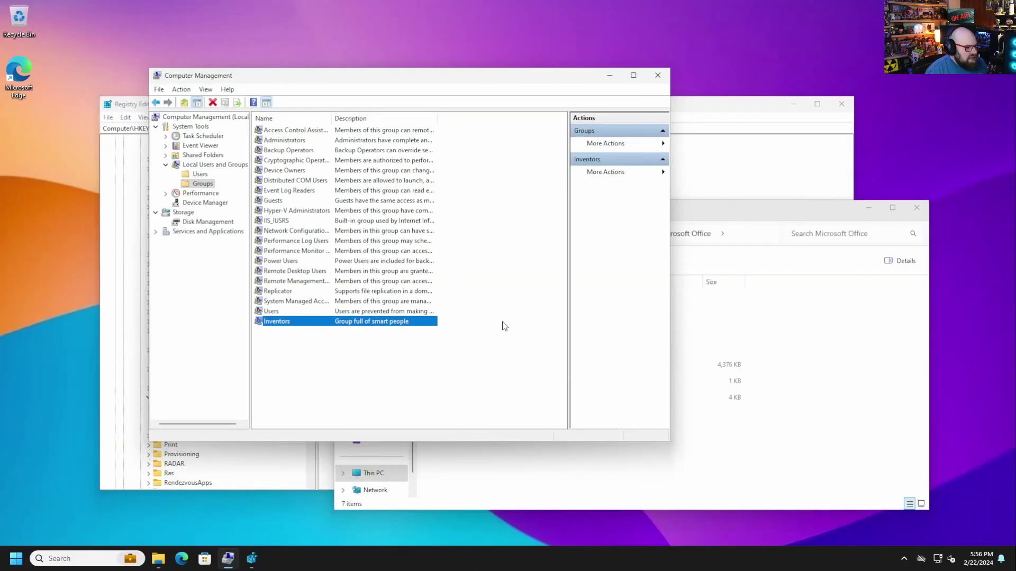
click(391, 377)
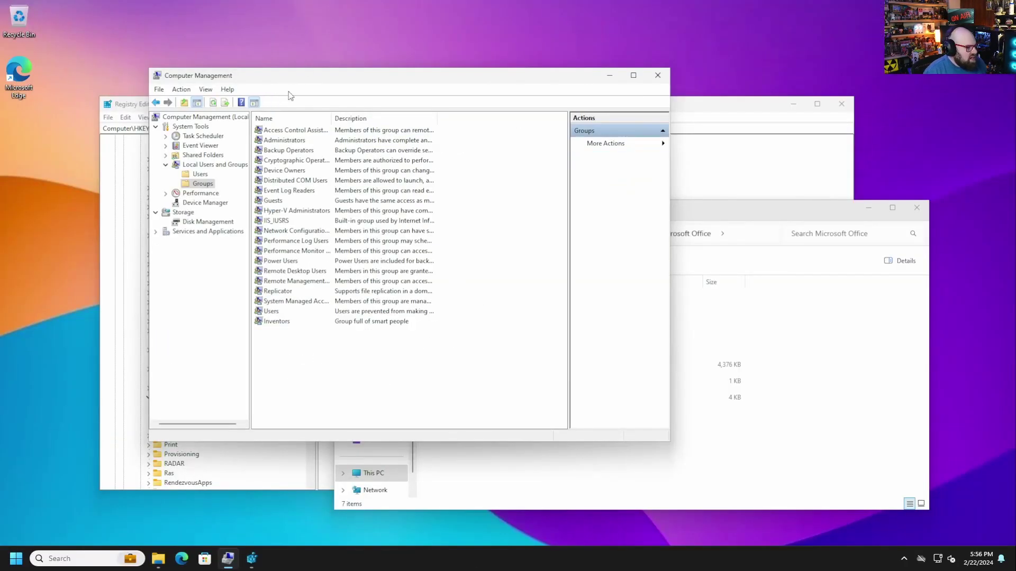
Reposition Computer Management, show Local Users and Groups > Users, and widen the Name column.
drag(370, 75, 441, 54)
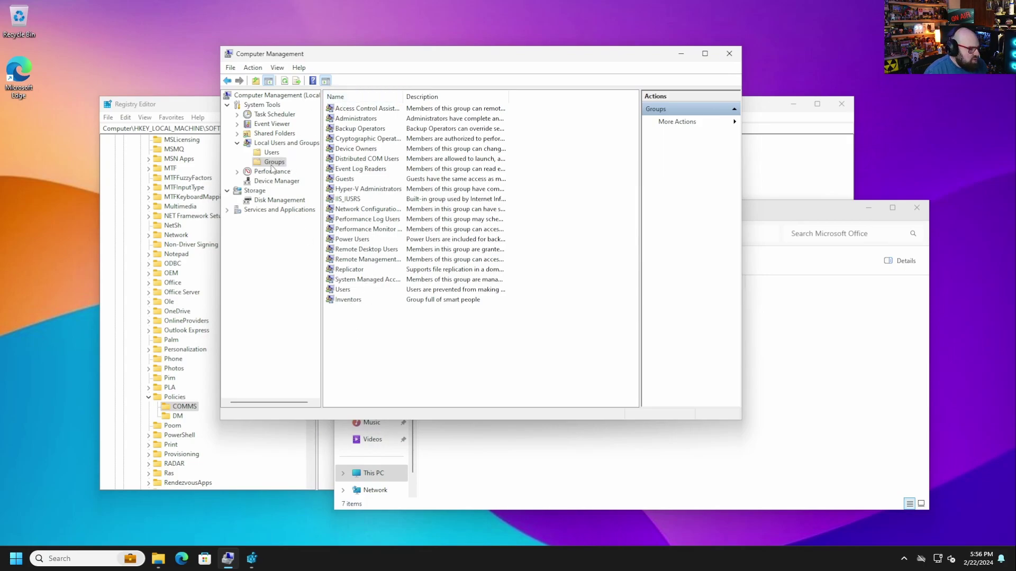
click(270, 153)
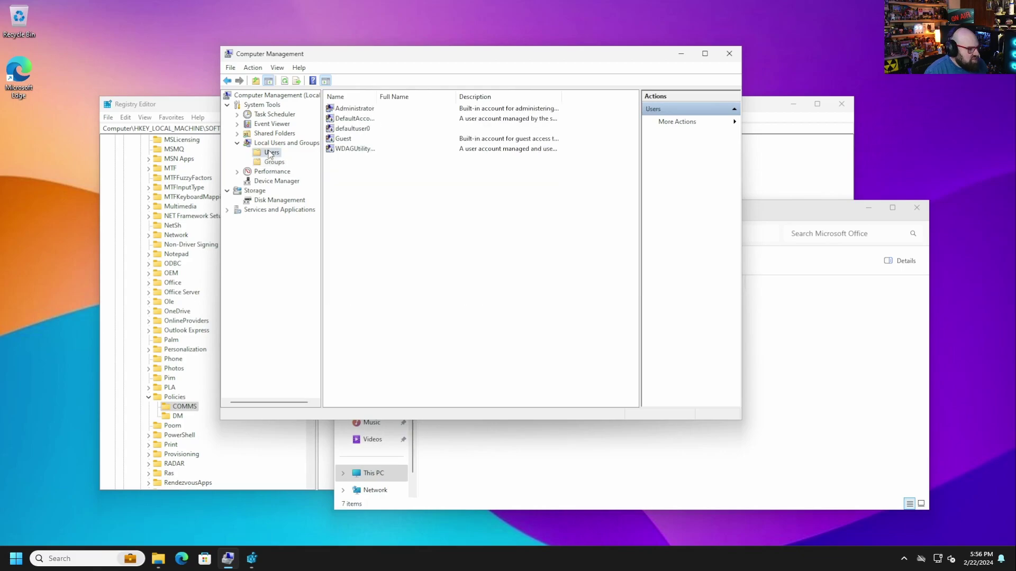
drag(376, 96, 454, 96)
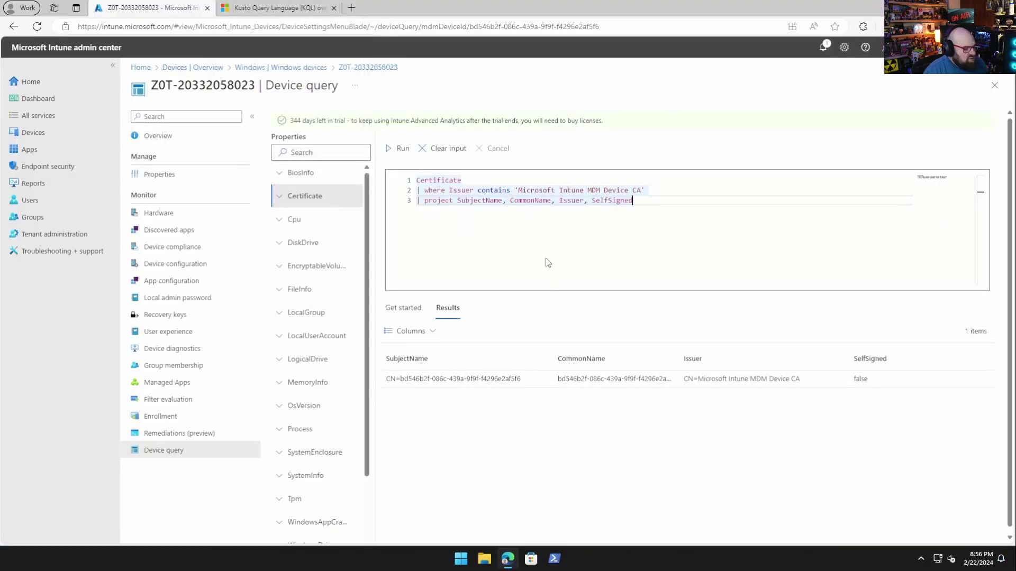
Replace the query with LocalUserAccount projecting HomeDirectory.
key(ctrl+a)
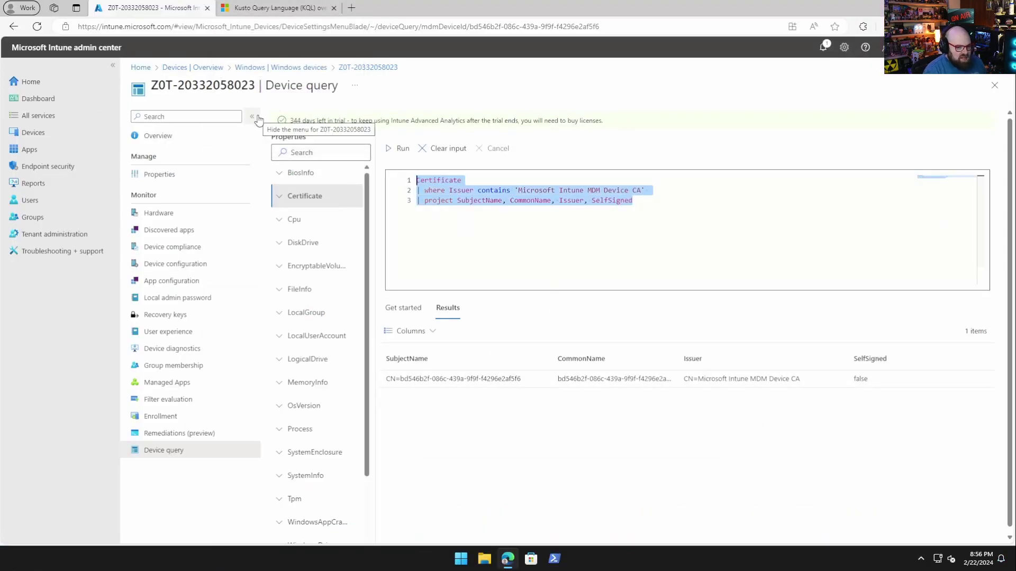
key(BackSpace)
text(us)
key(Tab)
key(Return)
text(|)
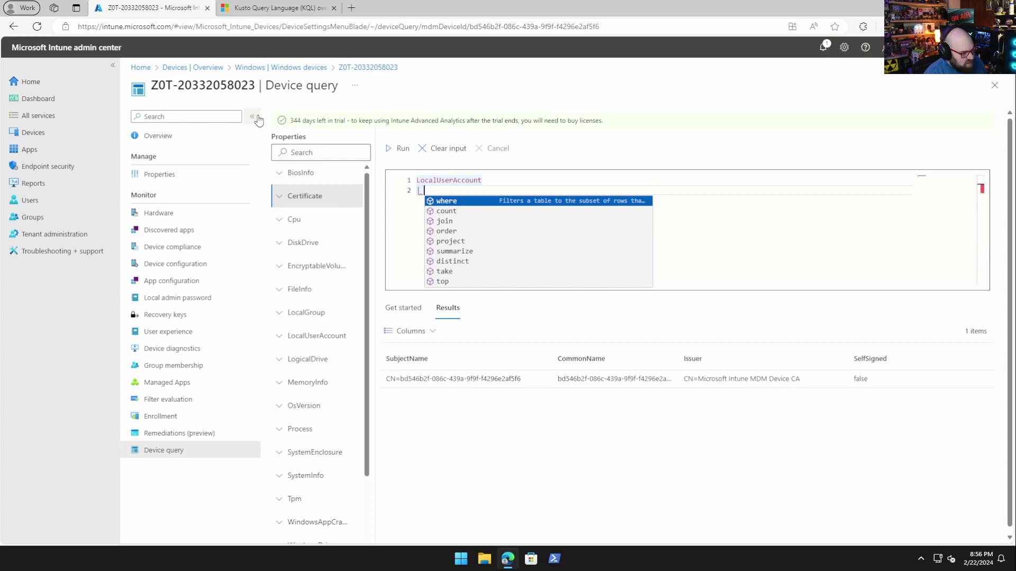
text( project )
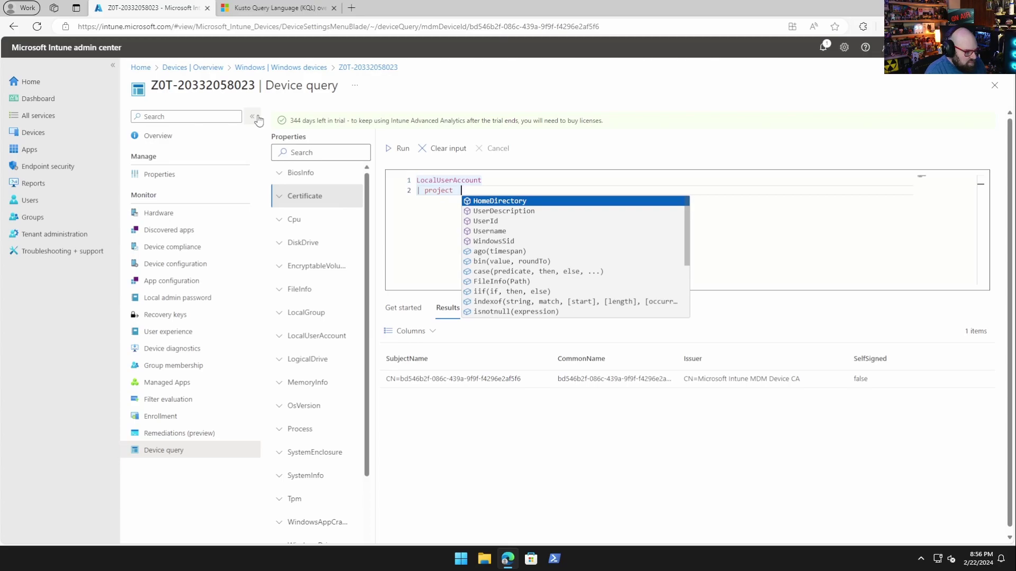
text(H)
key(Tab)
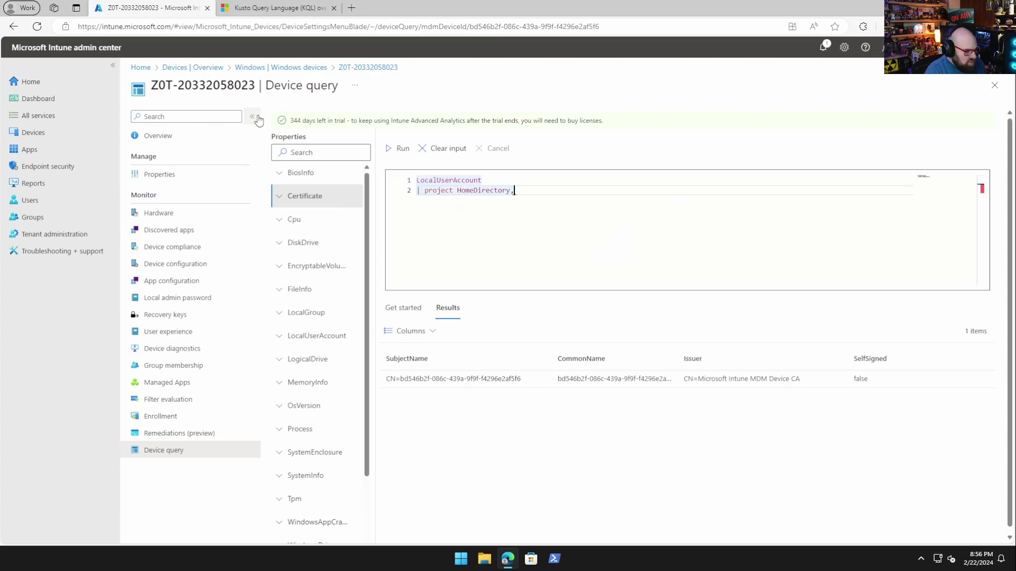
Add Username and WindowsSid to the projection and run the query.
text(, user)
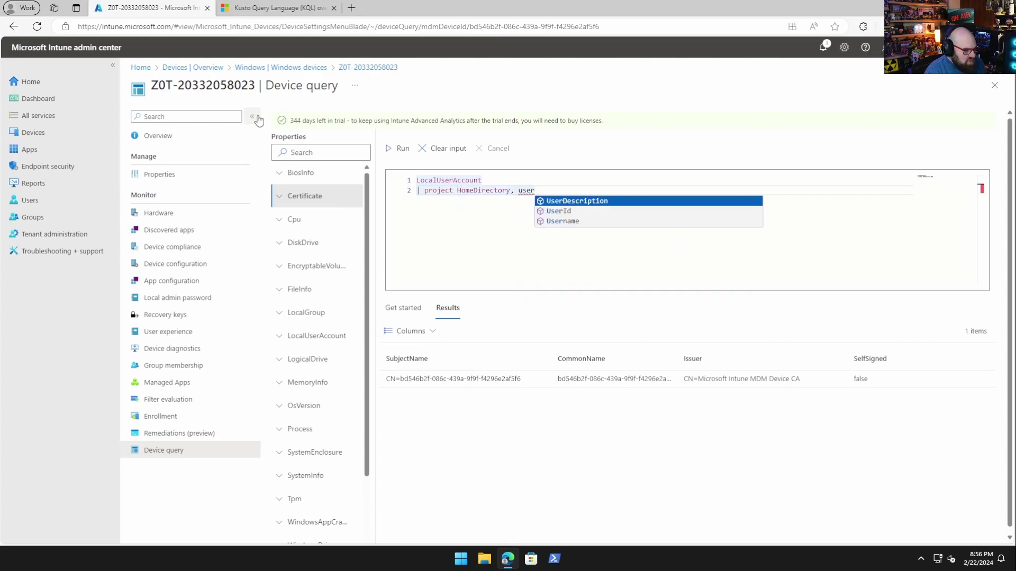
key(Down)
key(Down)
key(Tab)
text(, u)
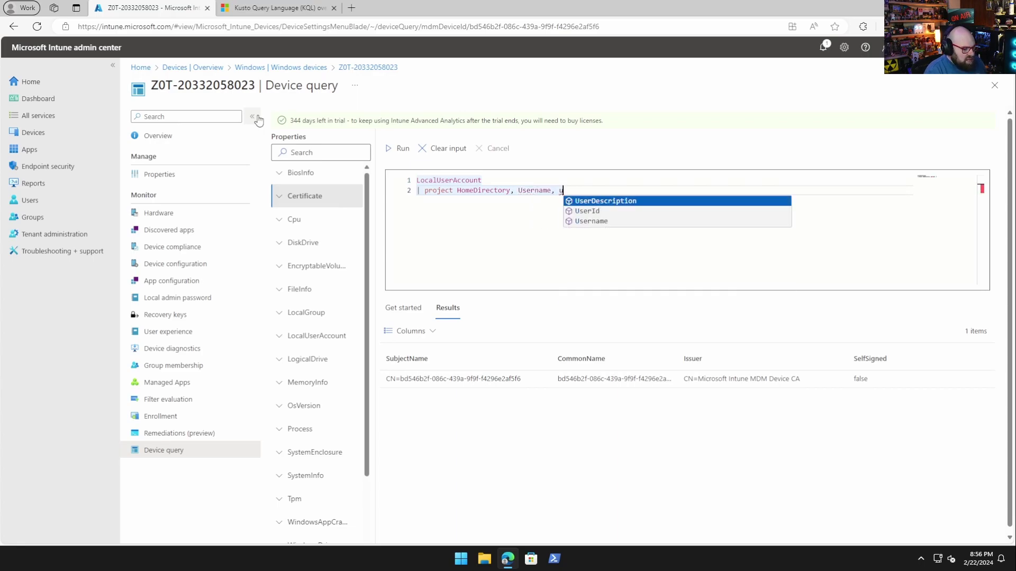
key(BackSpace)
text(si)
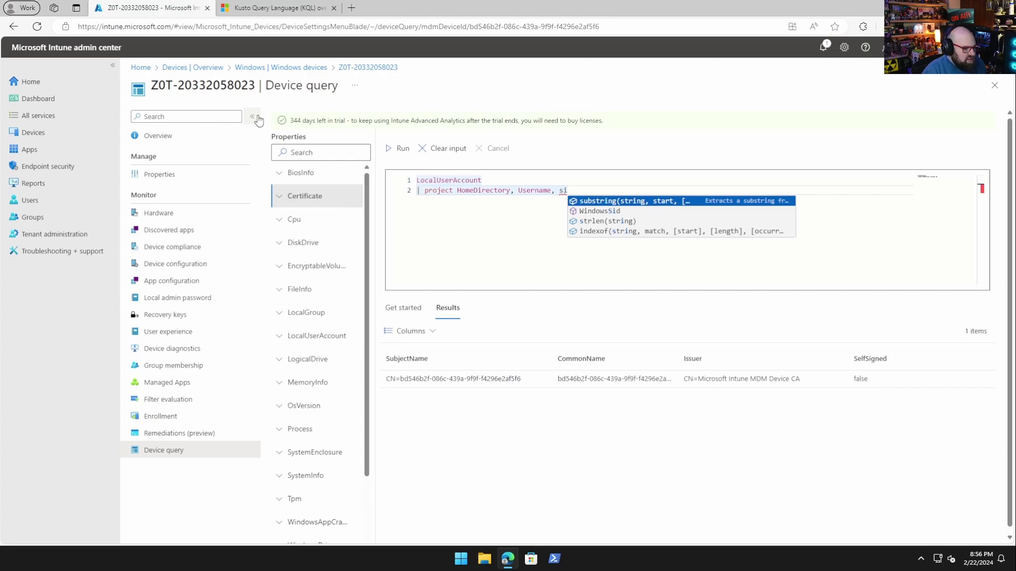
key(Down)
key(Tab)
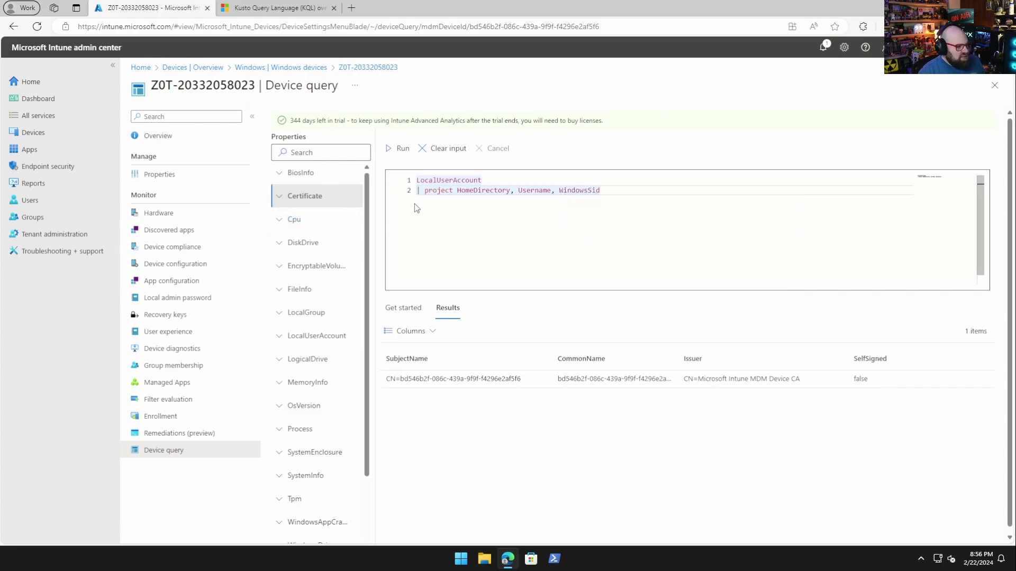
click(398, 149)
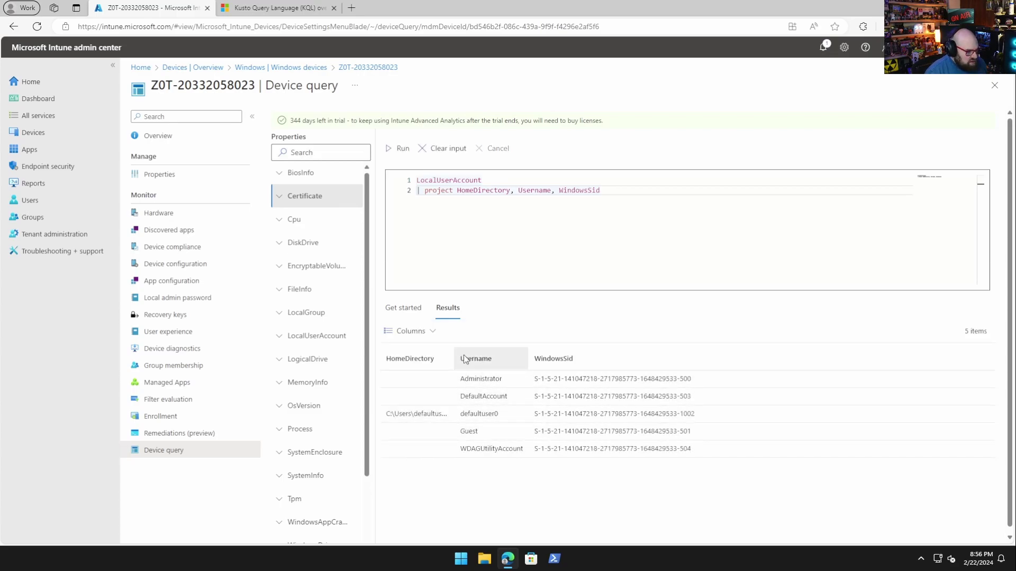
Reorder the projection so Username comes before HomeDirectory and rerun the query.
double_click(535, 190)
key(ctrl+c)
key(BackSpace)
key(BackSpace)
key(BackSpace)
key(shift+Left)
key(shift+Left)
key(shift+Left)
key(shift+Left)
key(shift+Left)
key(shift+Left)
key(shift+Left)
key(shift+Left)
key(shift+Left)
key(shift+Left)
key(shift+Left)
key(shift+Left)
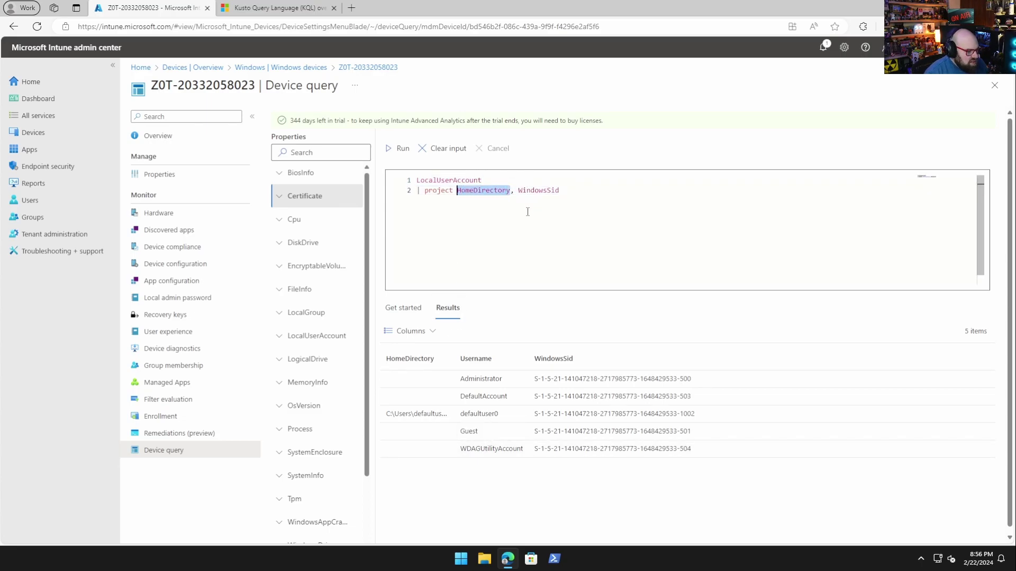
key(ctrl+v)
text(Ho)
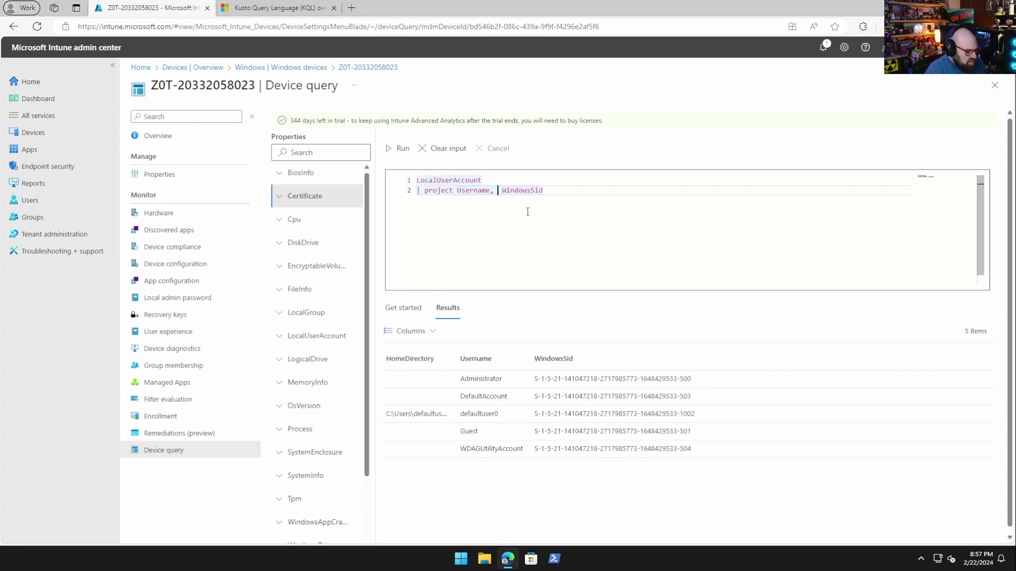
text(meDirectory)
key(Tab)
text(,)
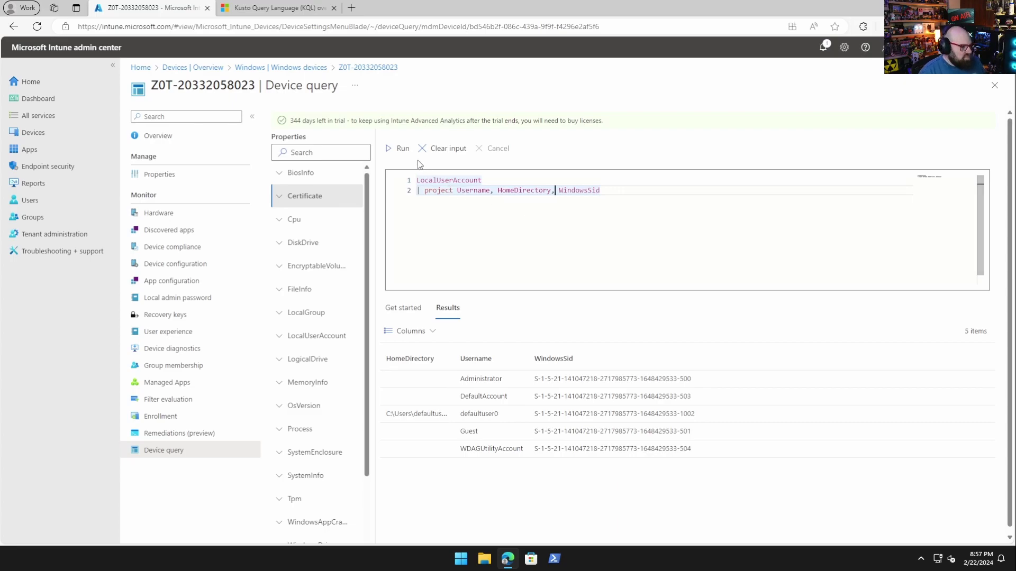
click(395, 147)
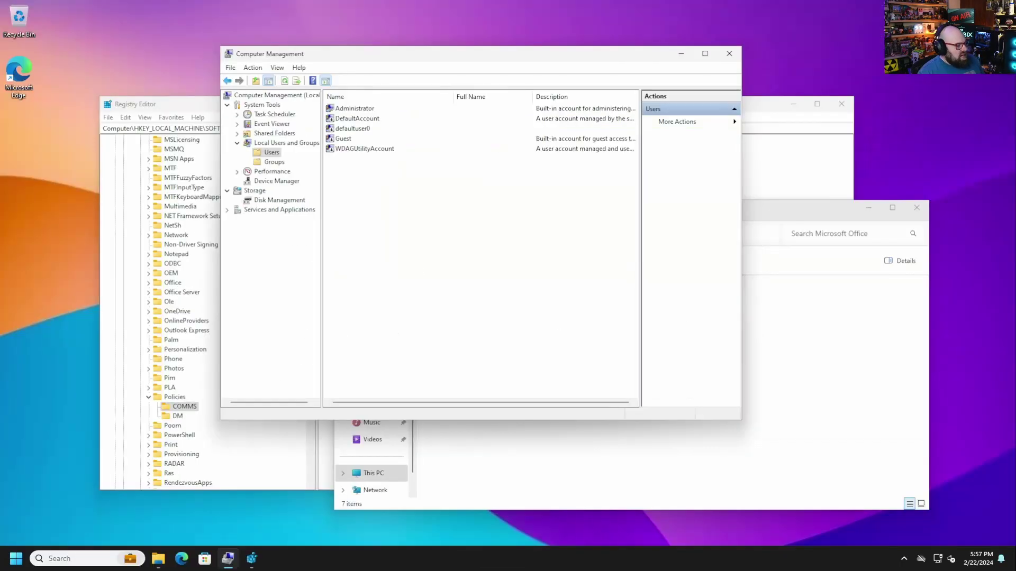
Create a new local user with a password, not requiring a change at next logon.
right_click(384, 178)
click(416, 185)
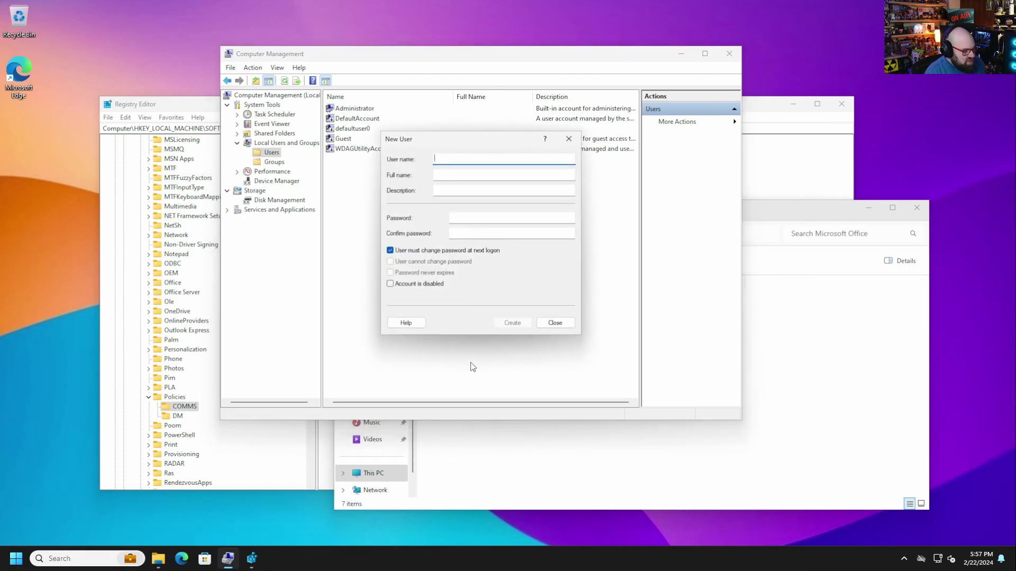
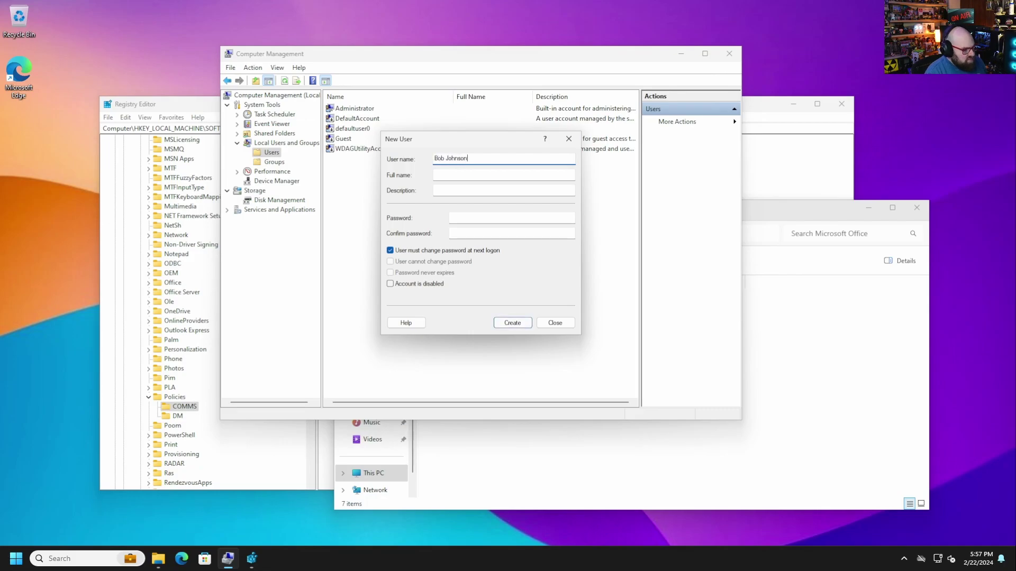
click(426, 253)
click(485, 218)
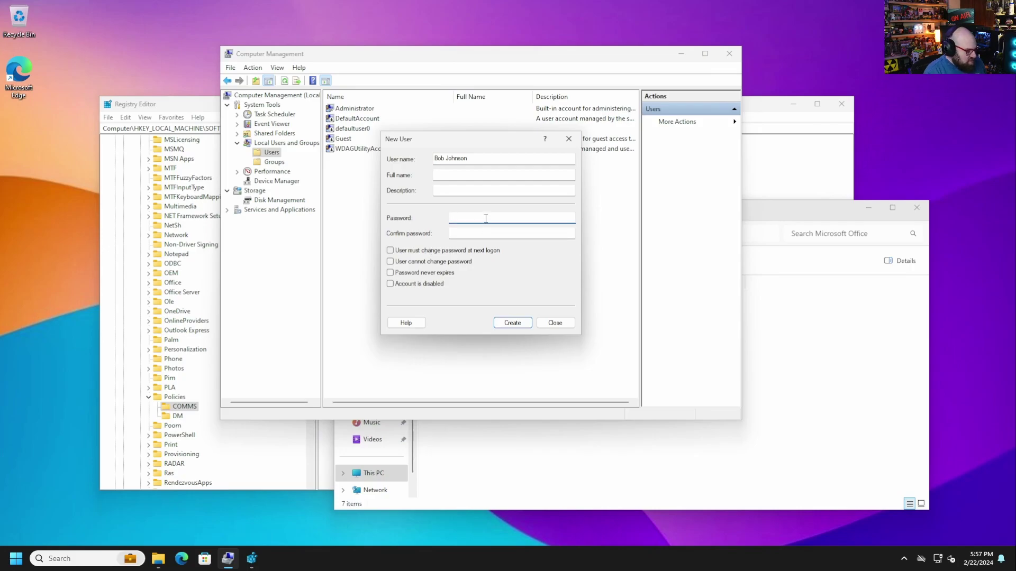
key(Tab)
text(•••)
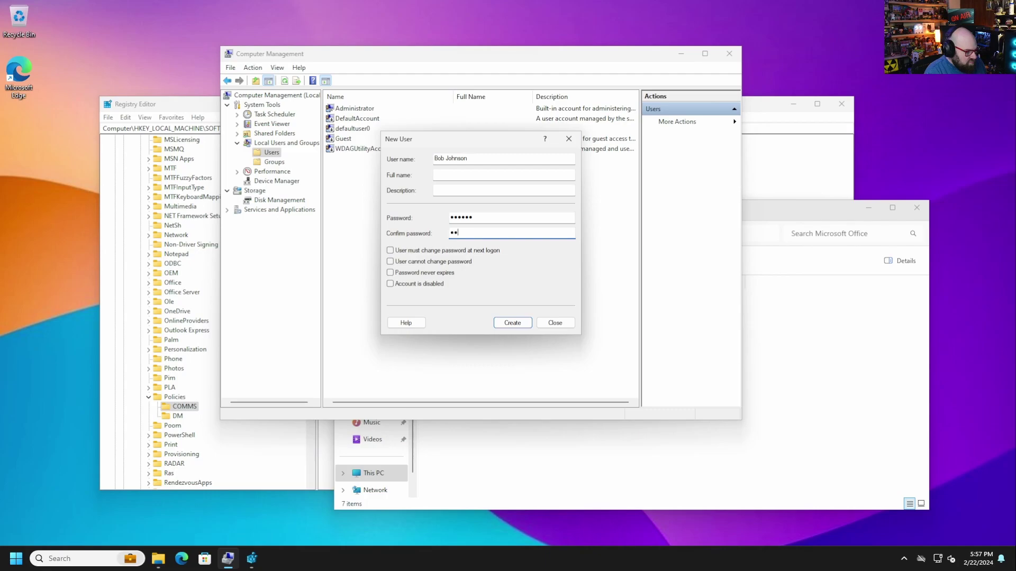
click(525, 323)
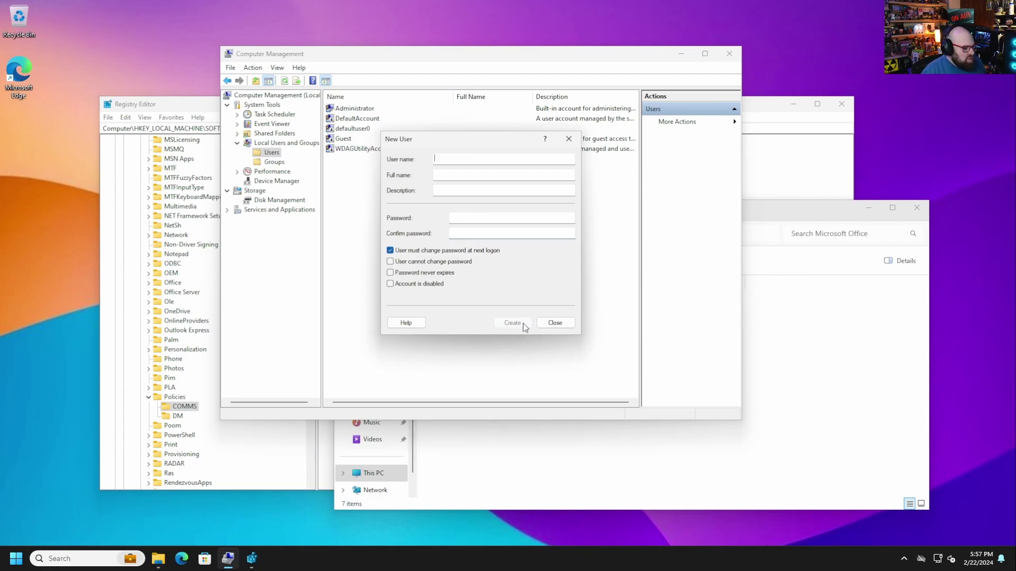
click(561, 324)
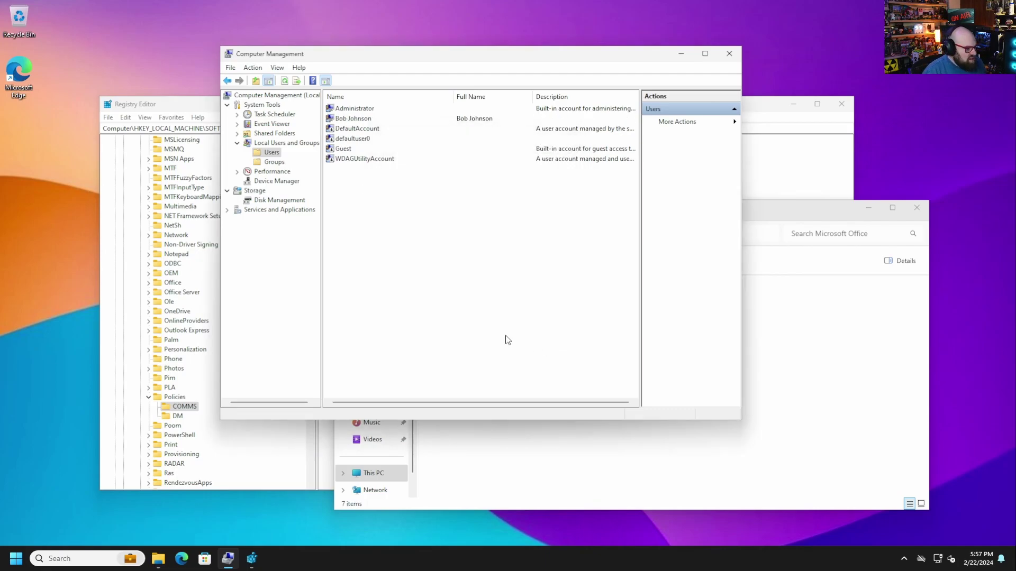
click(369, 122)
click(517, 248)
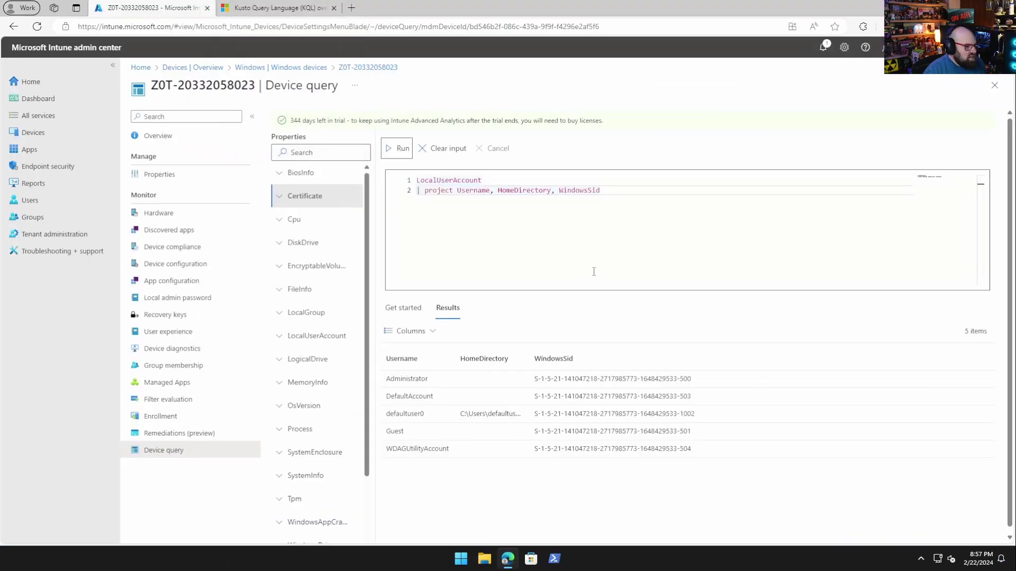
Rerun the LocalUserAccount query in the device query editor.
click(593, 272)
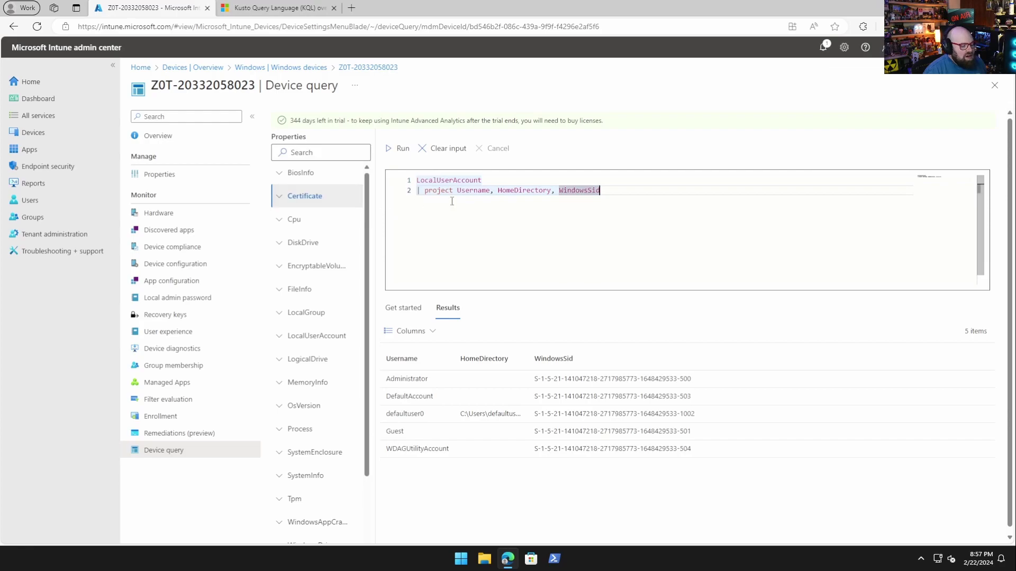
click(399, 148)
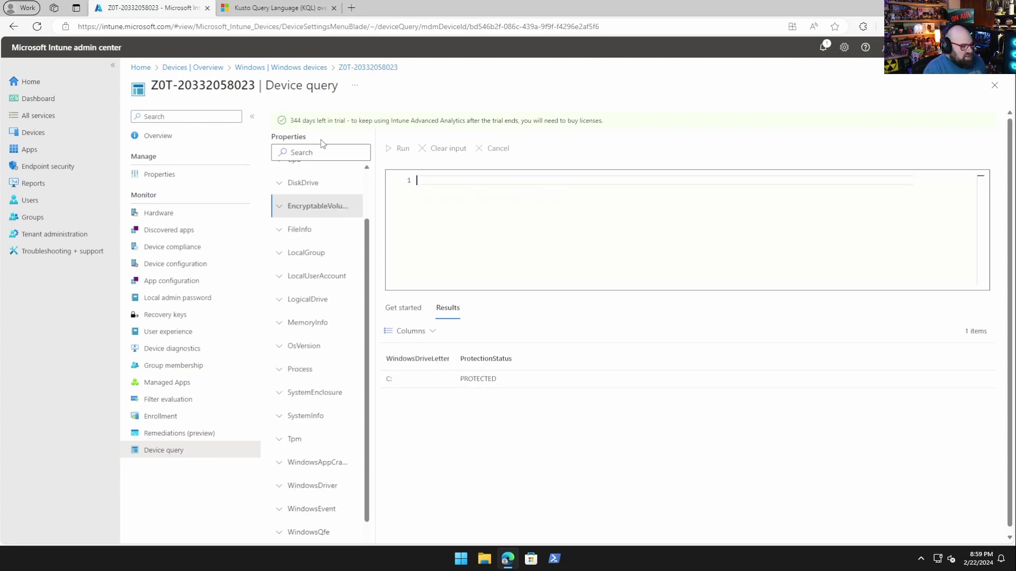
Query the WindowsDriver table and run it.
text(Dri)
key(Down)
key(Down)
key(Return)
key(Return)
key(Escape)
key(BackSpace)
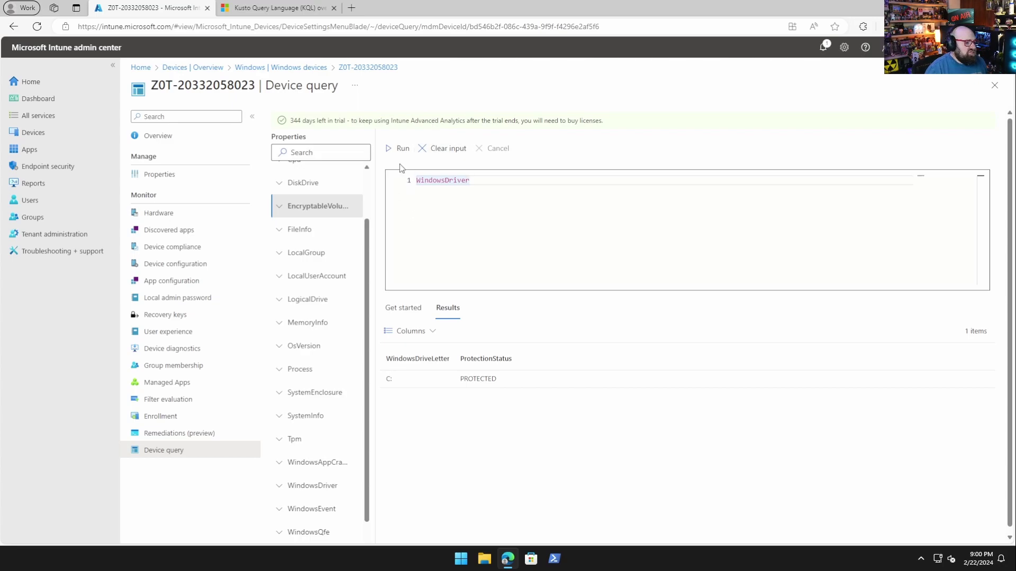
click(398, 148)
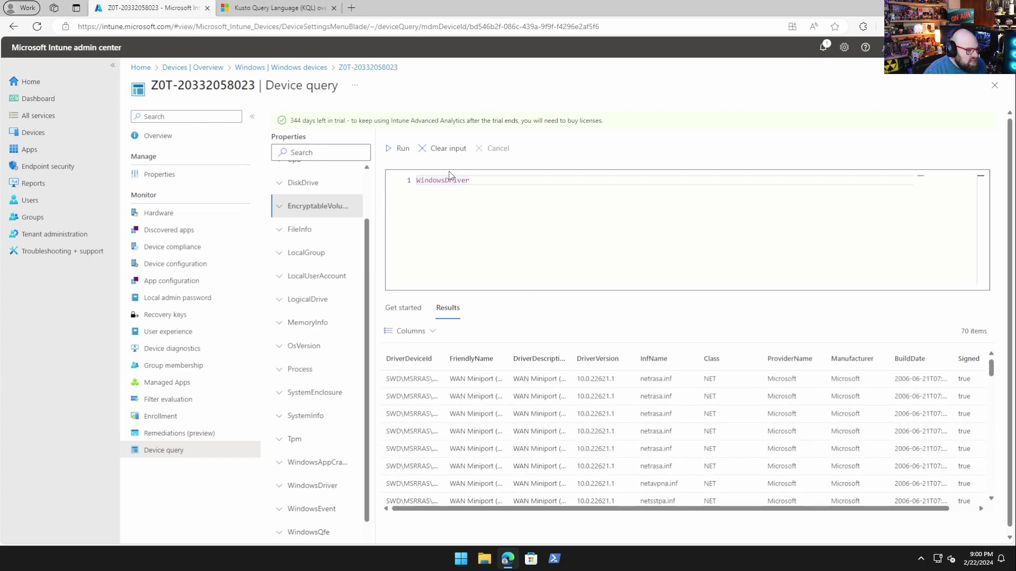
Scroll through the 70 returned driver items.
scroll(715, 445, down, 10)
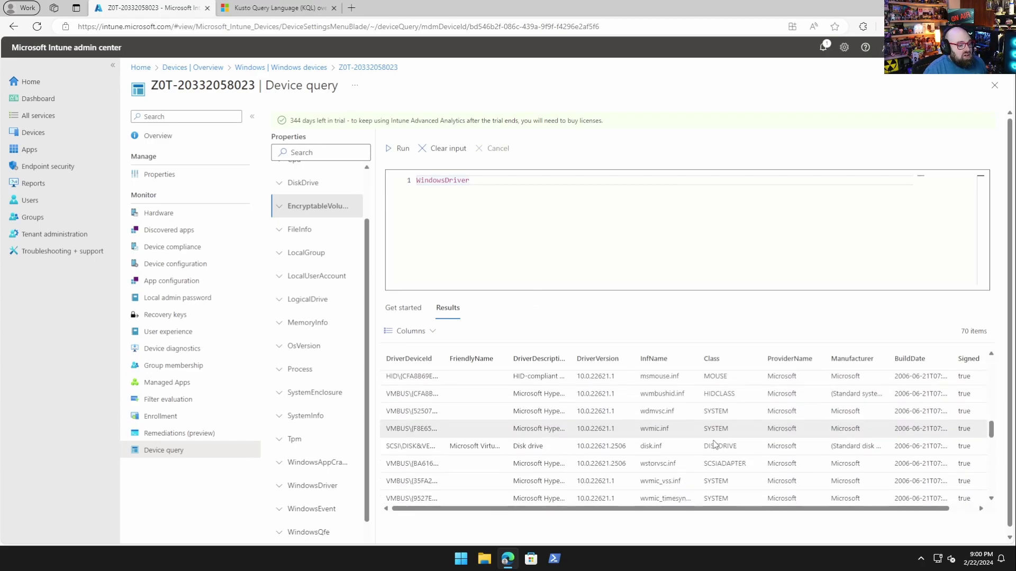
scroll(688, 447, up, 2)
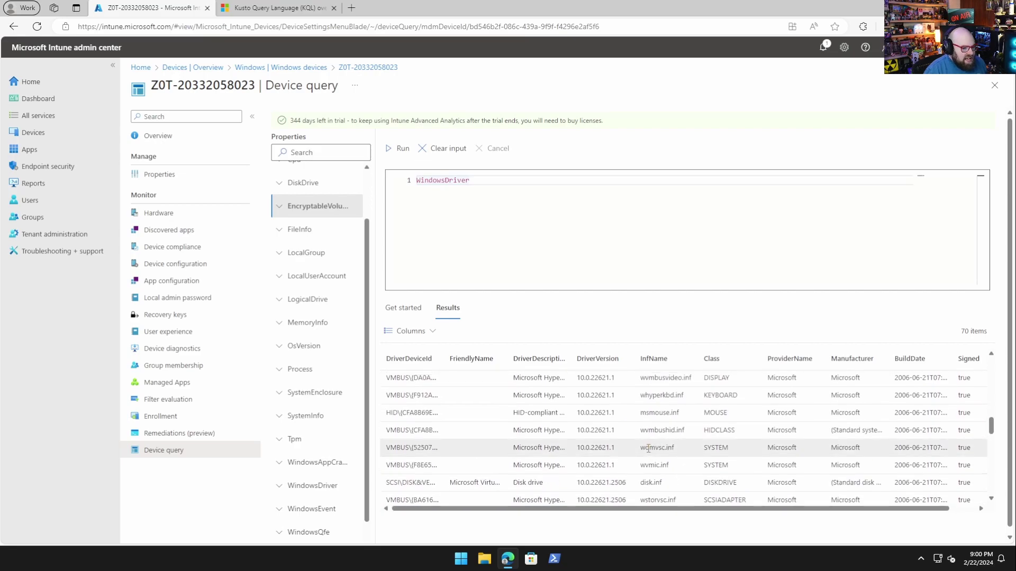
scroll(648, 448, up, 5)
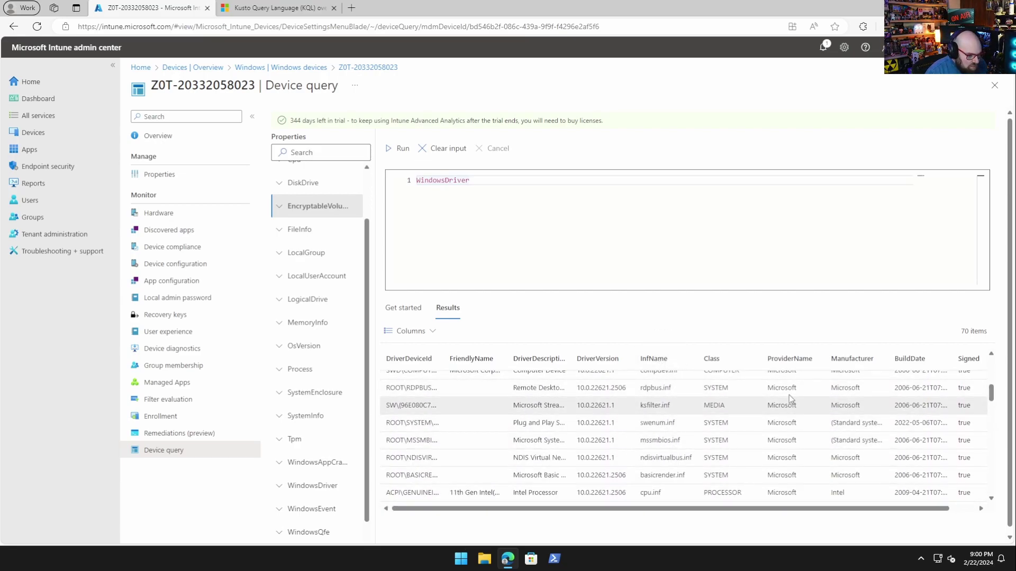
scroll(548, 418, up, 4)
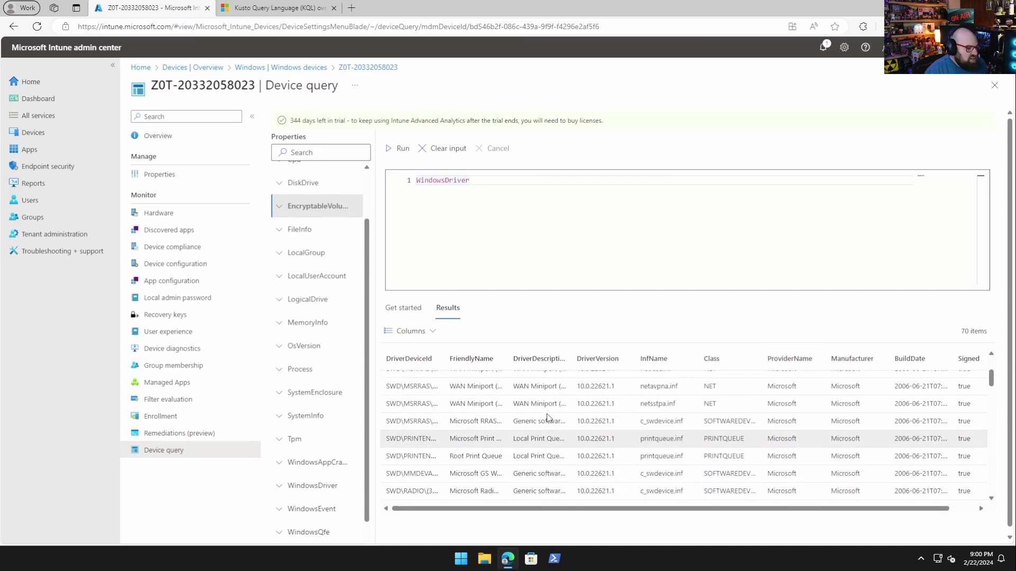
scroll(548, 418, down, 4)
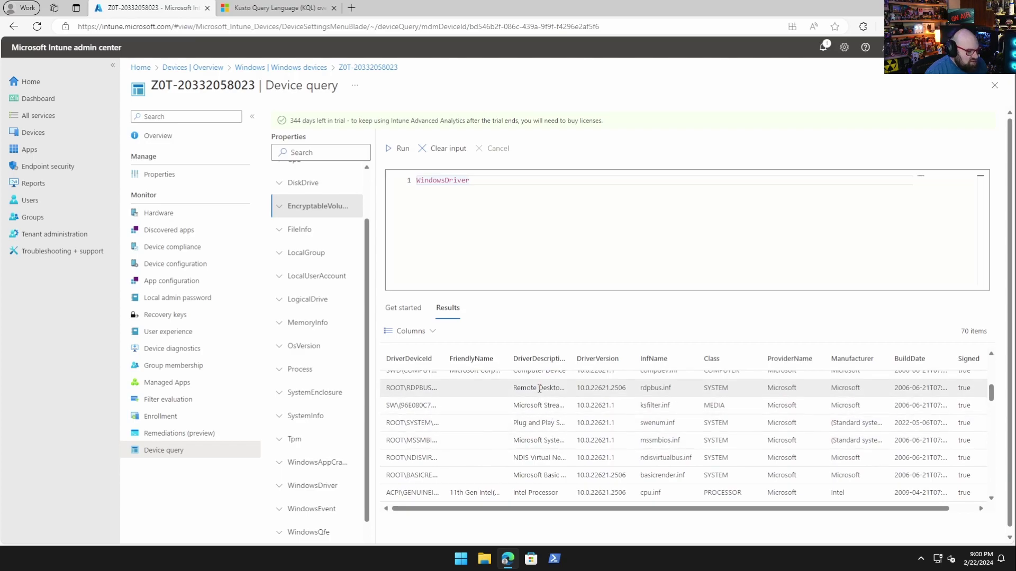
scroll(545, 424, up, 2)
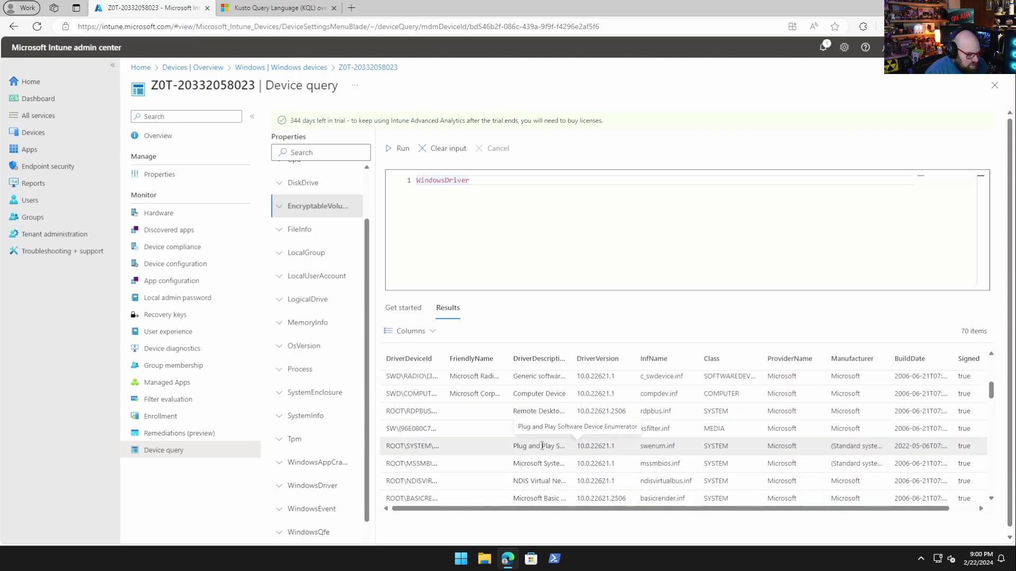
scroll(555, 450, down, 4)
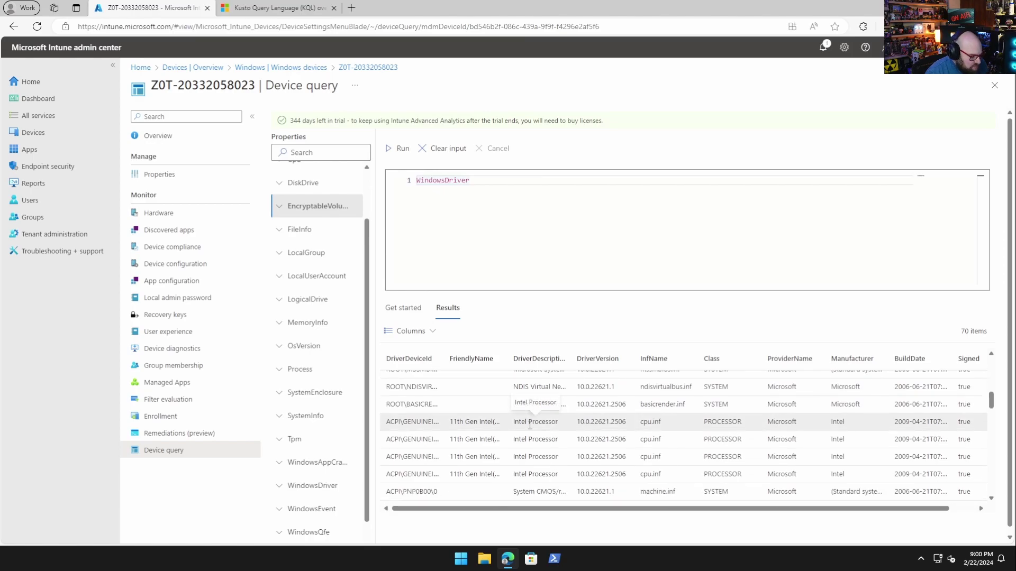
scroll(529, 425, up, 5)
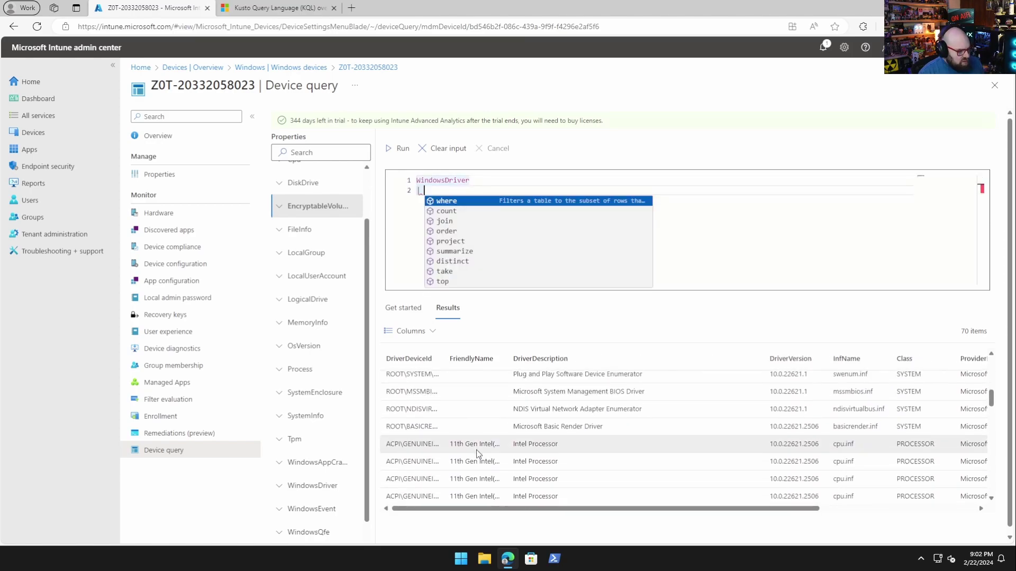
scroll(479, 461, down, 5)
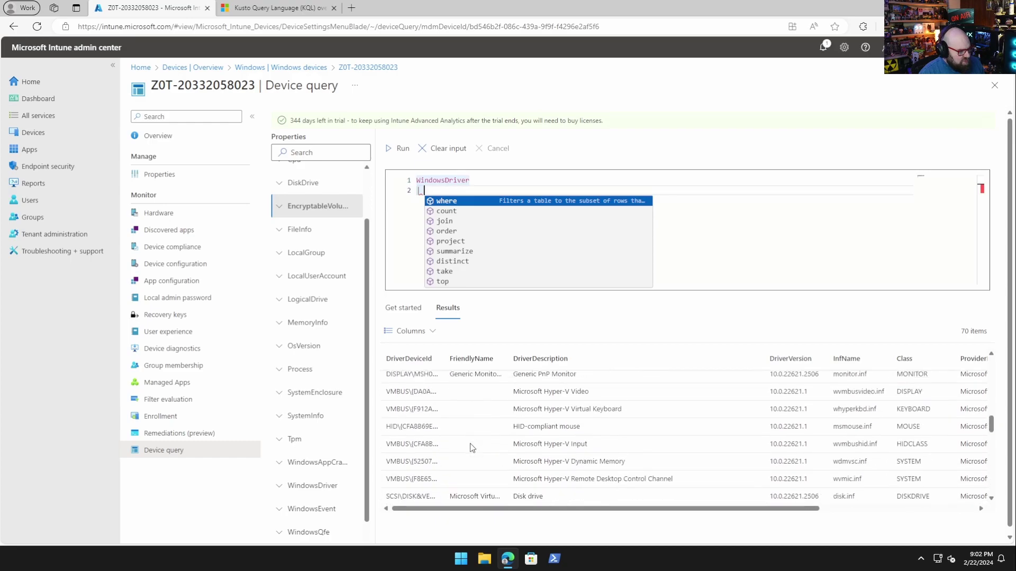
Add a where isnotnull(FriendlyName) filter to the WindowsDriver query.
scroll(486, 477, up, 3)
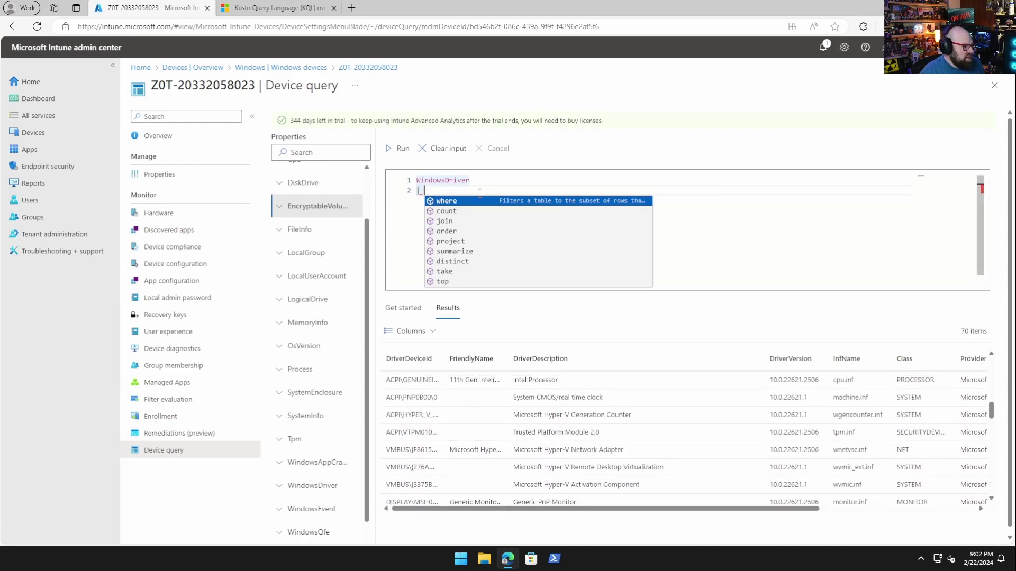
key(Tab)
key(BackSpace)
key(BackSpace)
key(BackSpace)
key(BackSpace)
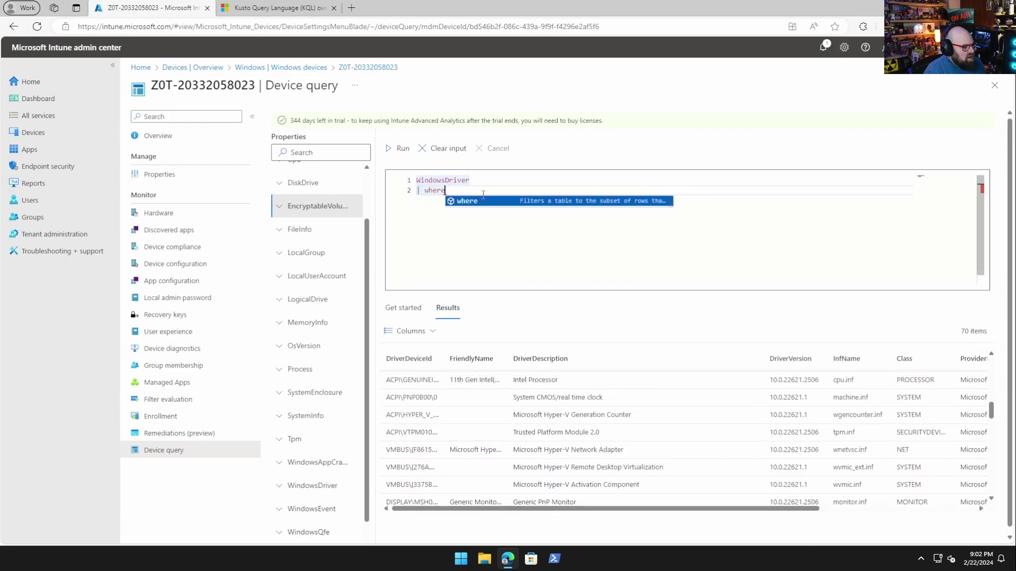
key(BackSpace)
key(BackSpace)
text(is)
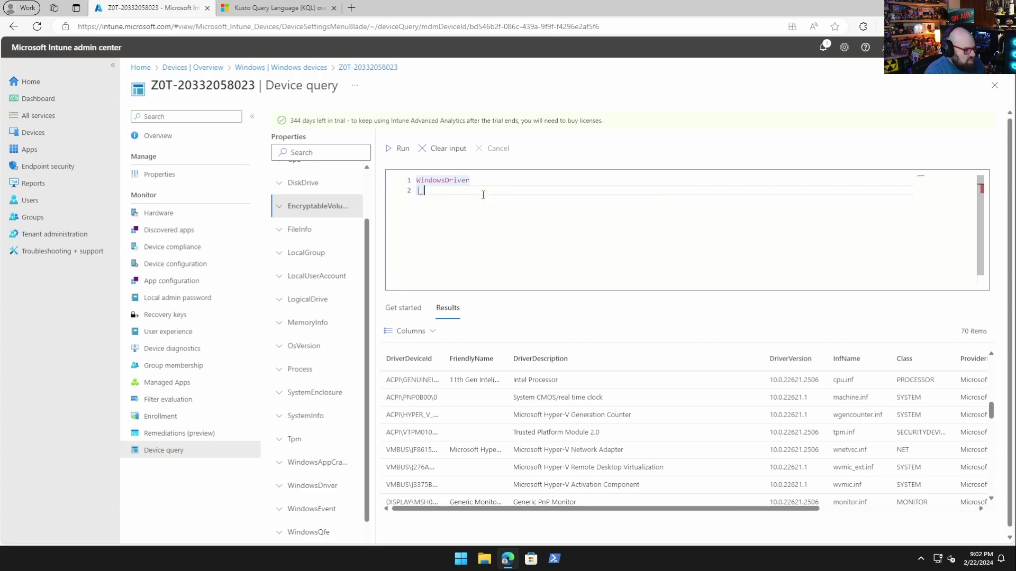
text(whe)
key(Tab)
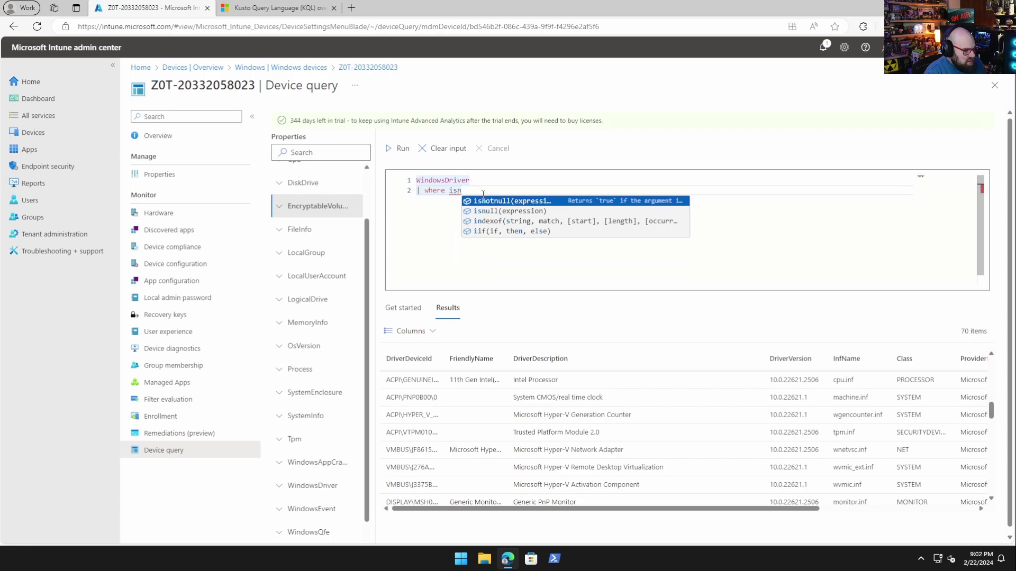
key(Down)
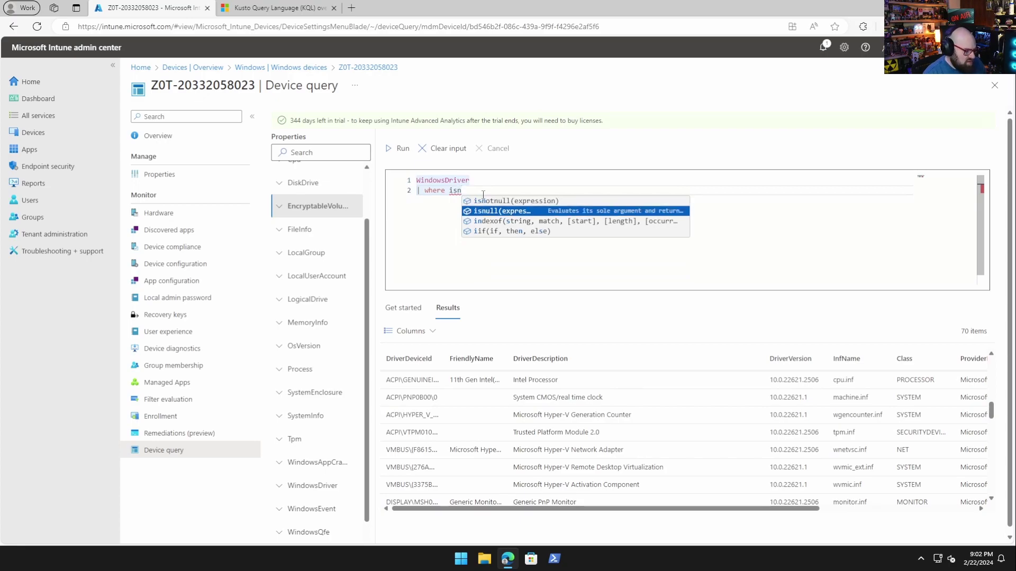
key(Up)
key(Return)
text(F)
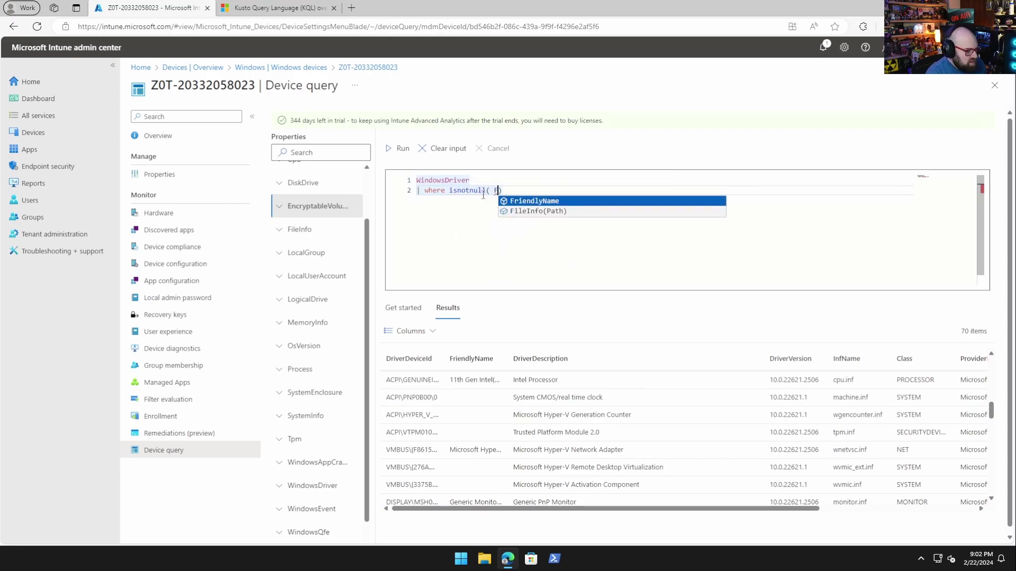
key(Return)
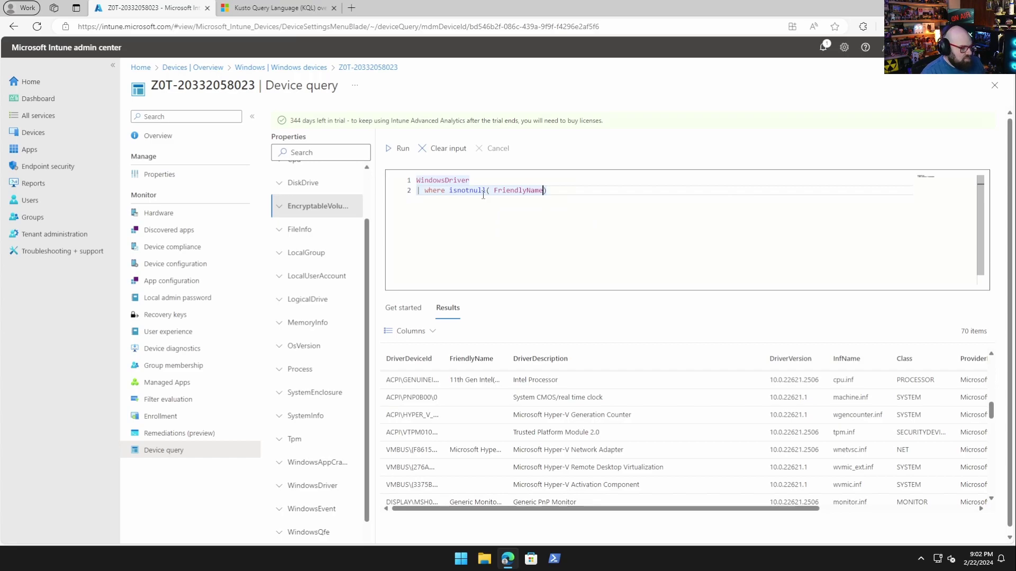
click(575, 195)
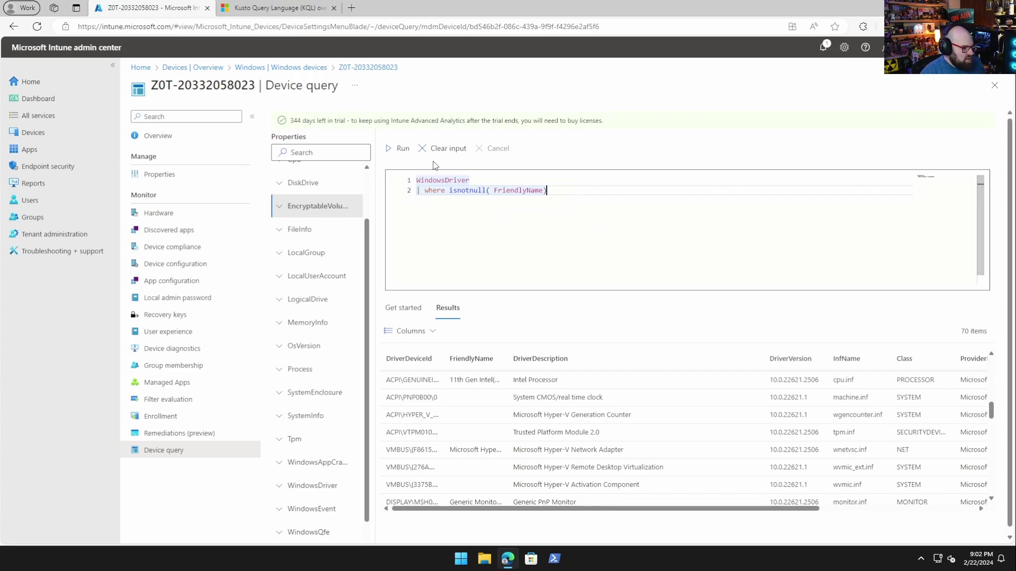
Run the filtered query, review the 23 drivers, and select the isnotnull condition.
click(394, 150)
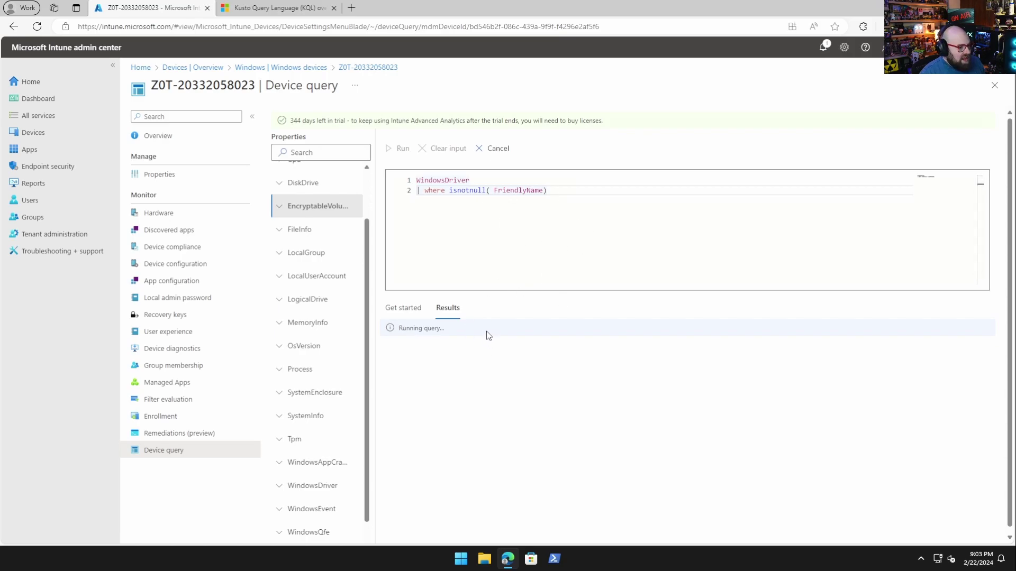
scroll(502, 405, down, 5)
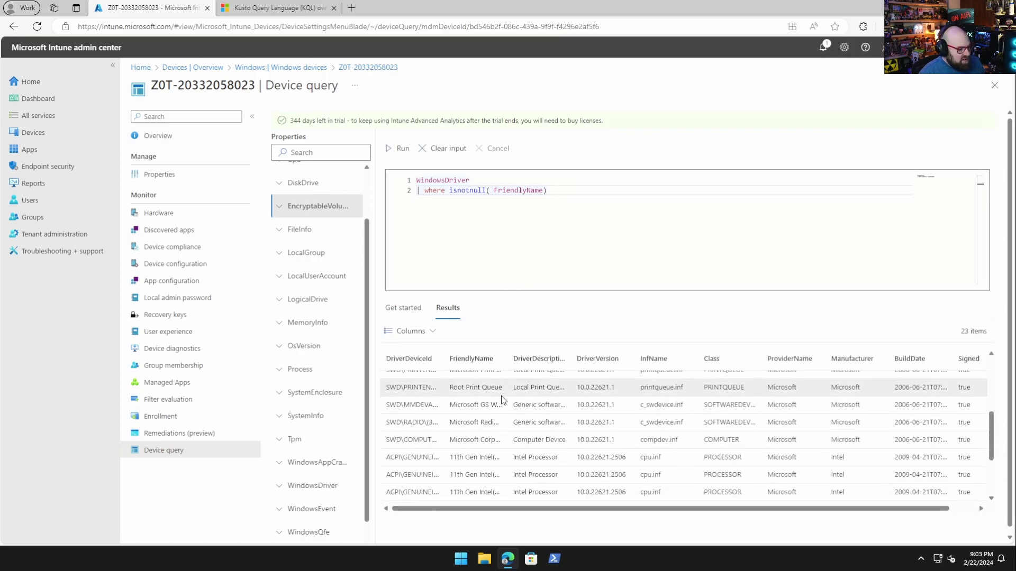
scroll(581, 475, up, 3)
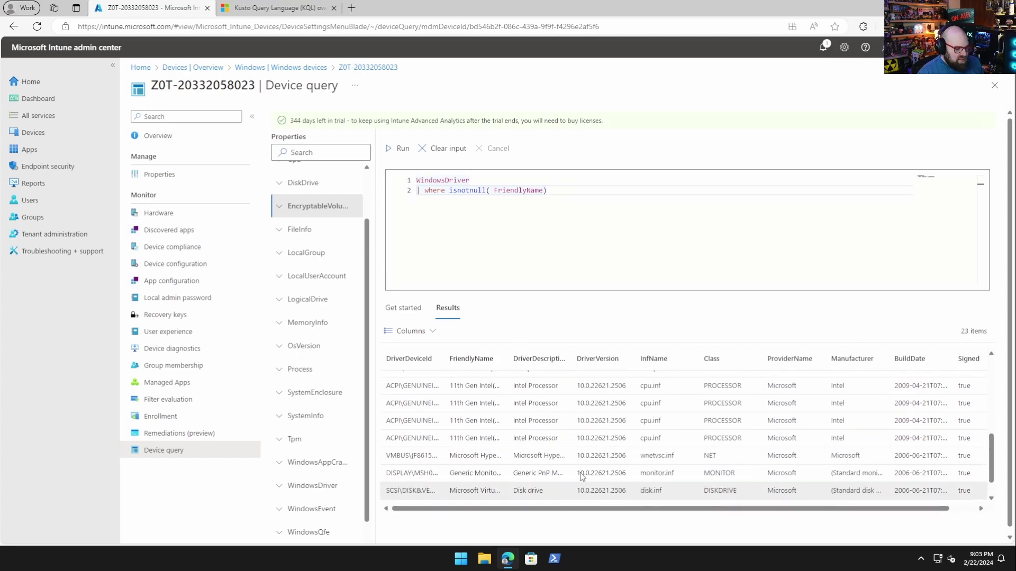
scroll(581, 475, up, 3)
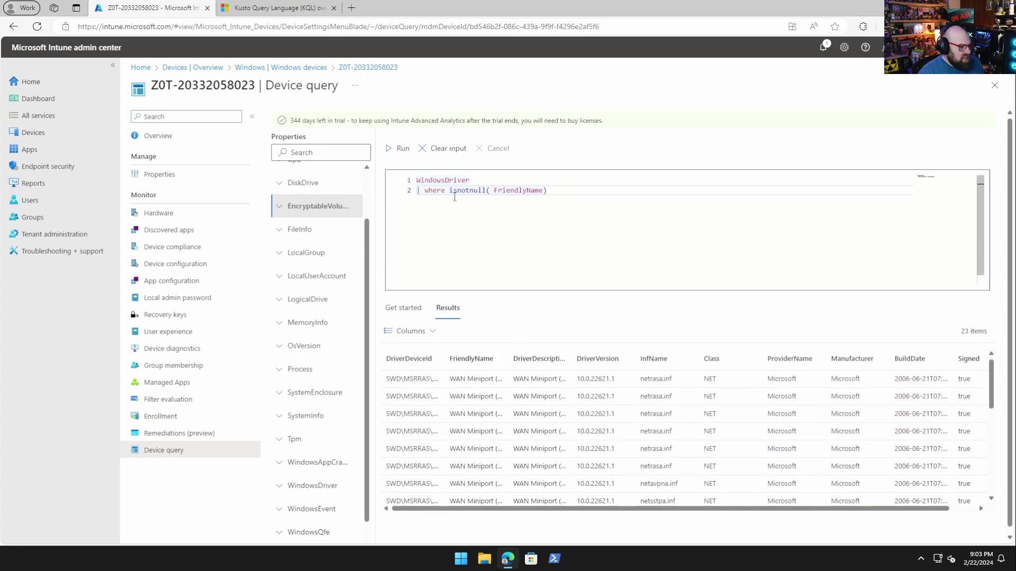
drag(451, 192, 556, 192)
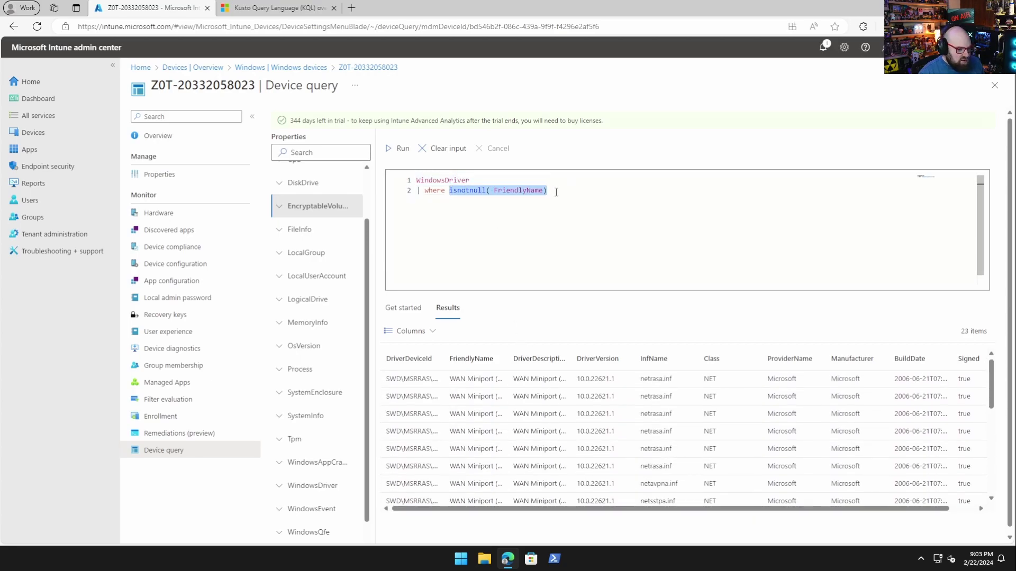
Replace the filter with Manufacturer contains 'Intel' and Signed != true.
key(BackSpace)
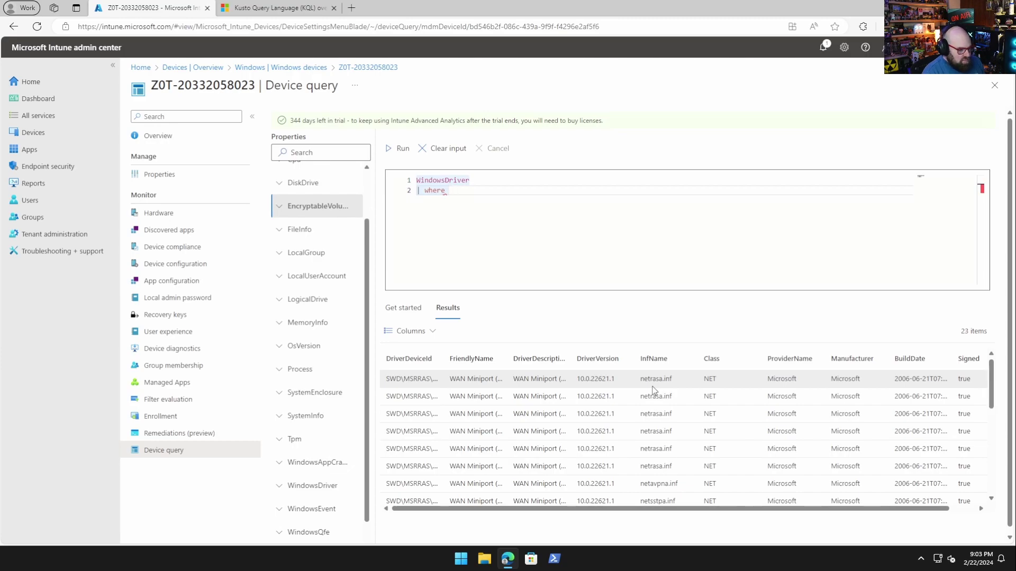
text(Manufacturer)
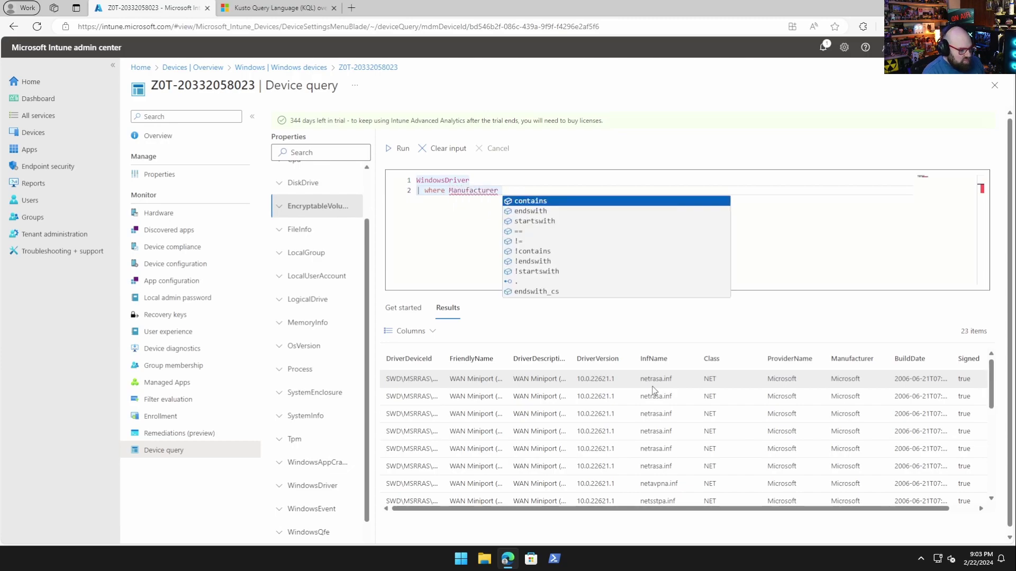
key(Tab)
text(")
key(BackSpace)
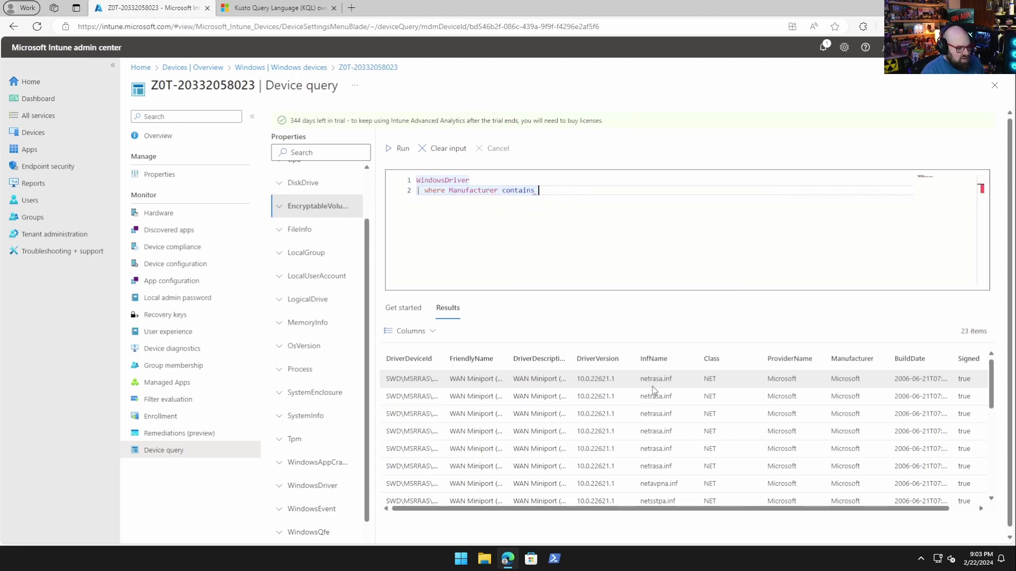
text(')
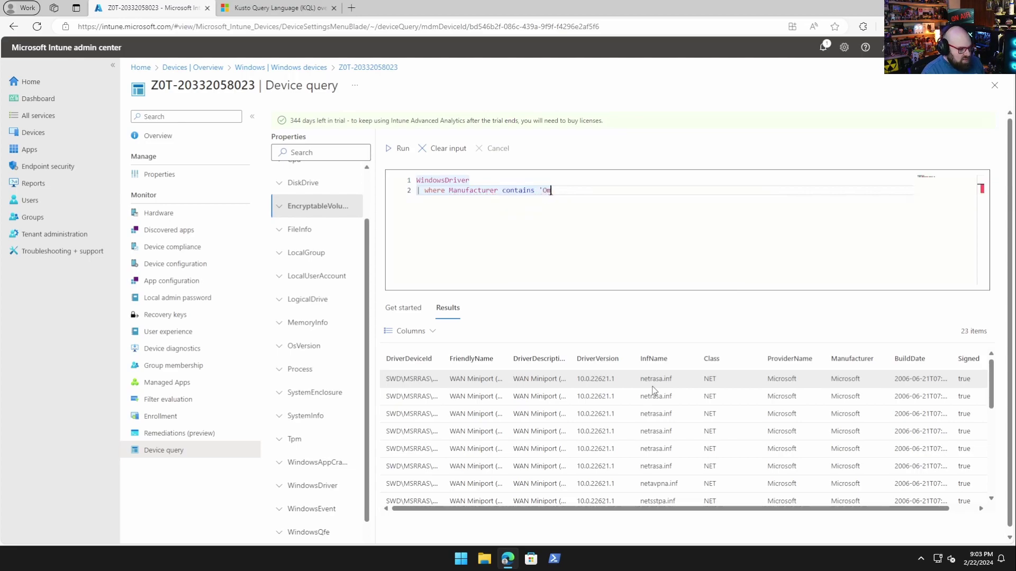
text(Intel' an)
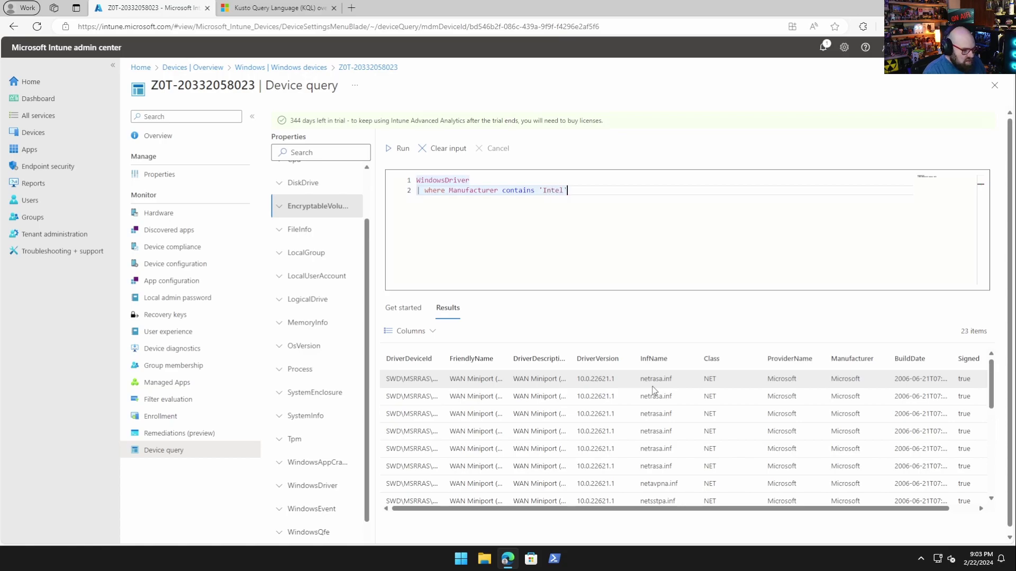
text(d )
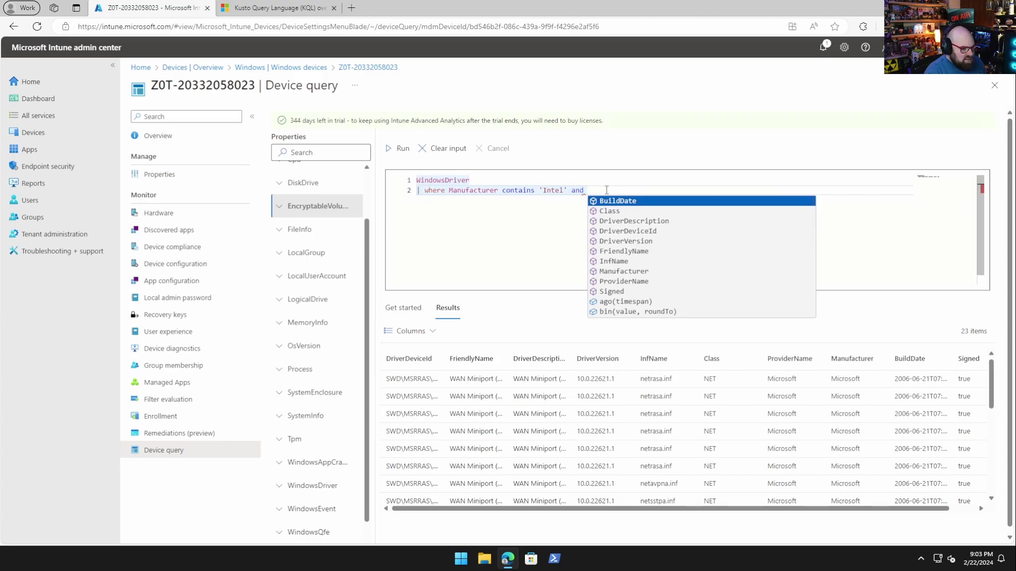
text(Signed ==)
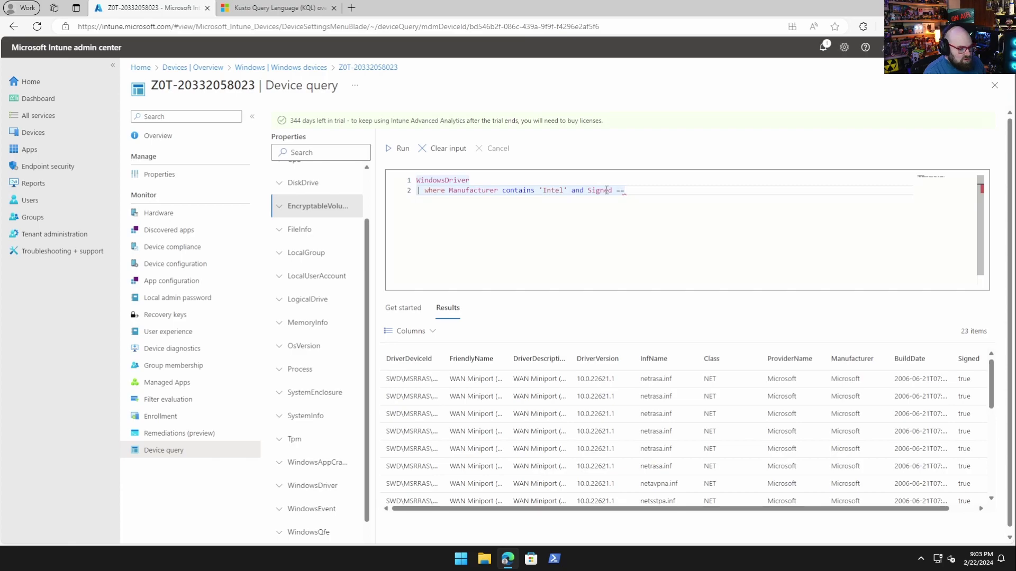
key(BackSpace)
key(BackSpace)
text(!=)
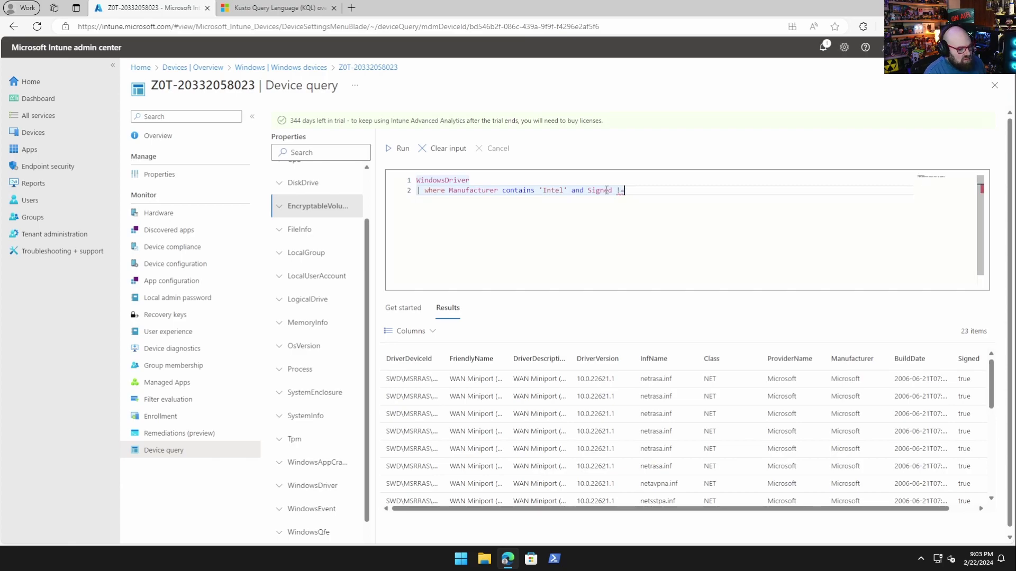
text( true)
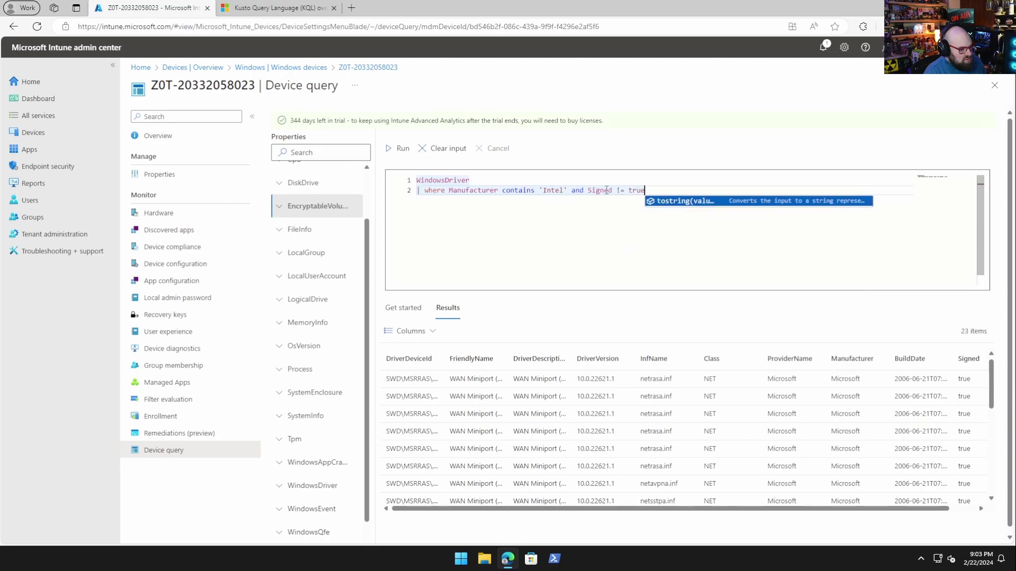
key(Escape)
Add | project DriverDescription, InfName, ProviderName, Signed on a new line and run the query.
key(Return)
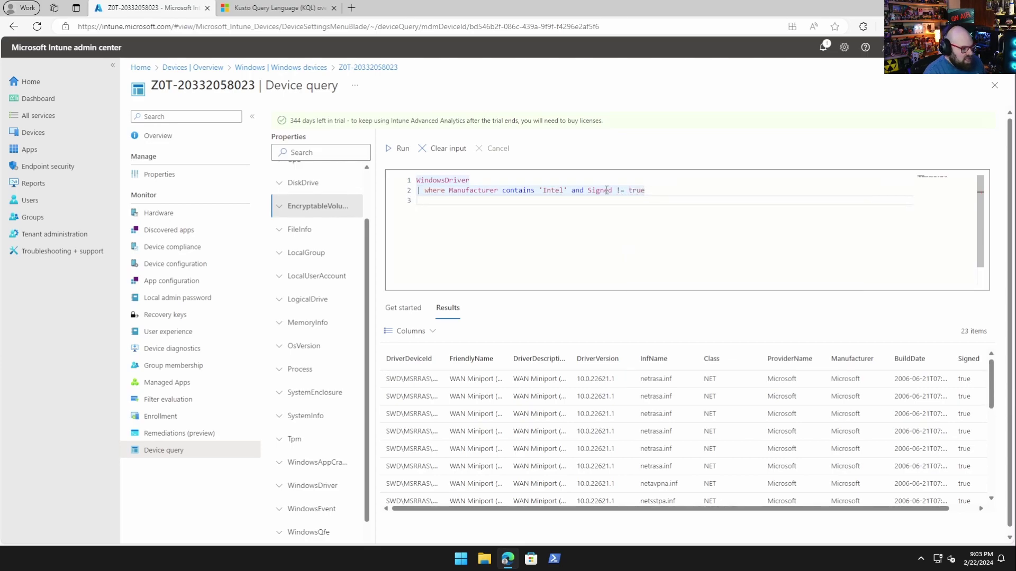
text(| project)
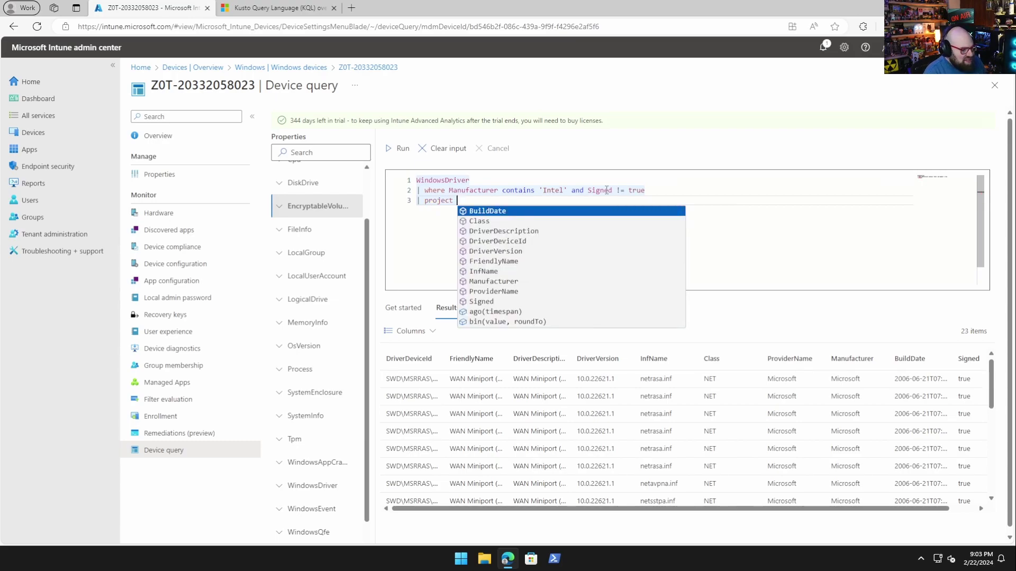
text(Dri)
key(Tab)
text(, )
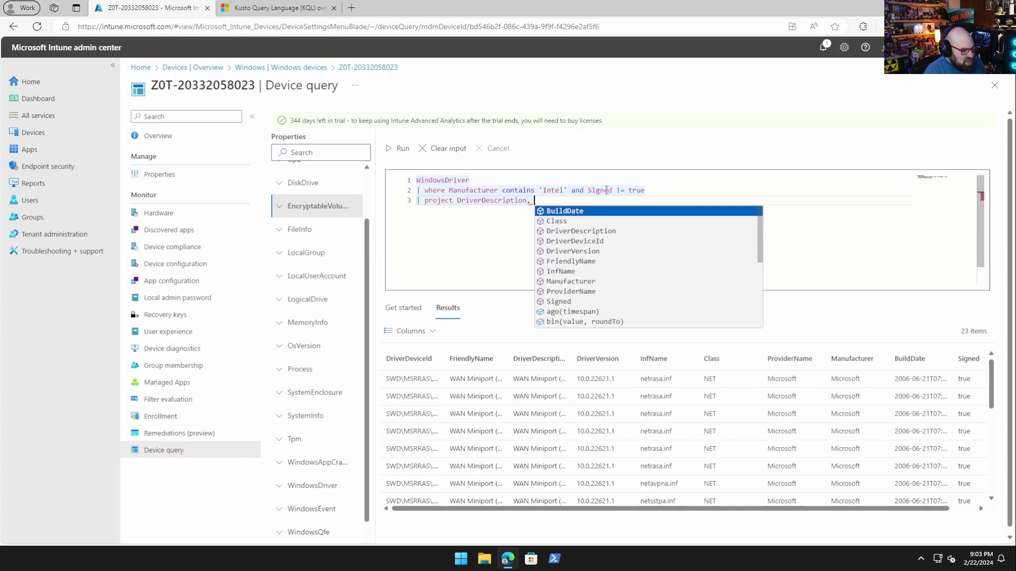
text(Infr)
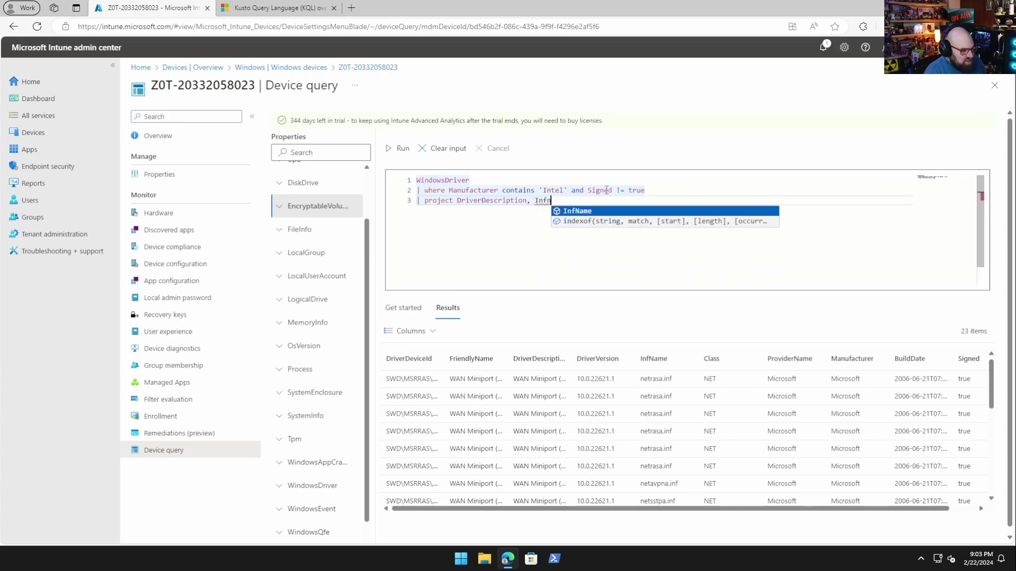
key(Tab)
text(, Pro)
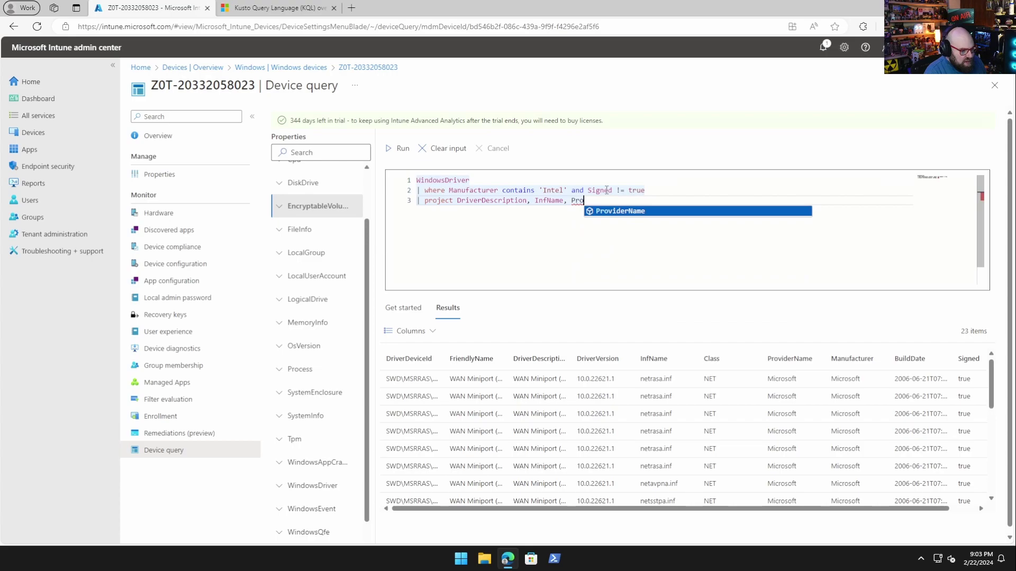
key(Tab)
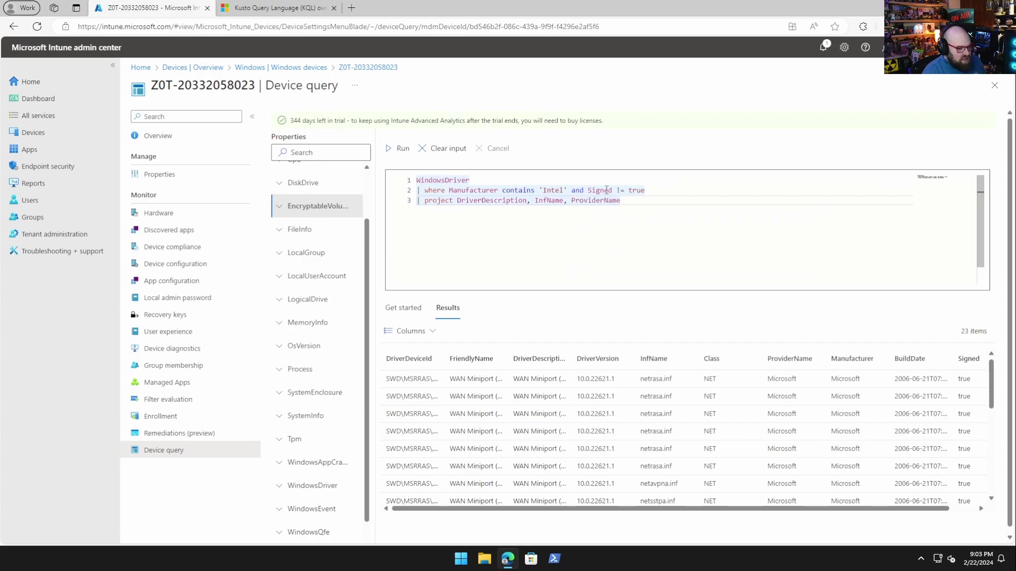
text(, S)
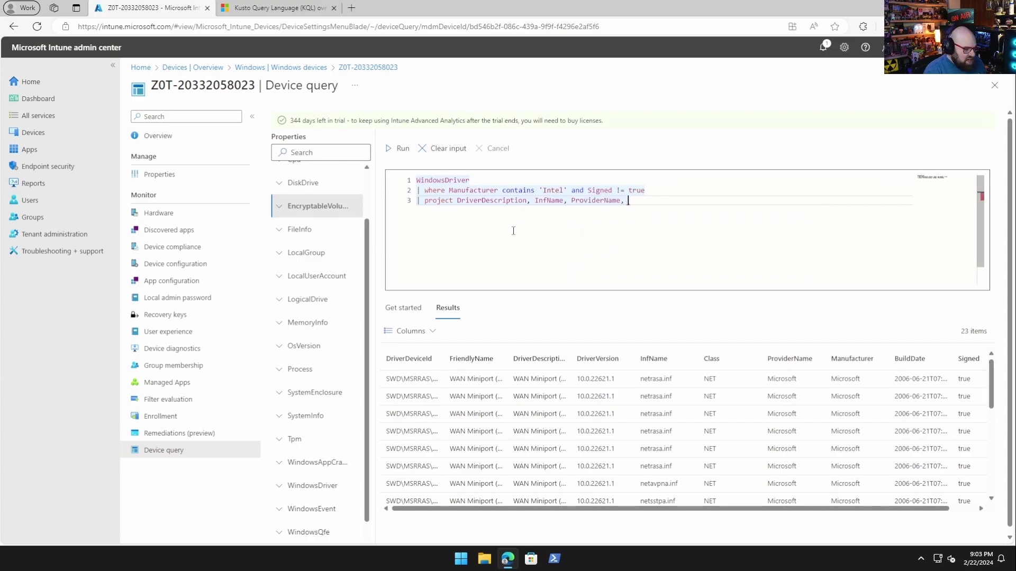
key(Tab)
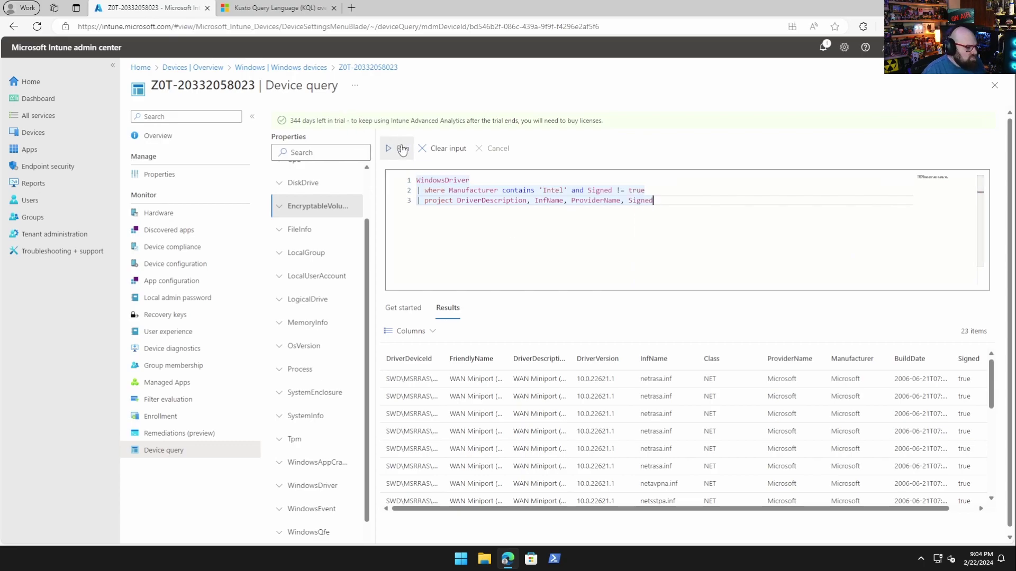
click(402, 149)
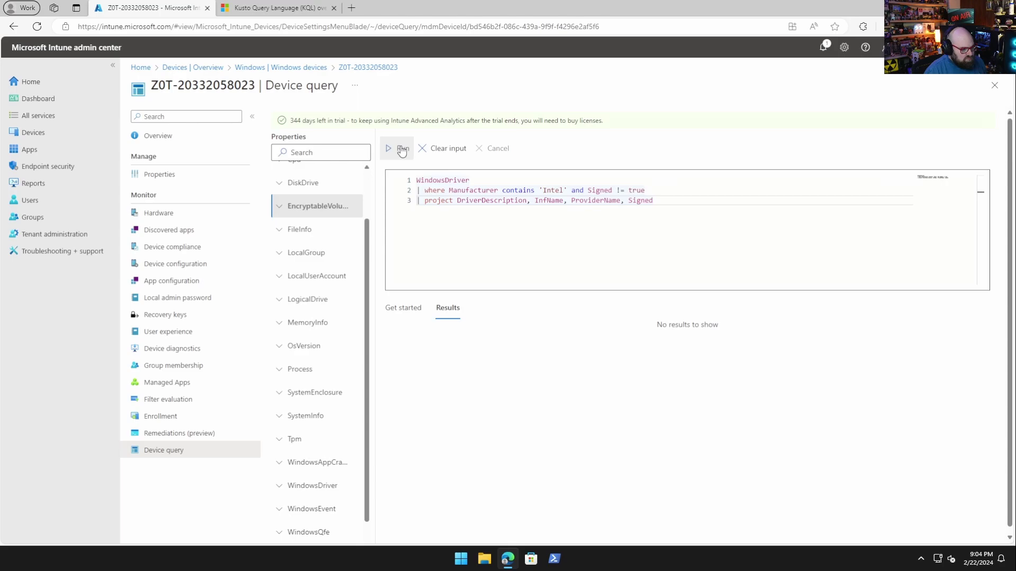
Change the comparison to Signed == true and run it to list four signed Intel drivers.
click(625, 190)
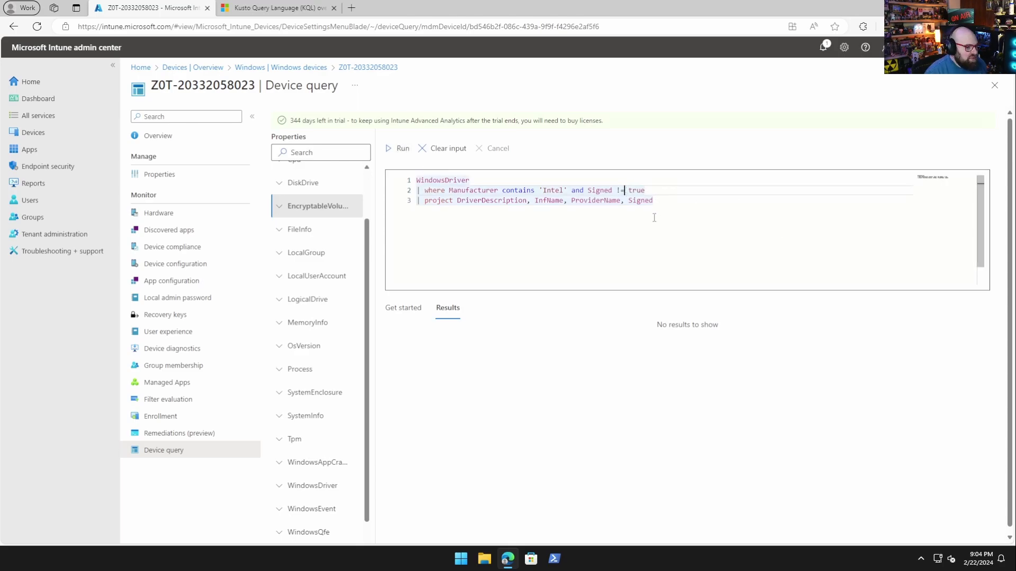
key(shift+Left)
text(=)
click(398, 148)
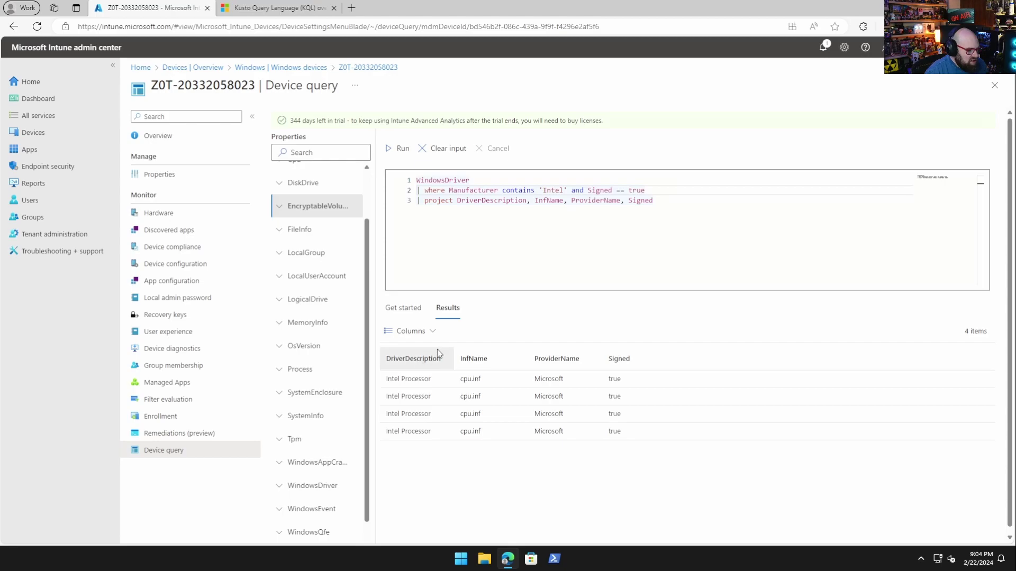
Remove the Manufacturer contains 'Intel' condition, leaving only the Signed comparison on line 2.
click(555, 190)
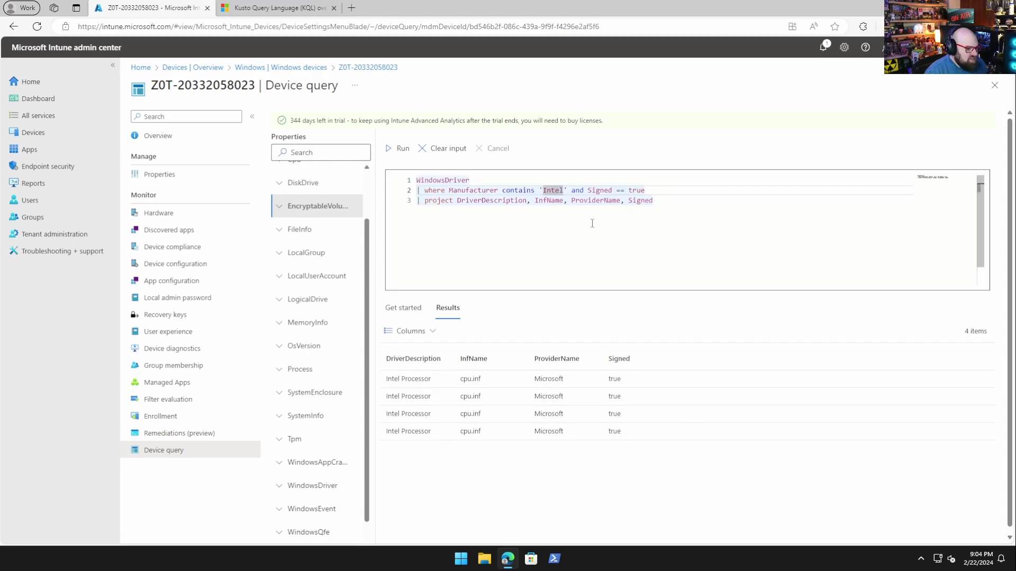
key(Right)
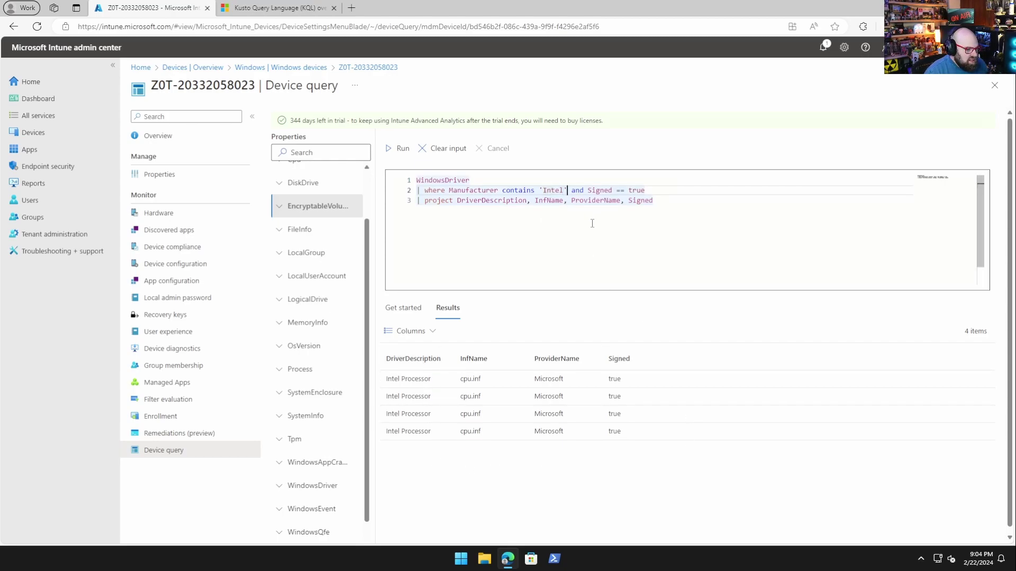
key(ctrl+Right)
key(ctrl+shift+Left)
key(ctrl+shift+Left)
key(ctrl+shift+Left)
key(ctrl+shift+Left)
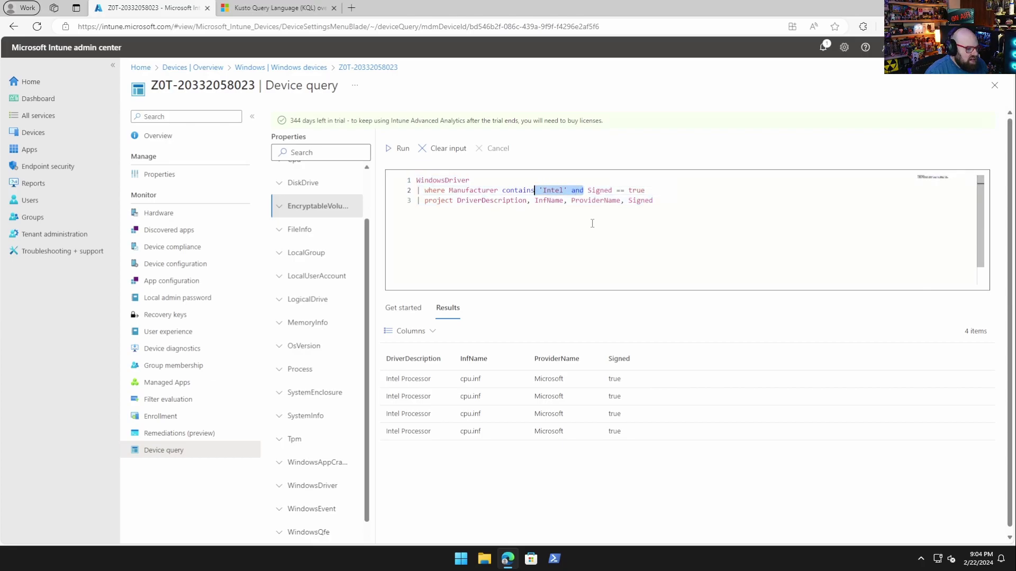
key(BackSpace)
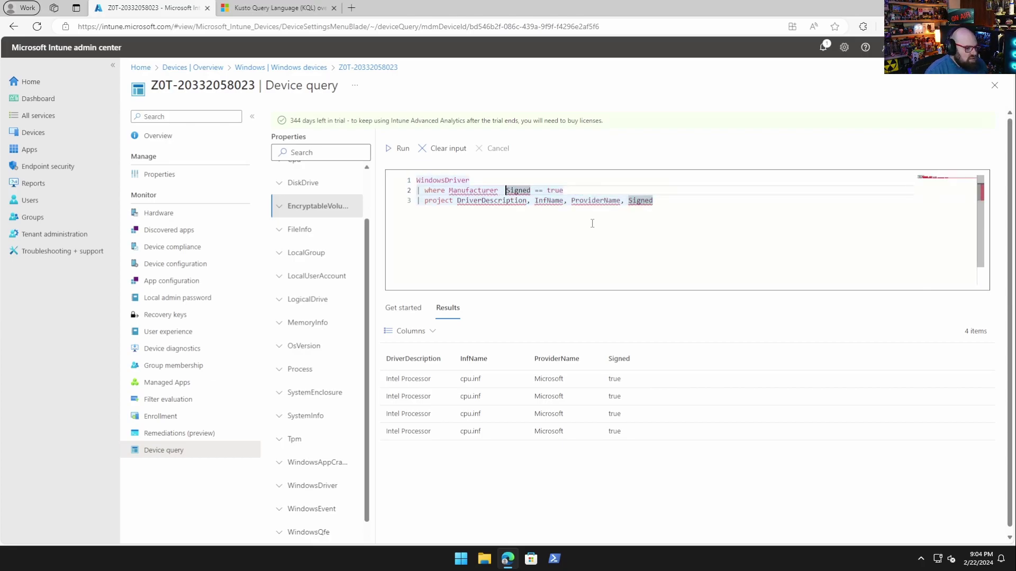
key(BackSpace)
key(BackSpace)
key(BackSpace)
key(BackSpace)
key(BackSpace)
key(BackSpace)
key(BackSpace)
key(BackSpace)
key(BackSpace)
key(BackSpace)
key(BackSpace)
key(BackSpace)
key(BackSpace)
key(BackSpace)
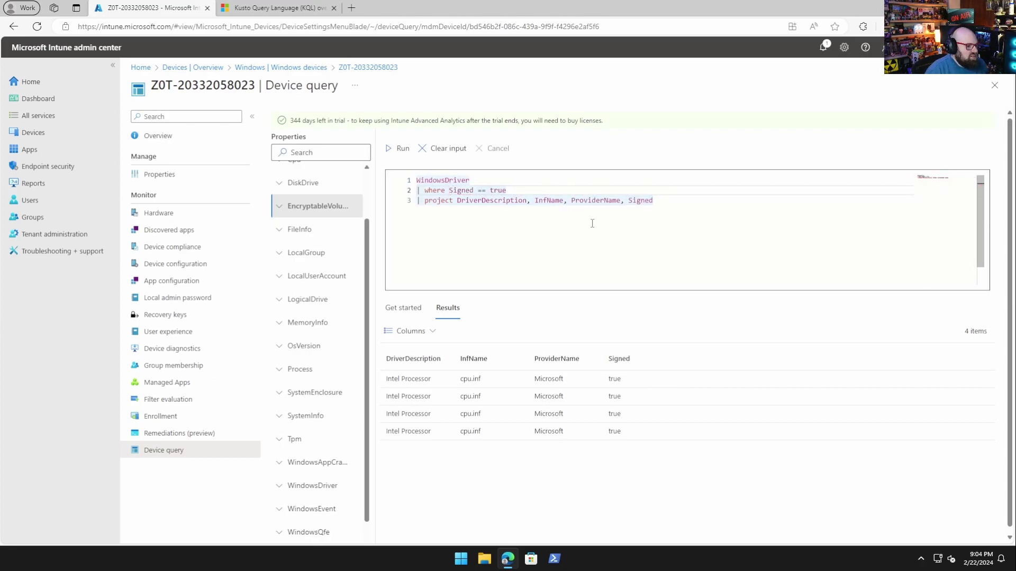
key(ctrl+Right)
key(Right)
key(shift+Right)
Make the filter Signed != true and run it, finding no unsigned drivers.
text(!)
click(401, 149)
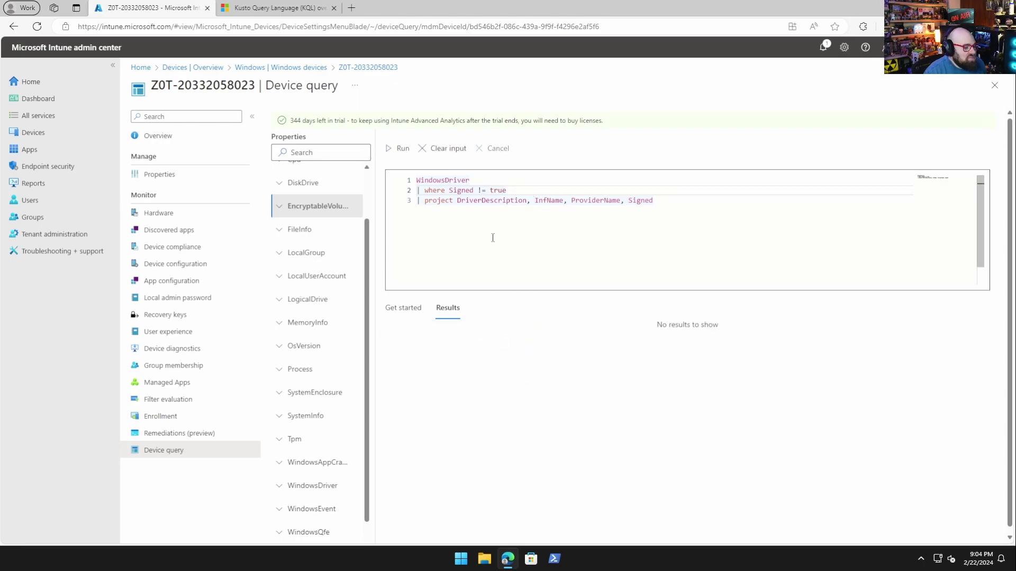
drag(508, 188, 478, 190)
Clear the entire three-line query from the editor.
click(478, 192)
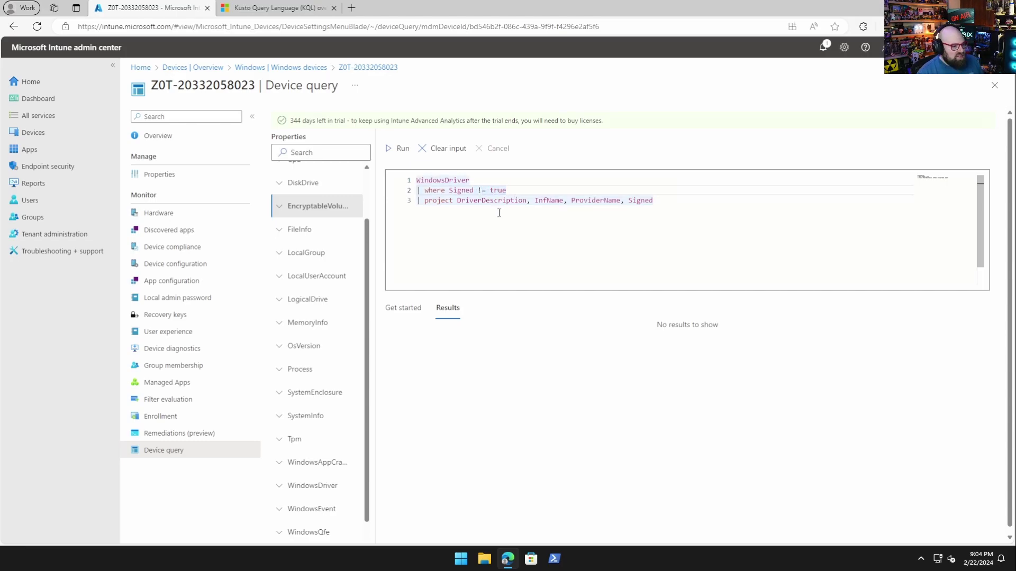
key(ctrl+a)
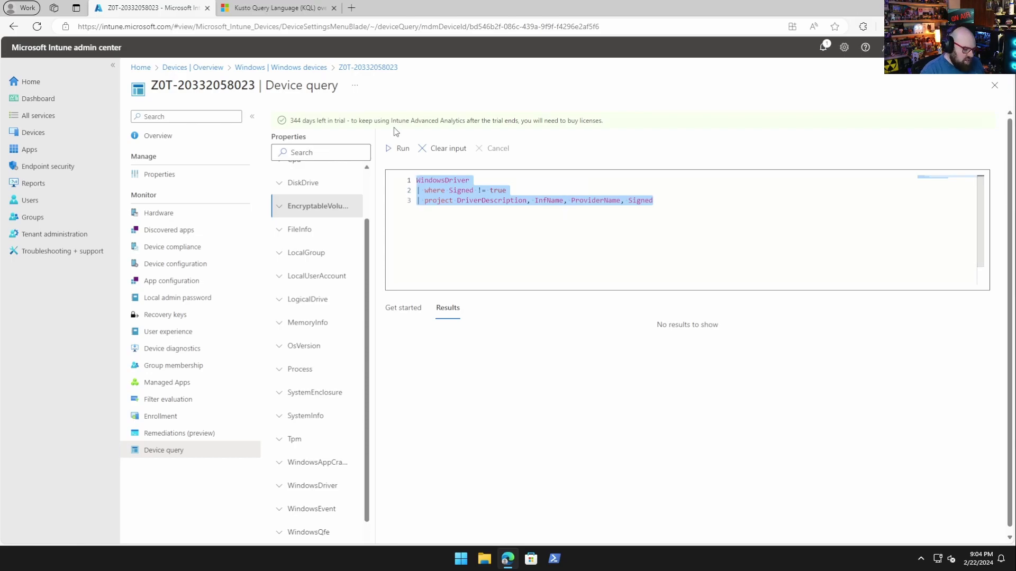
key(Delete)
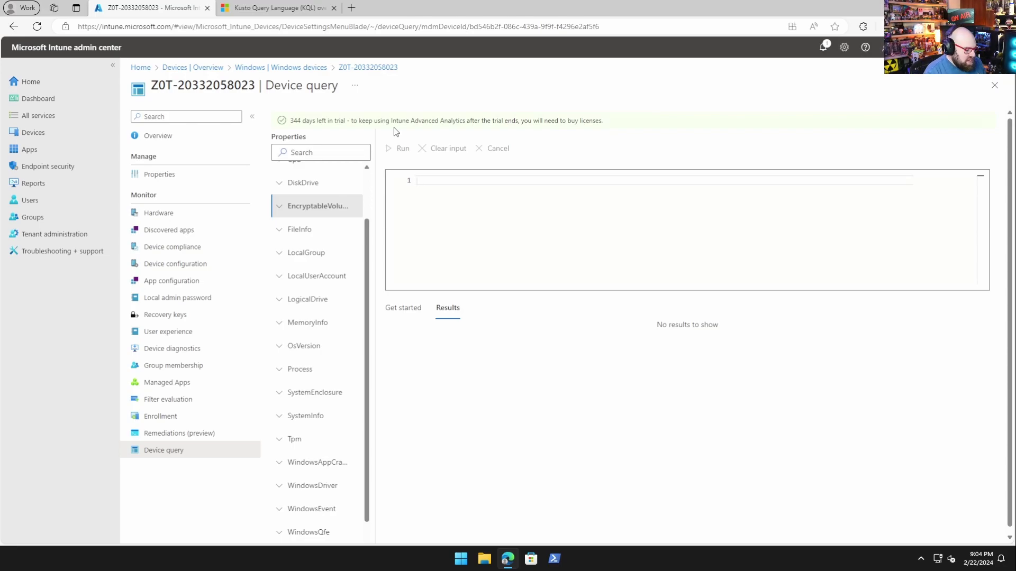
Write WindowsRegistry('HKEY_LOCAL_MACHINE:\SOFTWARE\Microsoft\*') and run it, returning 352 items.
text(Wi)
key(Tab)
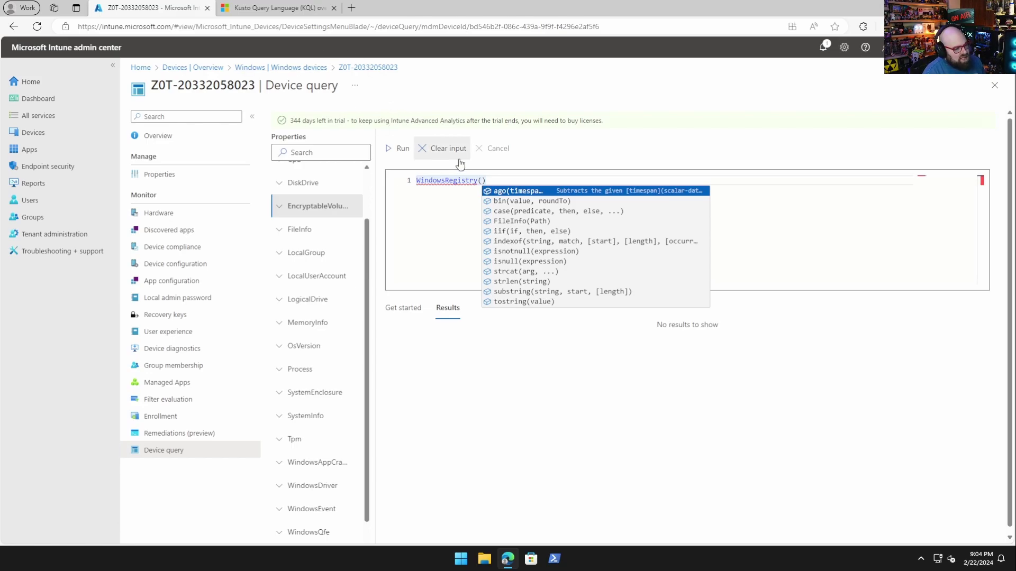
text('H)
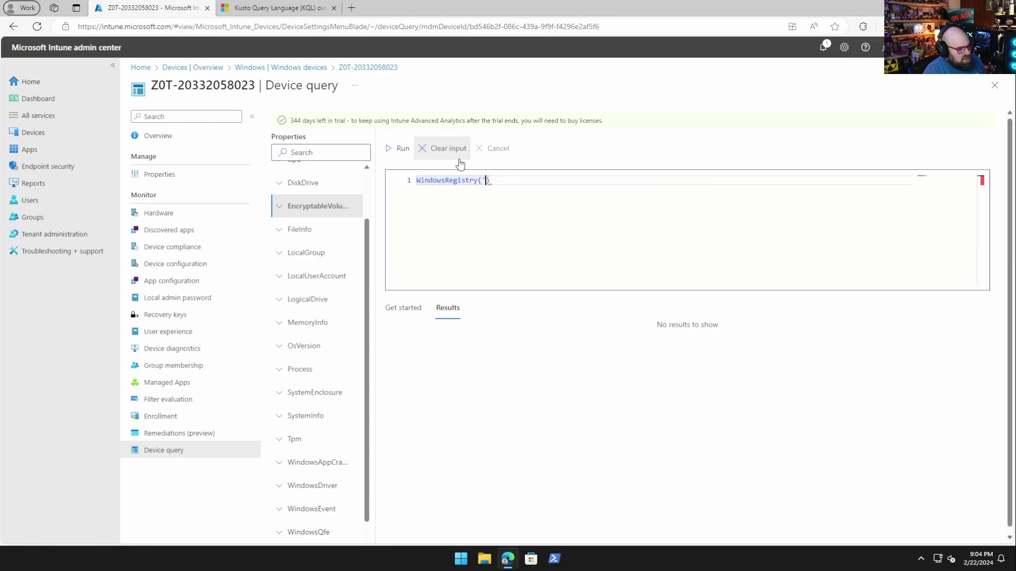
text(KEY_LOCAL_)
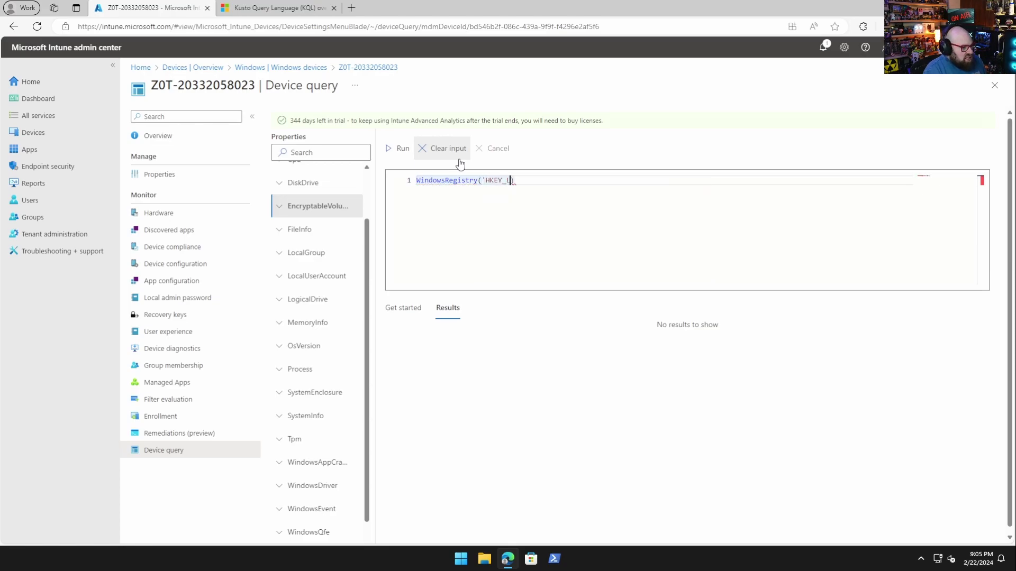
text(MACHINE:\)
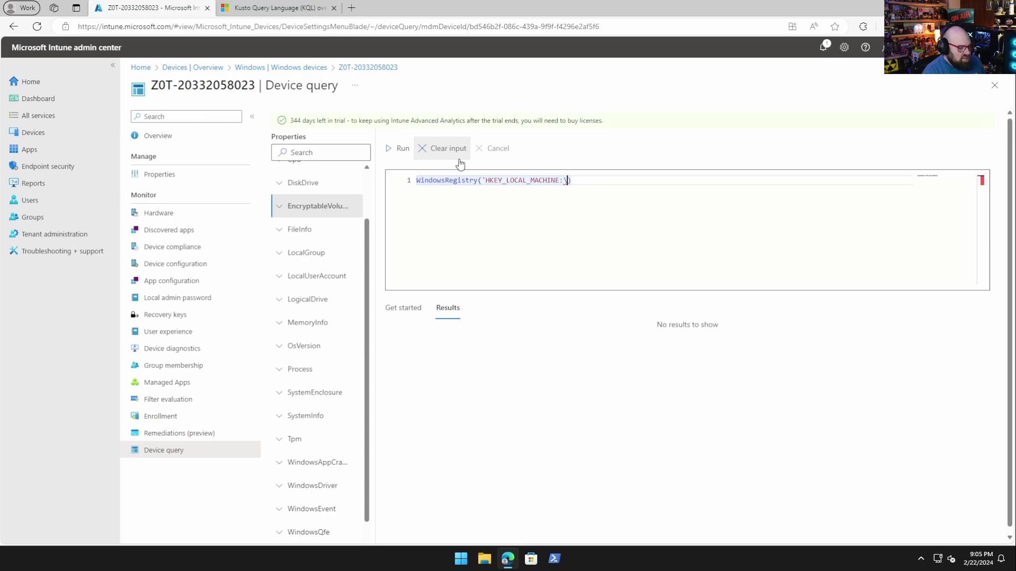
text(SOFTWARE\M)
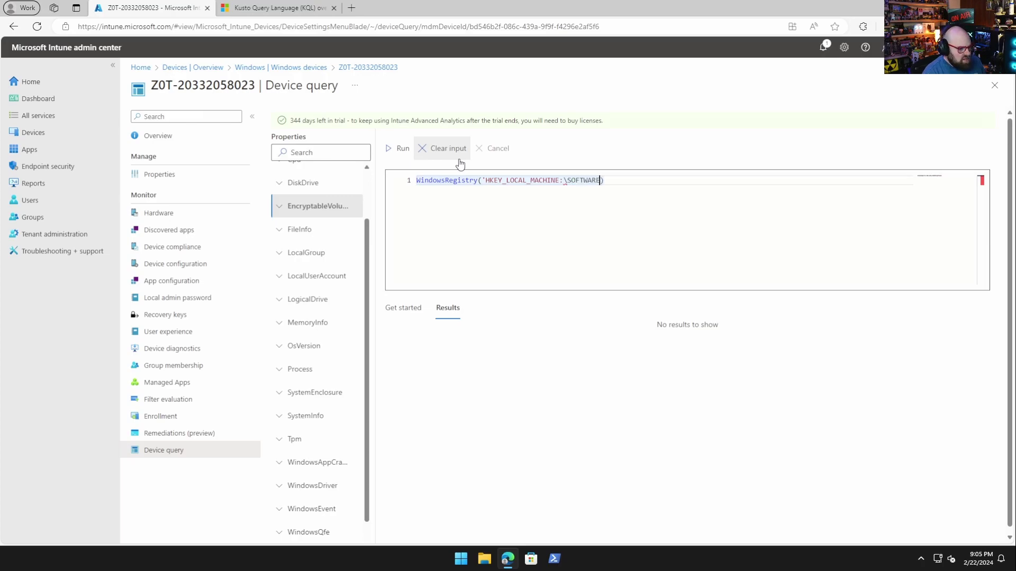
text(icrosoft)
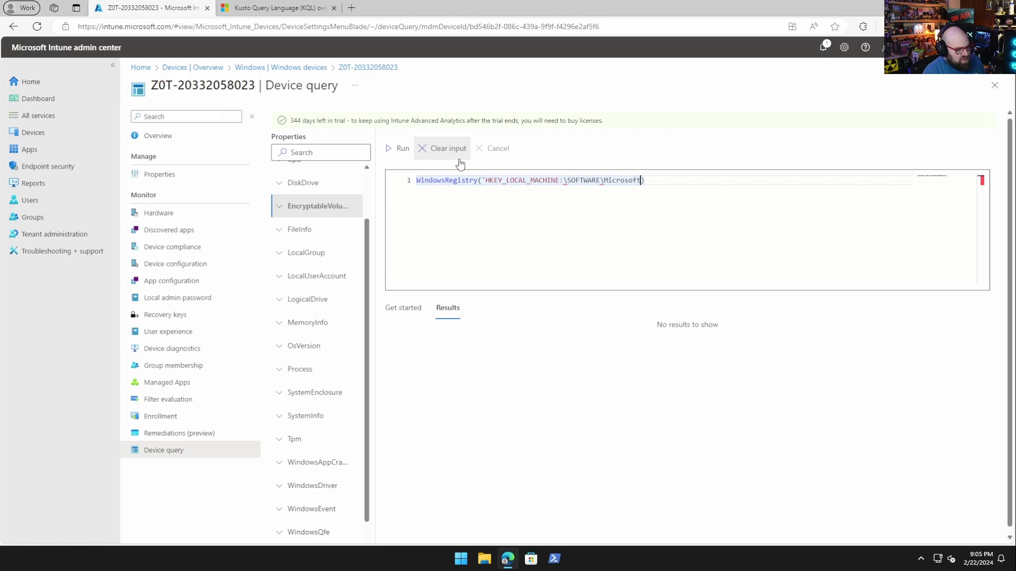
text(\*)
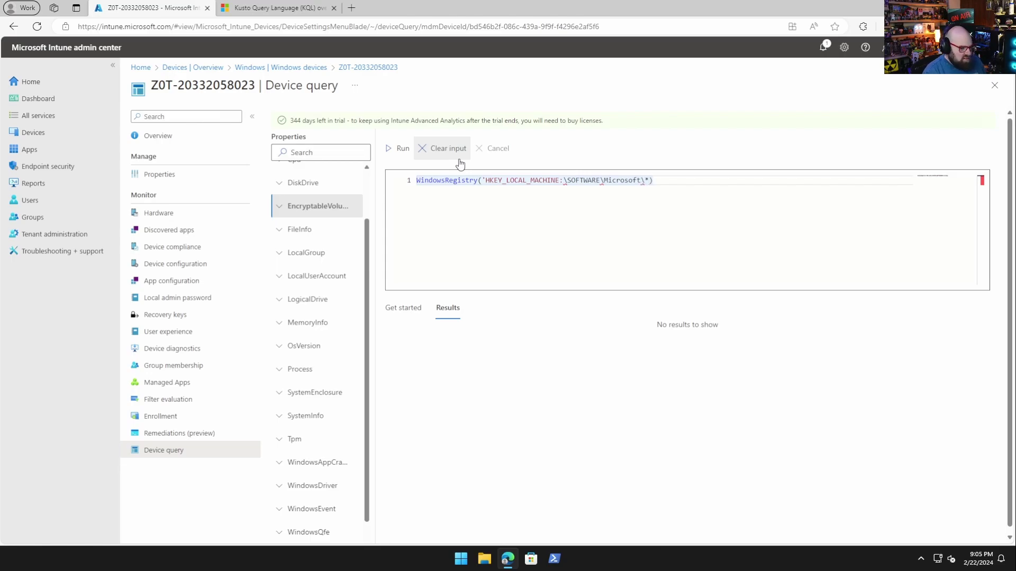
key(Right)
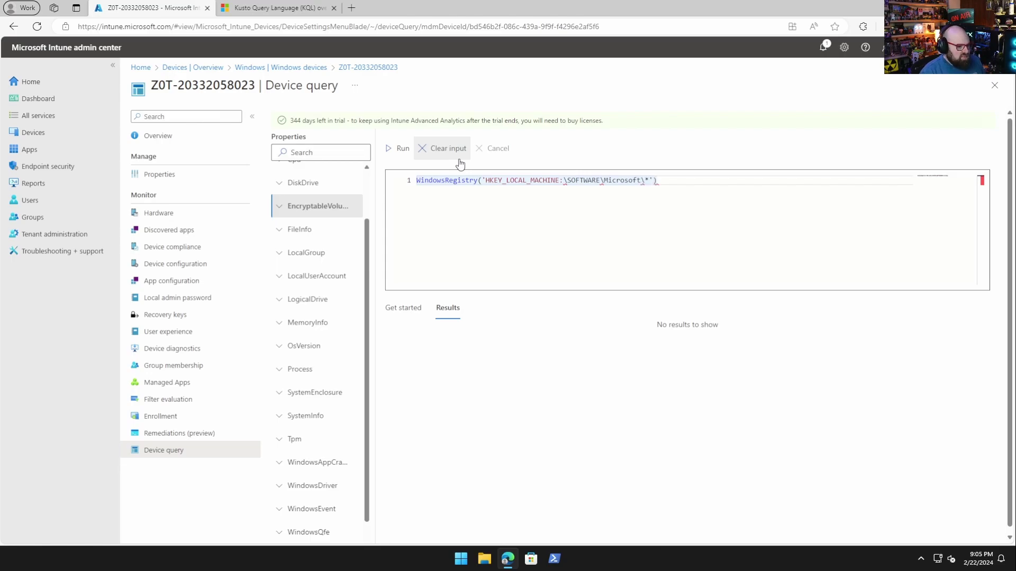
click(397, 150)
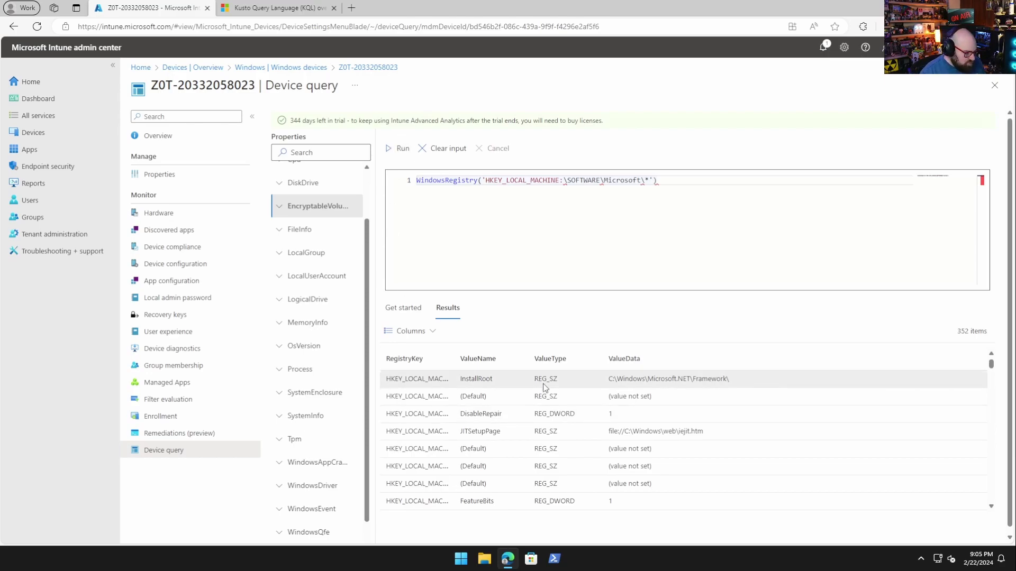
Widen the RegistryKey column and insert Active Setup\ before the wildcard in the path.
drag(452, 355, 733, 355)
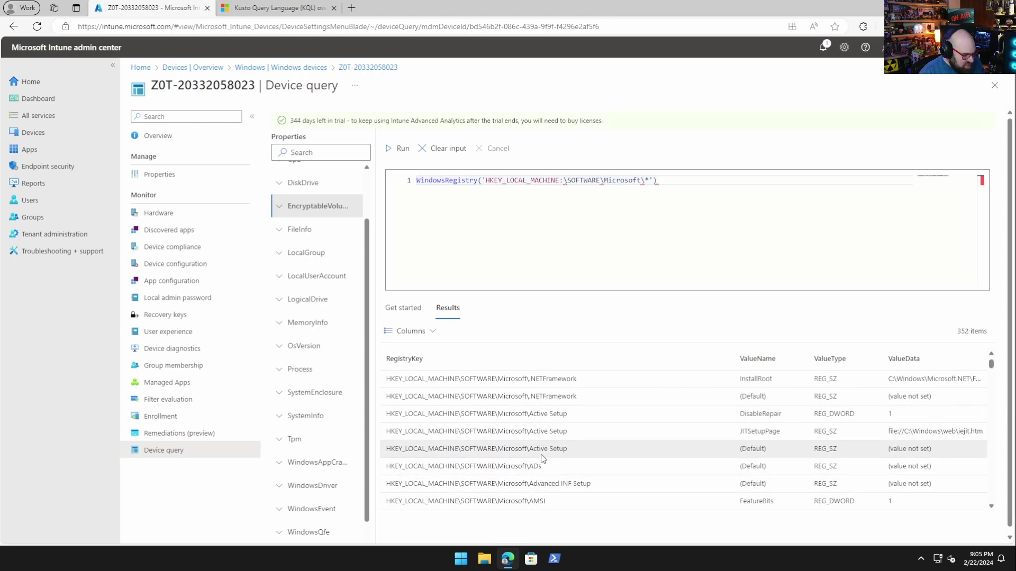
click(645, 181)
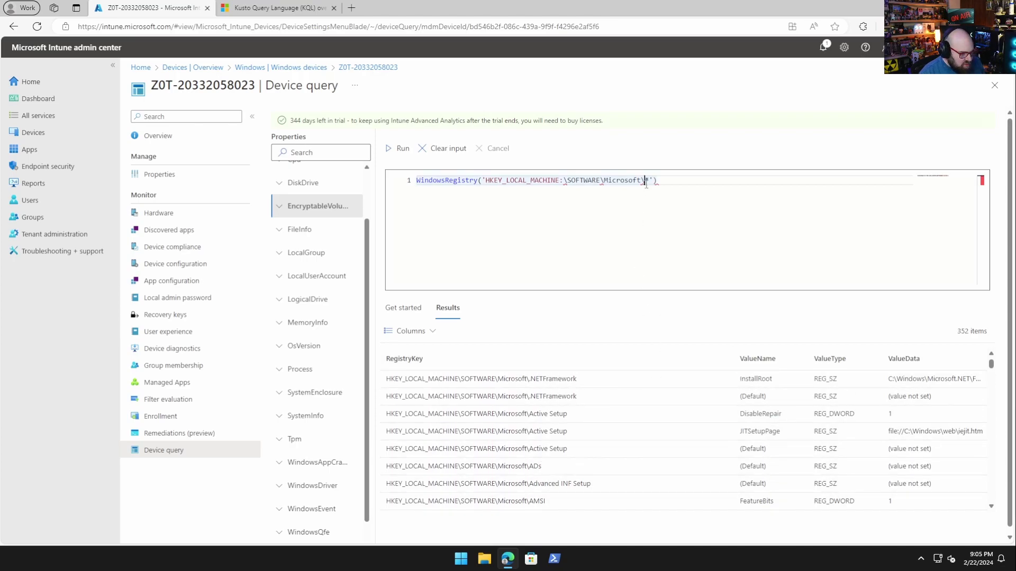
text(Active S)
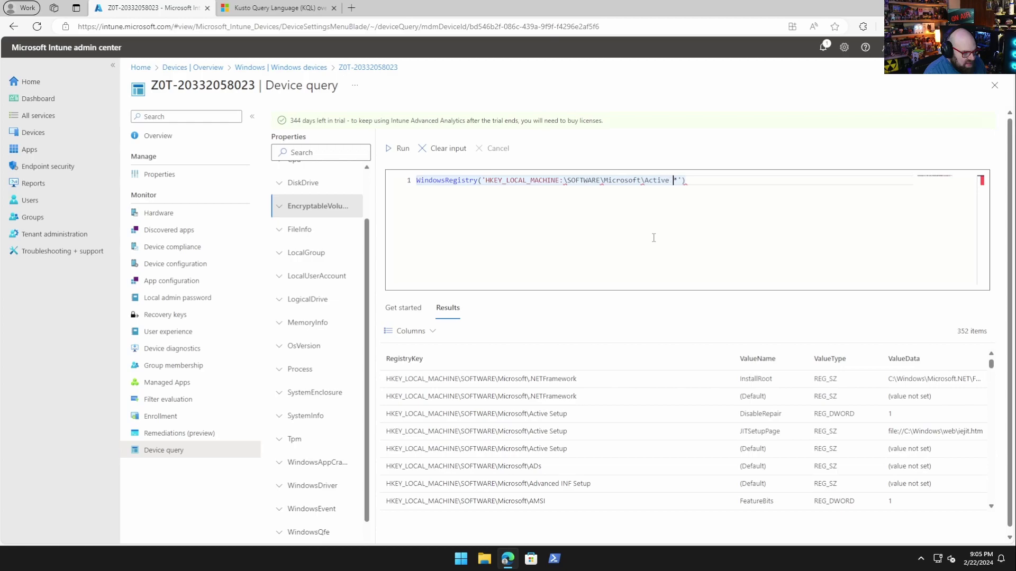
text(etup\)
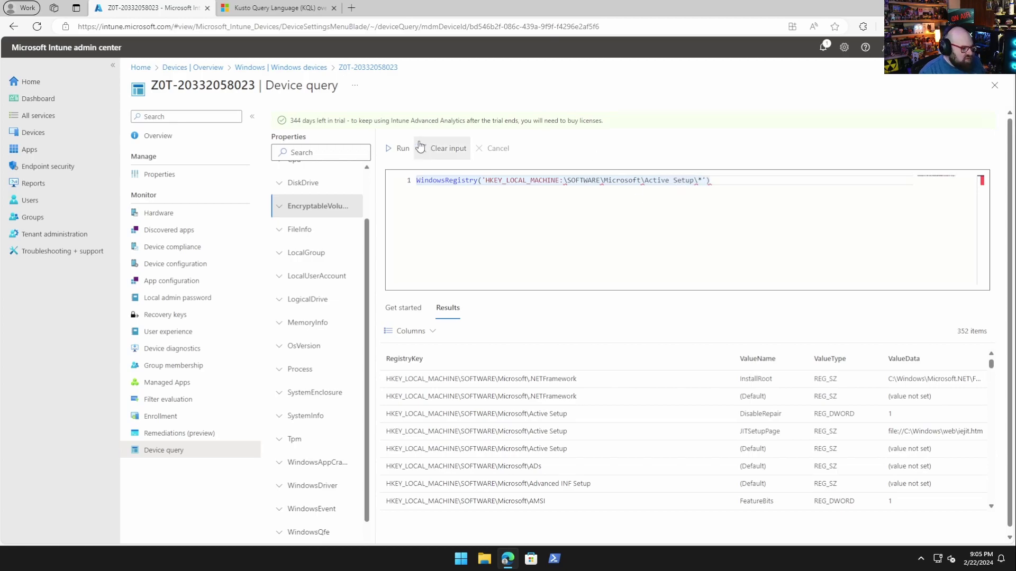
Run the Active Setup query, double every backslash in the path, rerun for 29 items, then view the KQL docs.
click(400, 153)
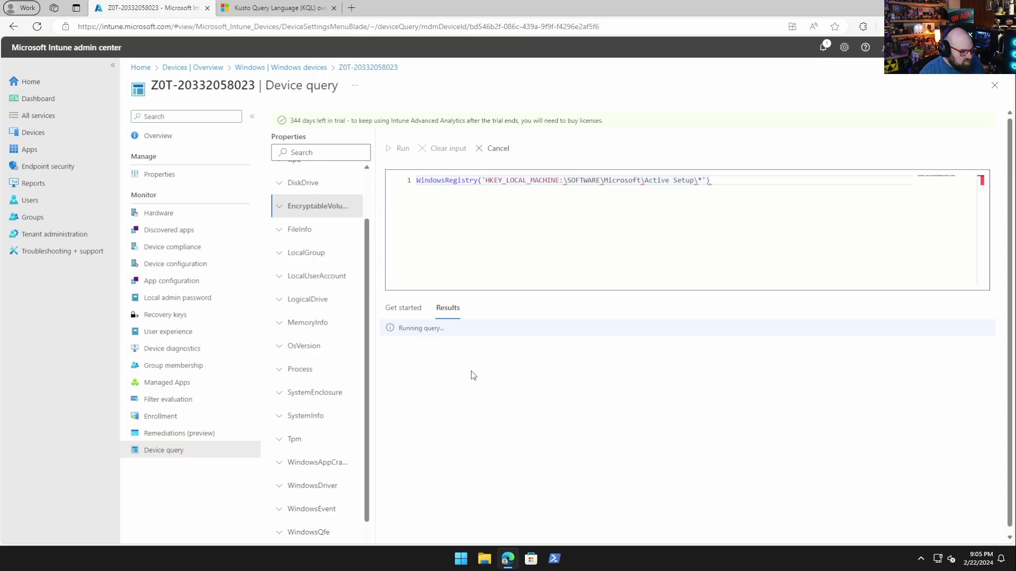
drag(660, 355, 524, 352)
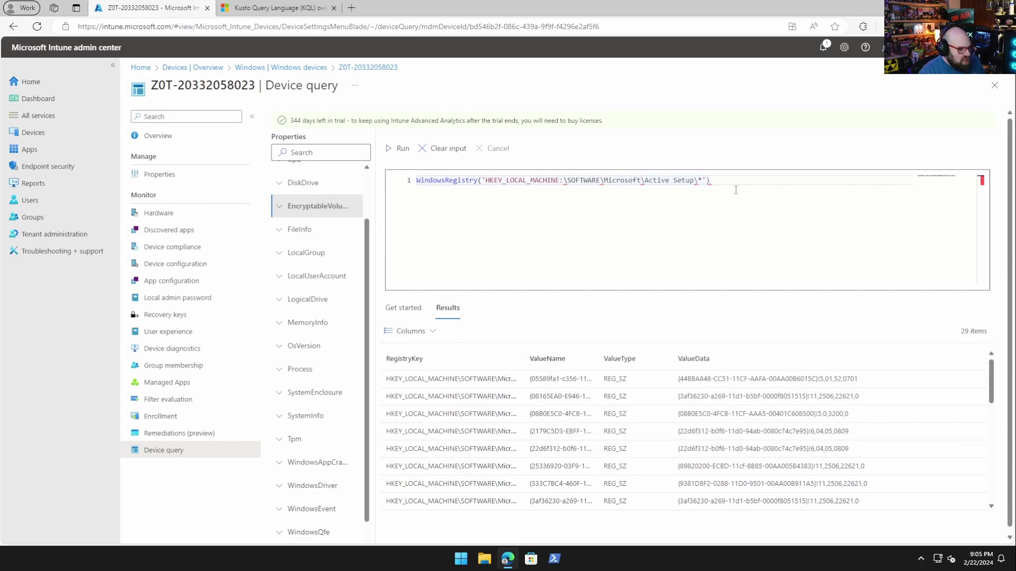
click(563, 180)
text(\)
key(Right)
key(Right)
key(Right)
key(Right)
key(Right)
key(Right)
key(Right)
key(Right)
key(Right)
text(\)
key(Right)
text(\)
key(Right)
key(Right)
key(Right)
key(Right)
key(Right)
key(Right)
key(Right)
key(Right)
key(Right)
key(Right)
key(Right)
key(Right)
key(Right)
key(Right)
text(\)
click(389, 151)
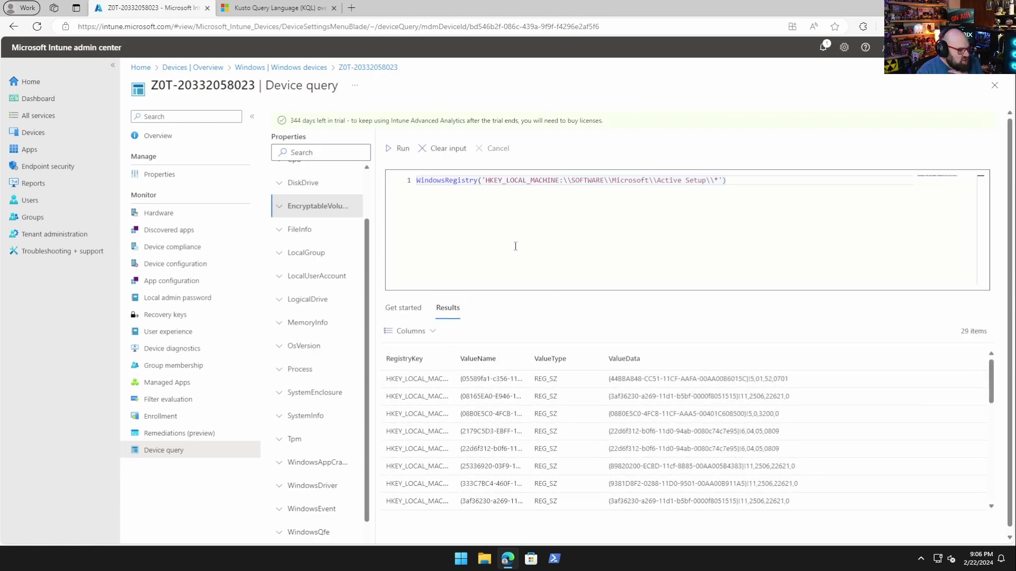
click(267, 10)
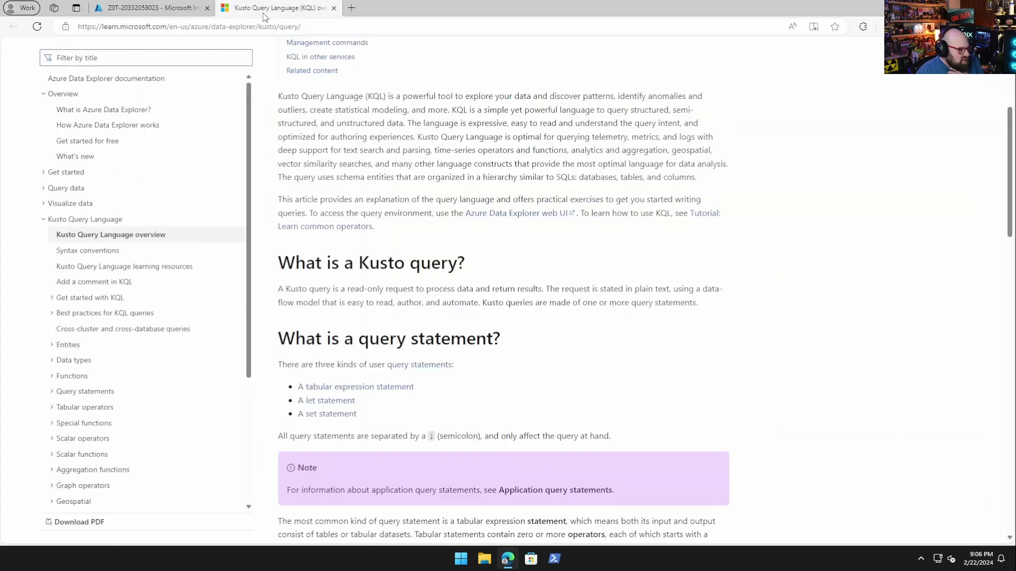
In Registry Editor, go to HKEY_LOCAL_MACHINE\SOFTWARE\Microsoft\Policies via the address bar.
click(167, 11)
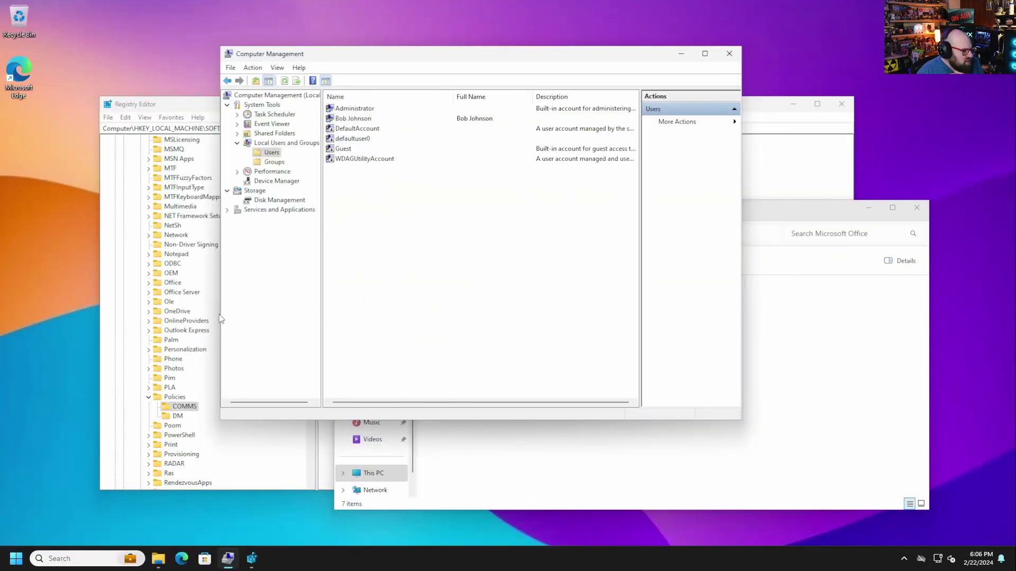
click(175, 330)
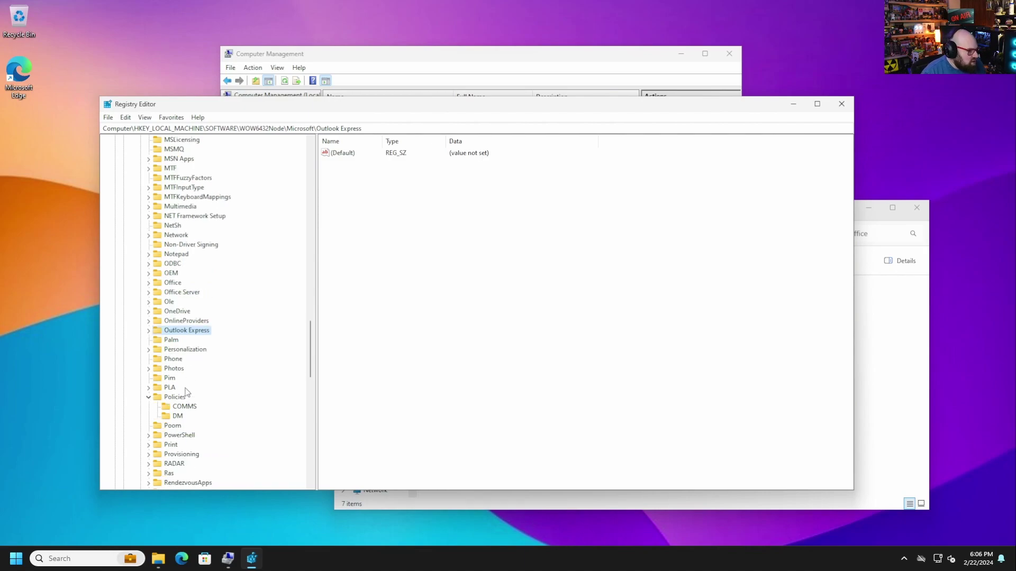
drag(224, 115, 239, 116)
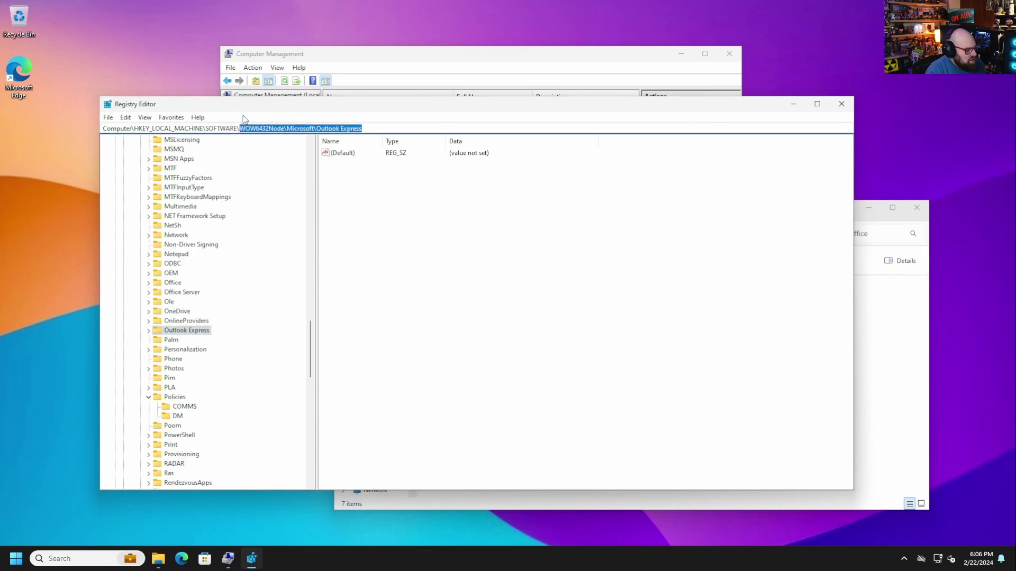
text(Microsoft)
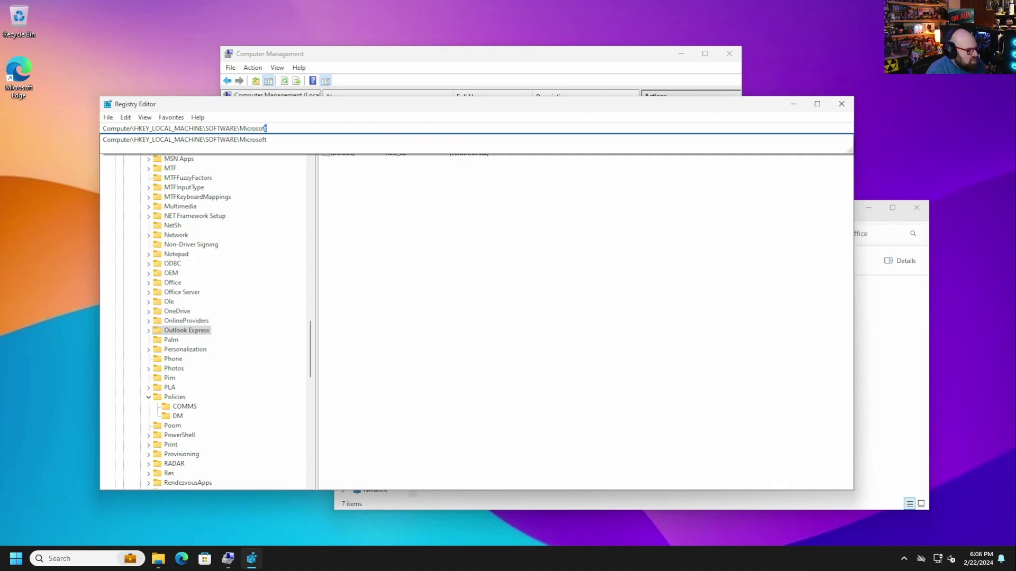
text(\Policies)
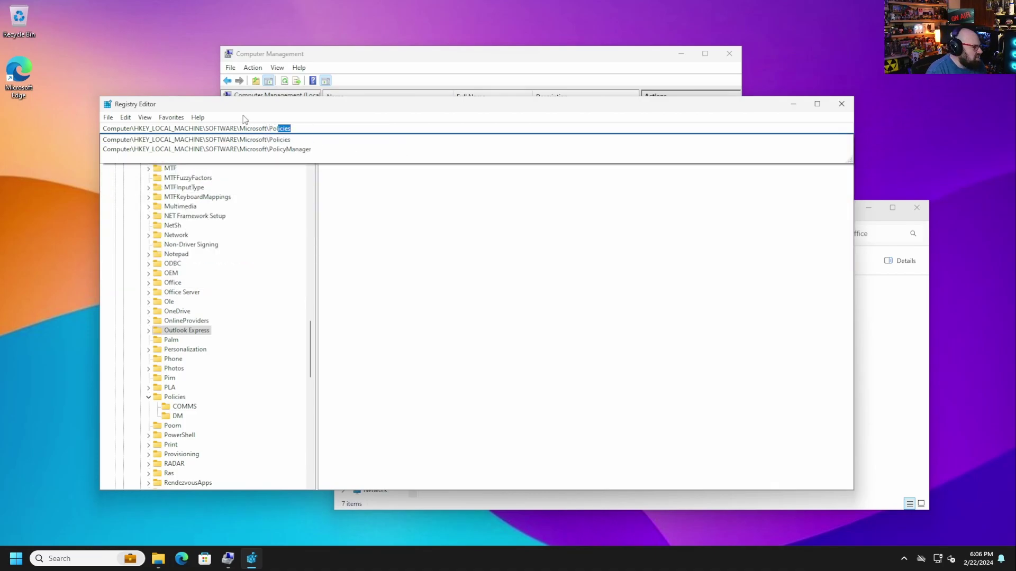
key(Down)
key(Return)
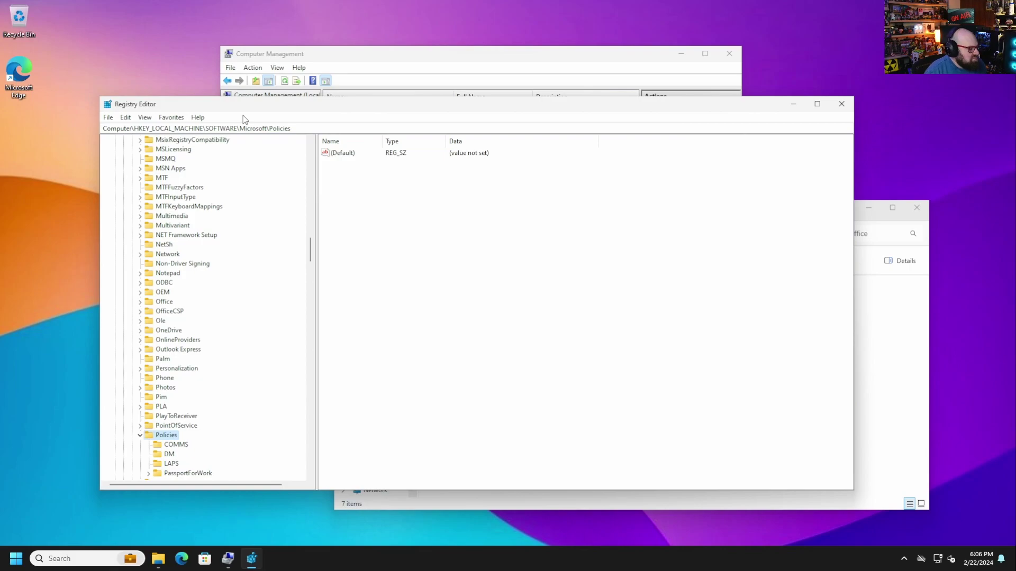
Switch the address to the sibling PolicyManager key and view its contents.
click(336, 128)
key(BackSpace)
key(BackSpace)
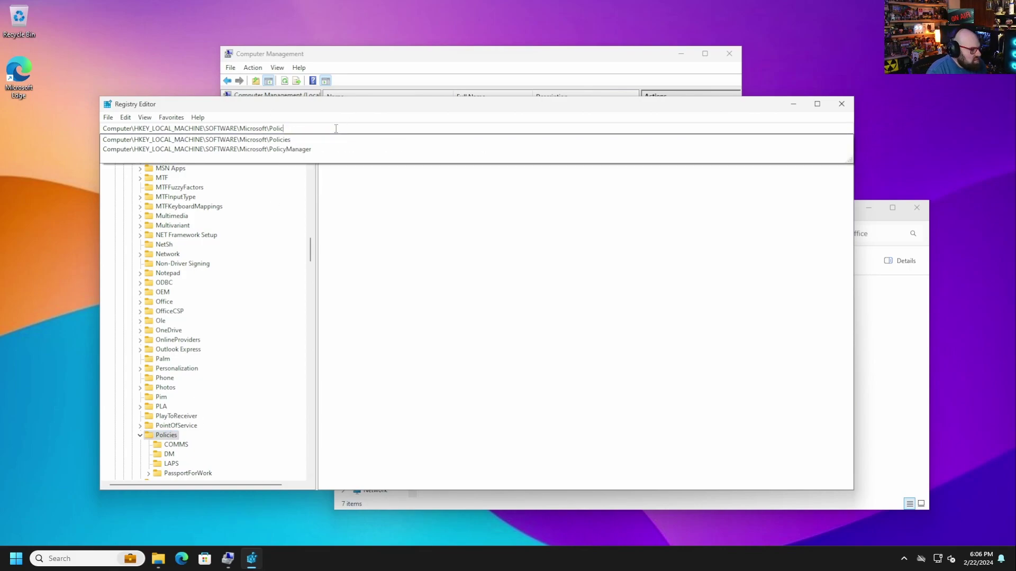
key(Down)
key(Down)
key(Return)
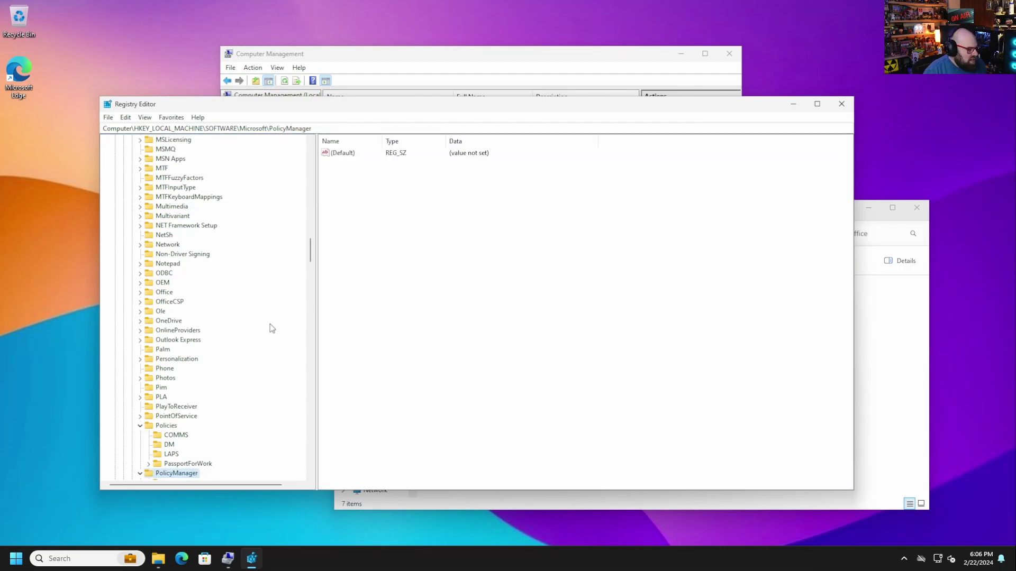
scroll(270, 325, down, 5)
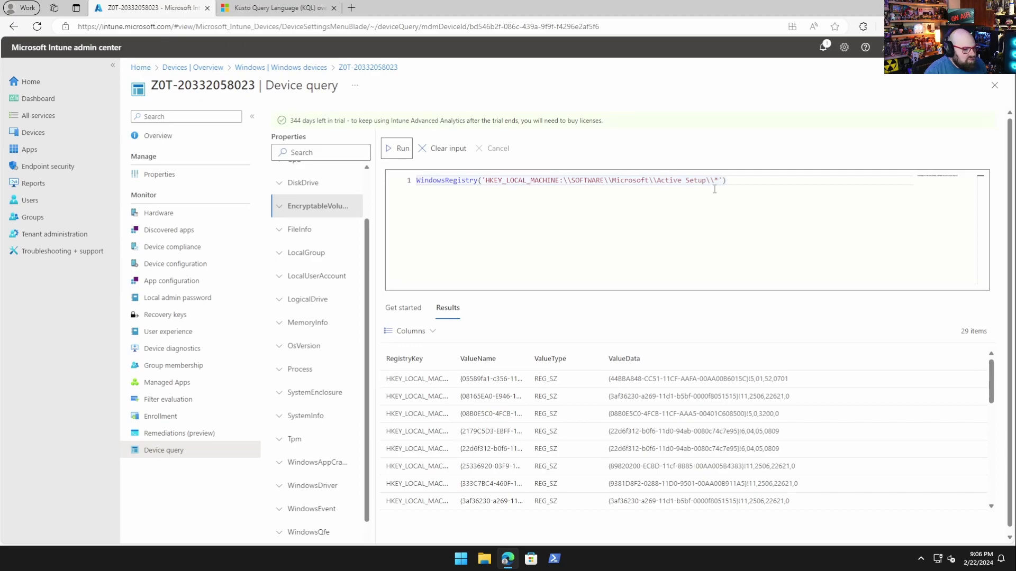
Change the registry query path to PolicyManager\\* and run it, which returns no results.
drag(750, 180, 658, 176)
key(ctrl+a)
text(Po)
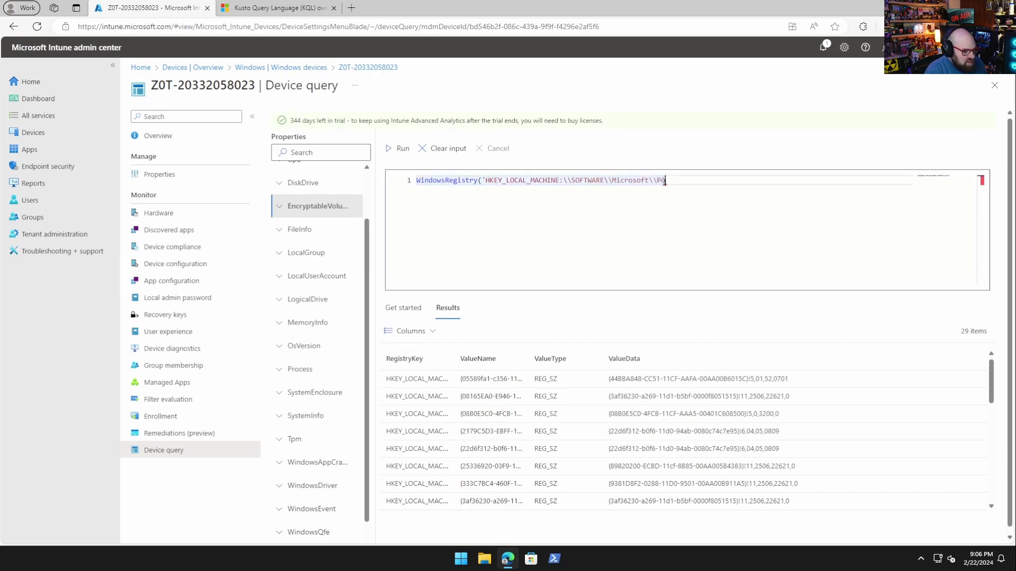
text(licyManager\\)
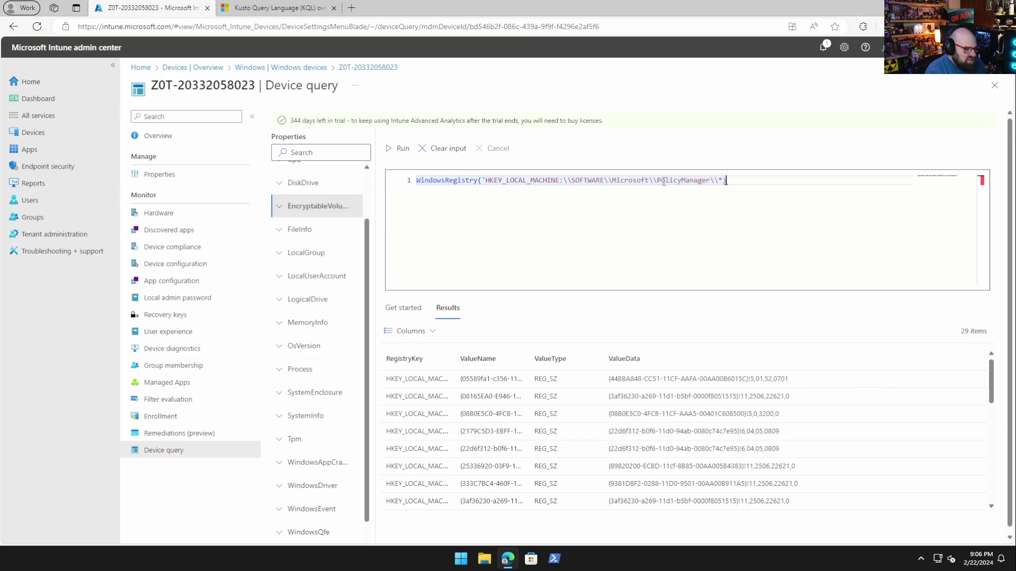
text(*'))
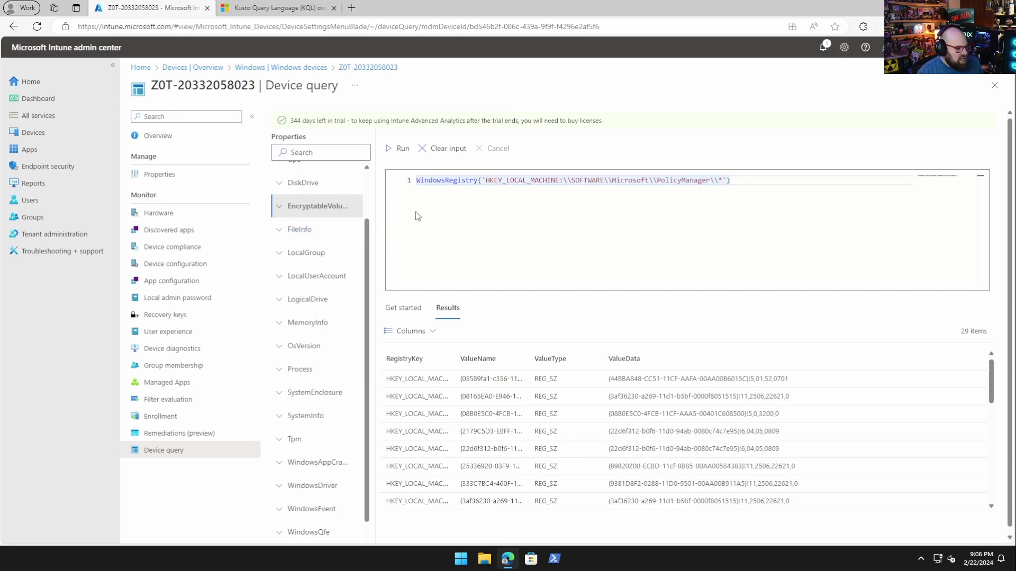
click(391, 152)
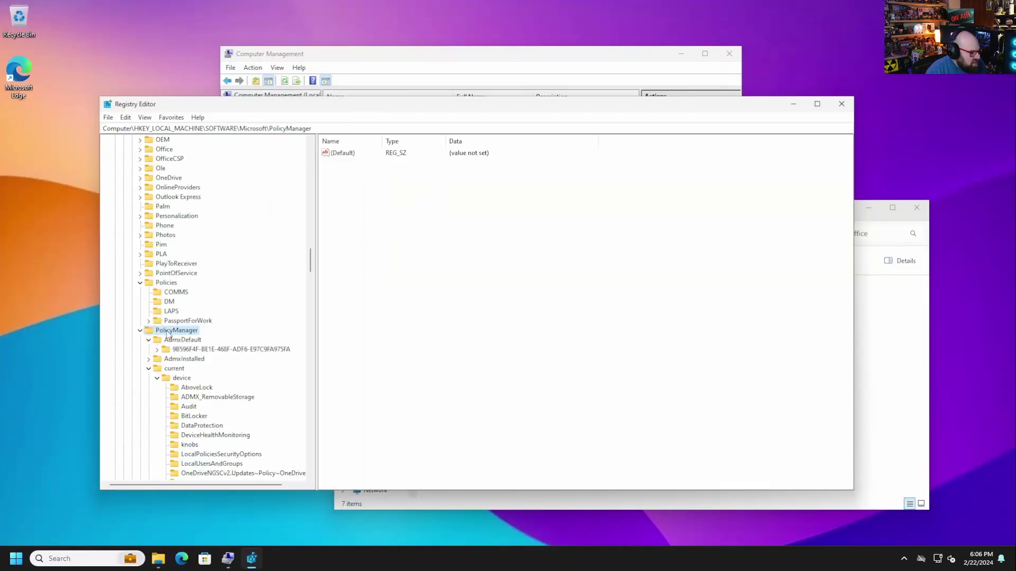
Browse PolicyManager's AdmxDefault, AdmxInstalled and current\device subkeys, ending on Audit's values.
click(175, 341)
click(180, 361)
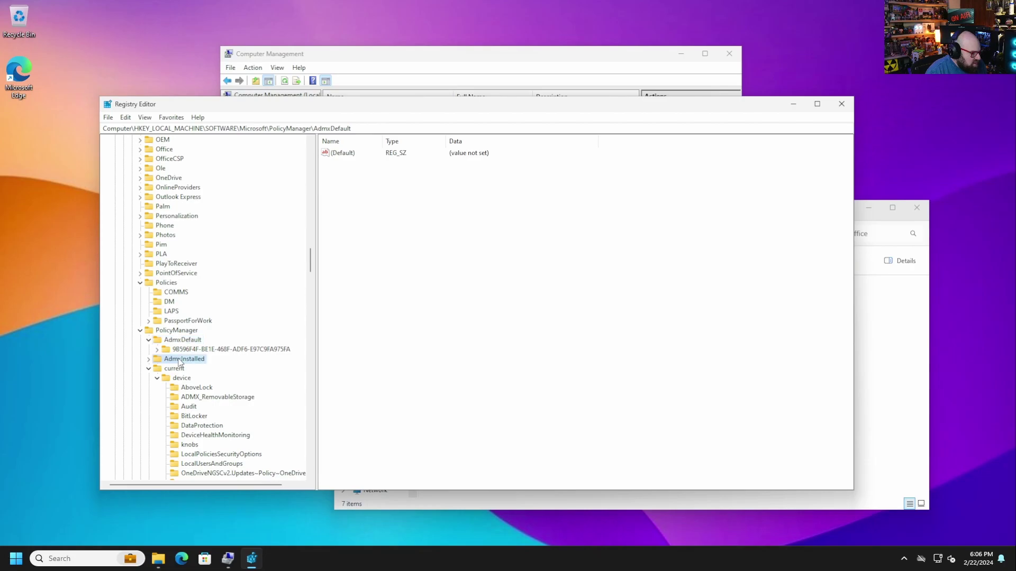
click(172, 369)
click(180, 378)
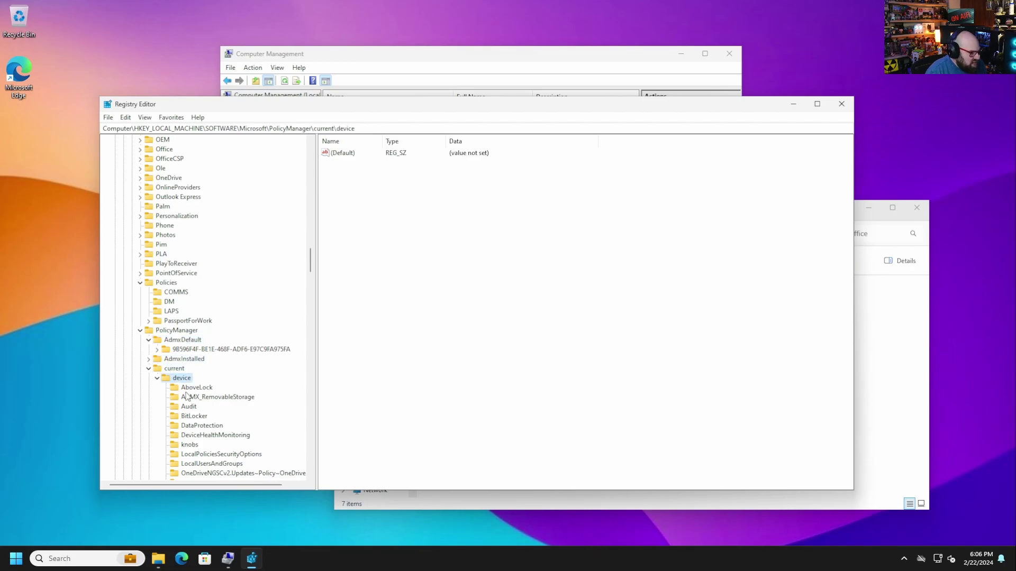
click(188, 397)
click(200, 436)
click(201, 464)
click(197, 407)
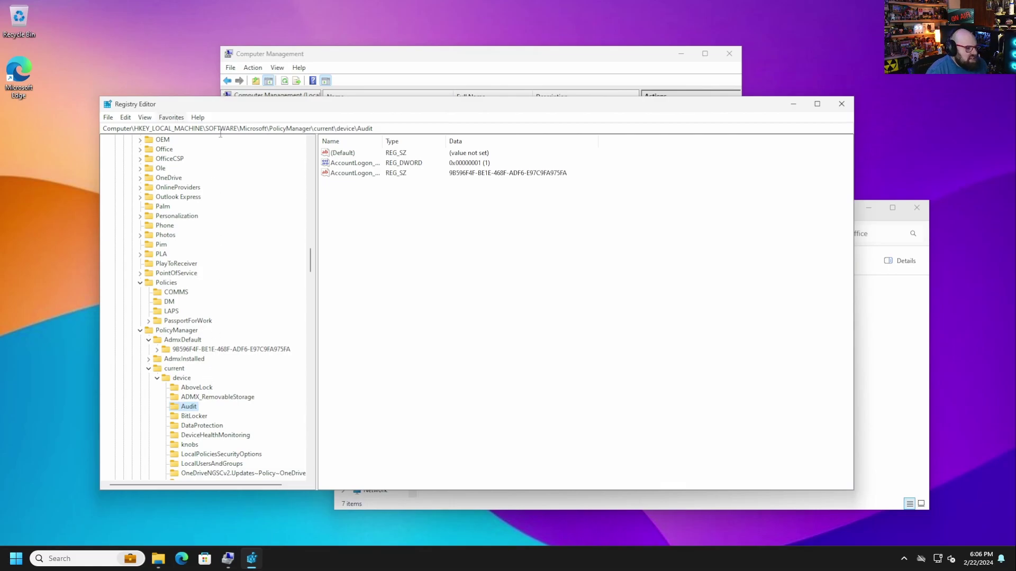
Edit the address bar to navigate to HKEY_LOCAL_MACHINE\SOFTWARE\WOW6432Node.
drag(394, 128, 242, 131)
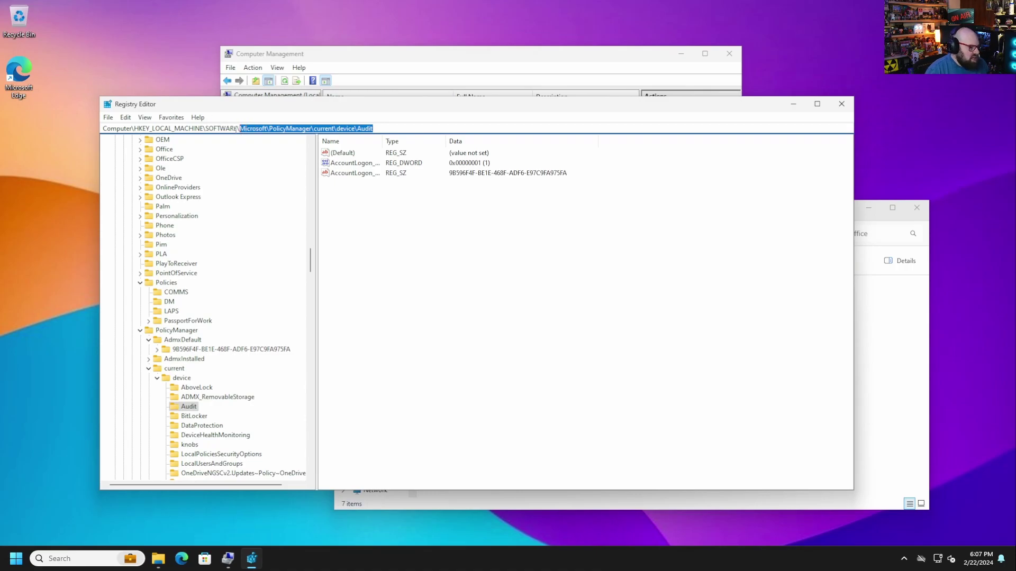
key(BackSpace)
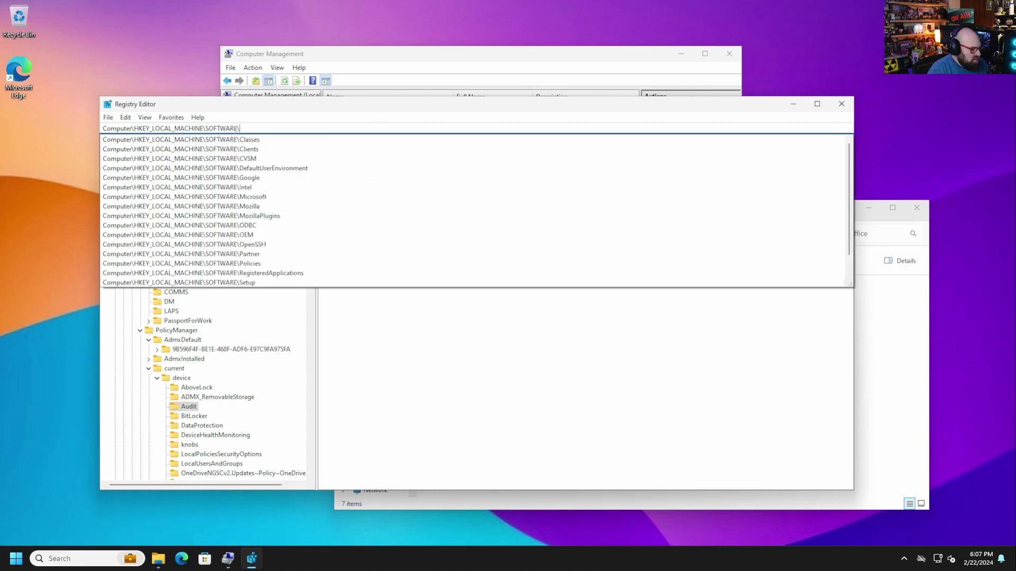
text(wo)
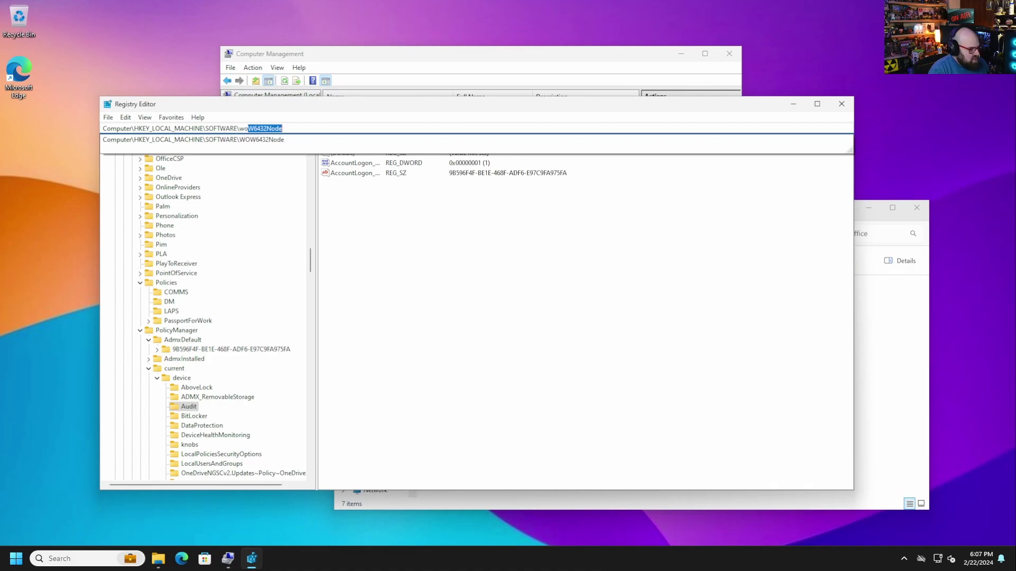
key(Return)
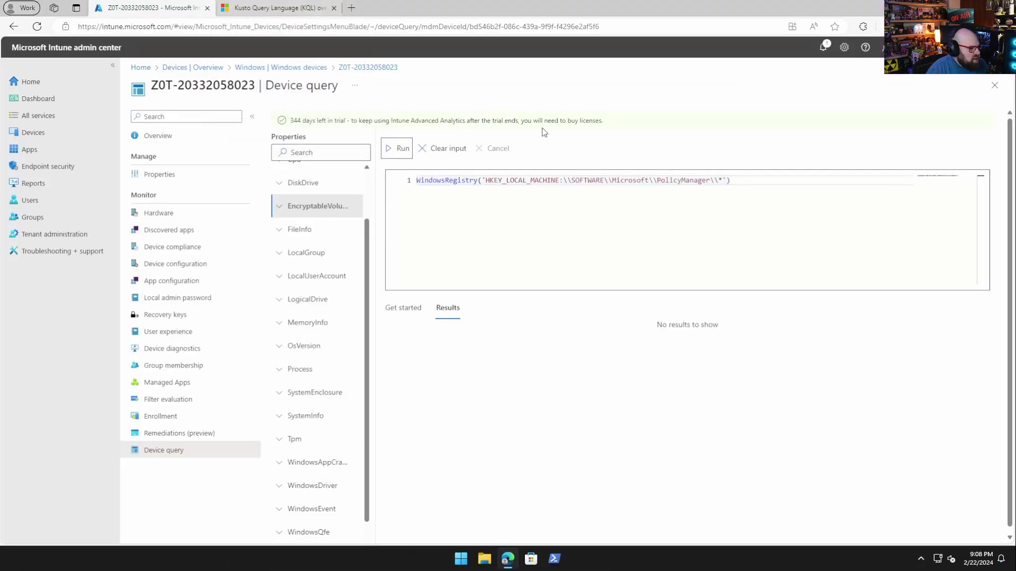
Change the registry path to MTFFuzzyFactors and run it, showing 7 values with full RegistryKey paths.
double_click(659, 180)
text(MTF)
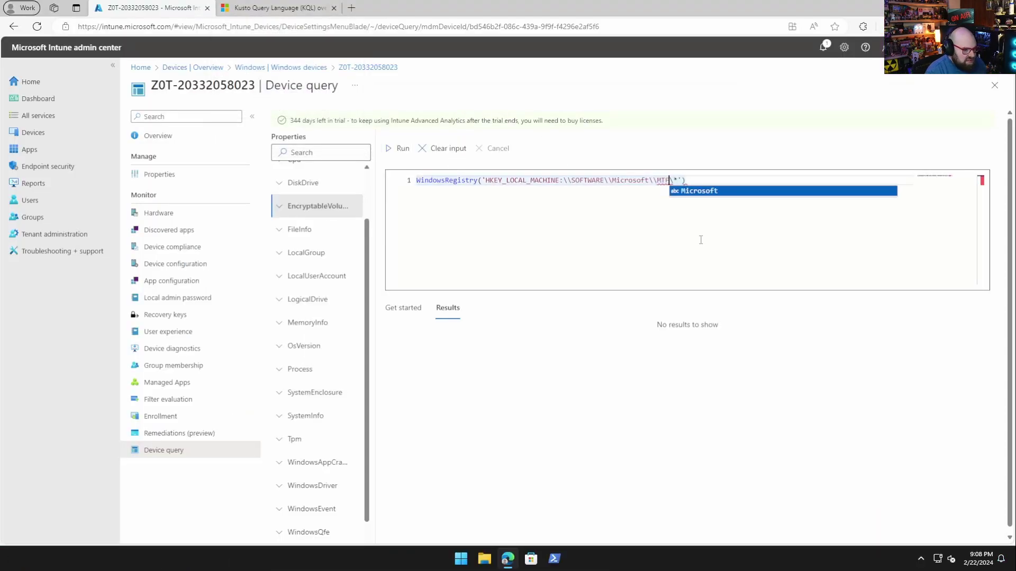
text(FuzzyF)
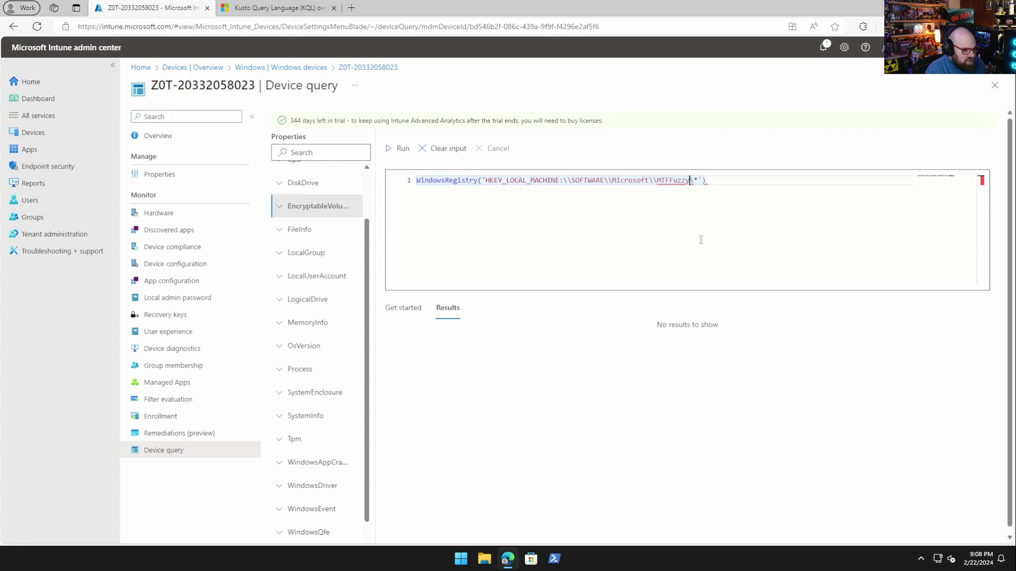
text(actors)
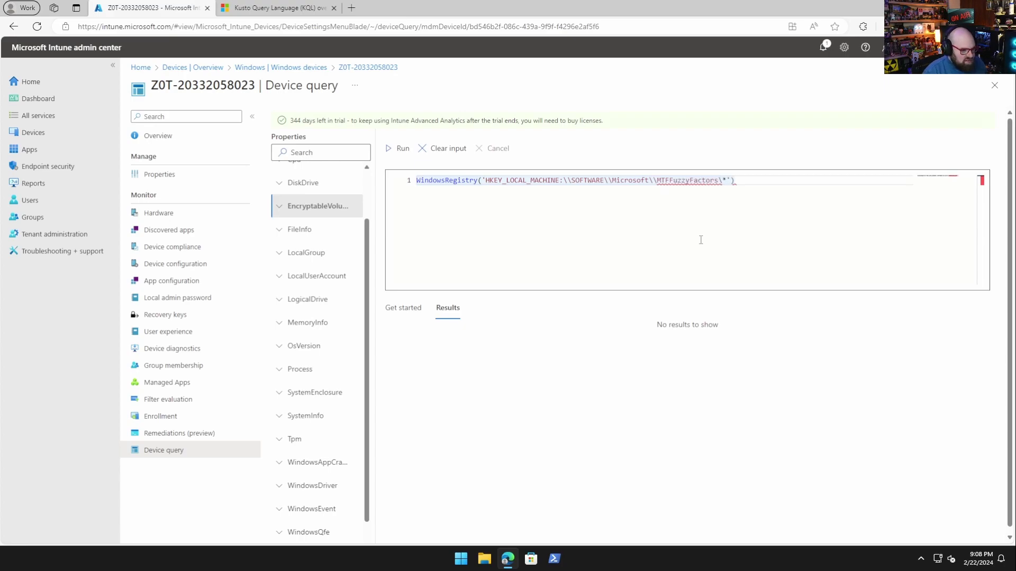
text(\)
click(398, 149)
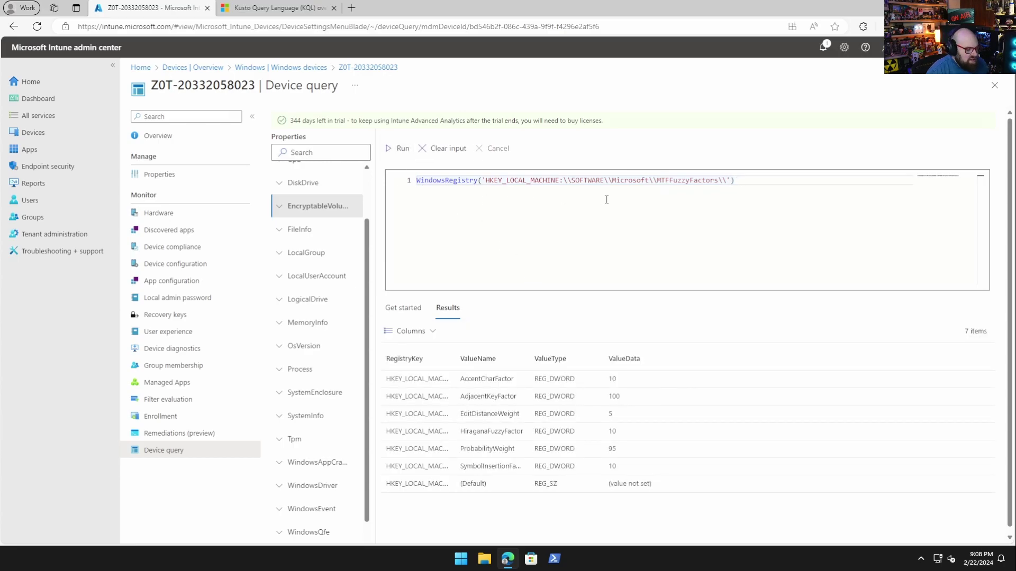
drag(454, 358, 606, 364)
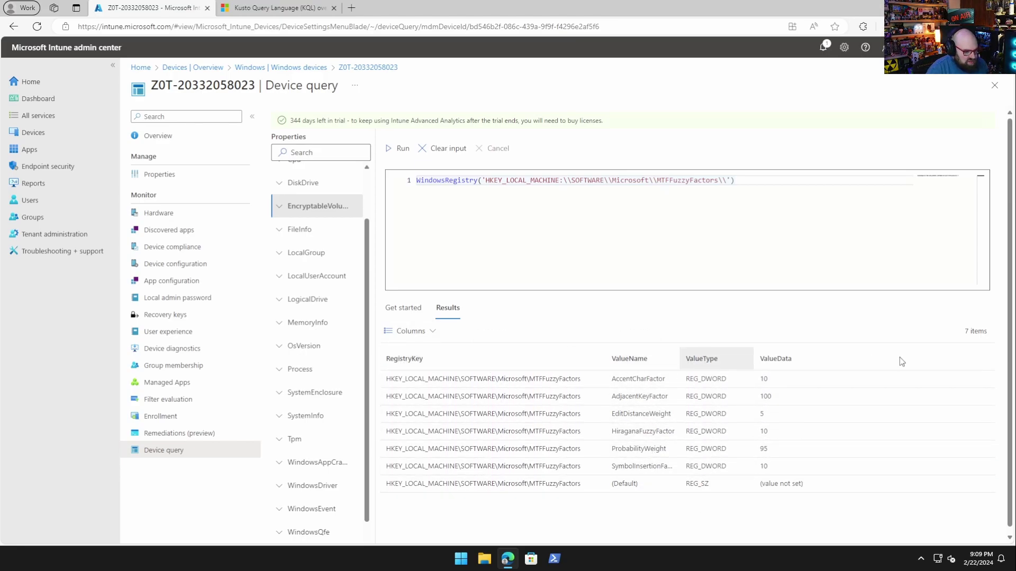
Add '| project ValueName, ValueType, ValueData' to the query and run it.
click(777, 181)
key(Return)
text(|)
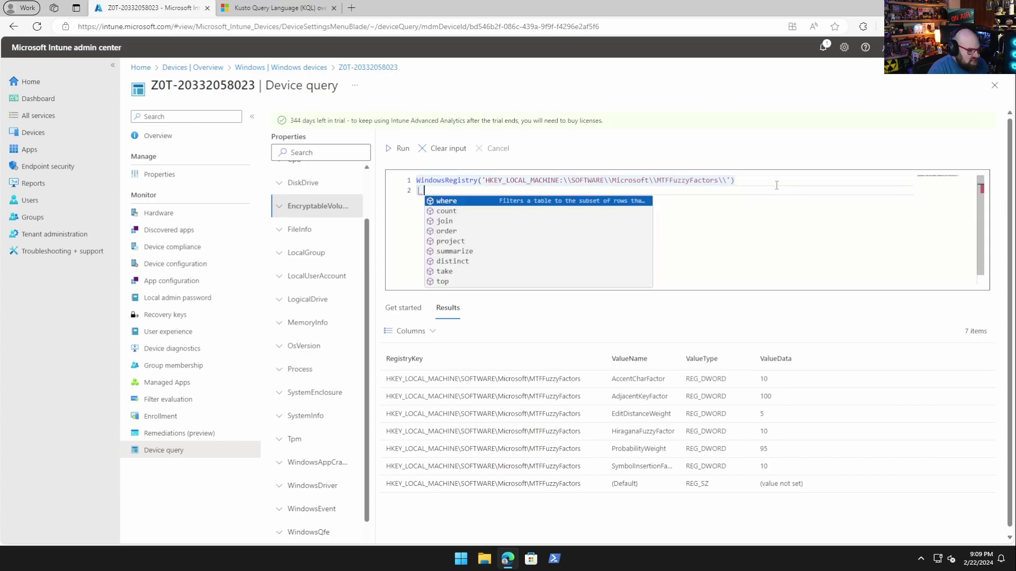
text( project ValueN)
key(Tab)
text(, ValueT)
key(Tab)
text(, Valu)
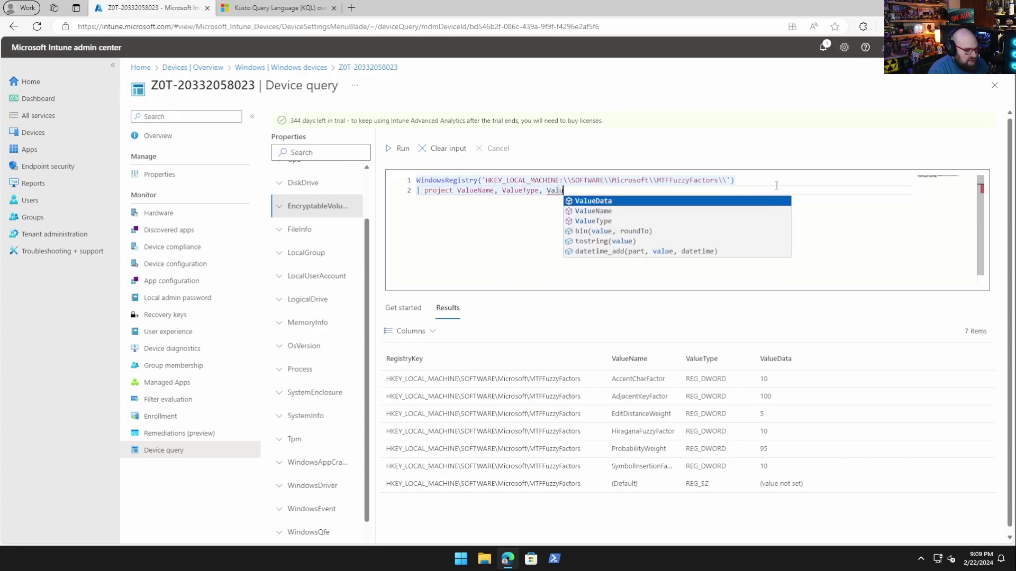
key(Tab)
click(401, 152)
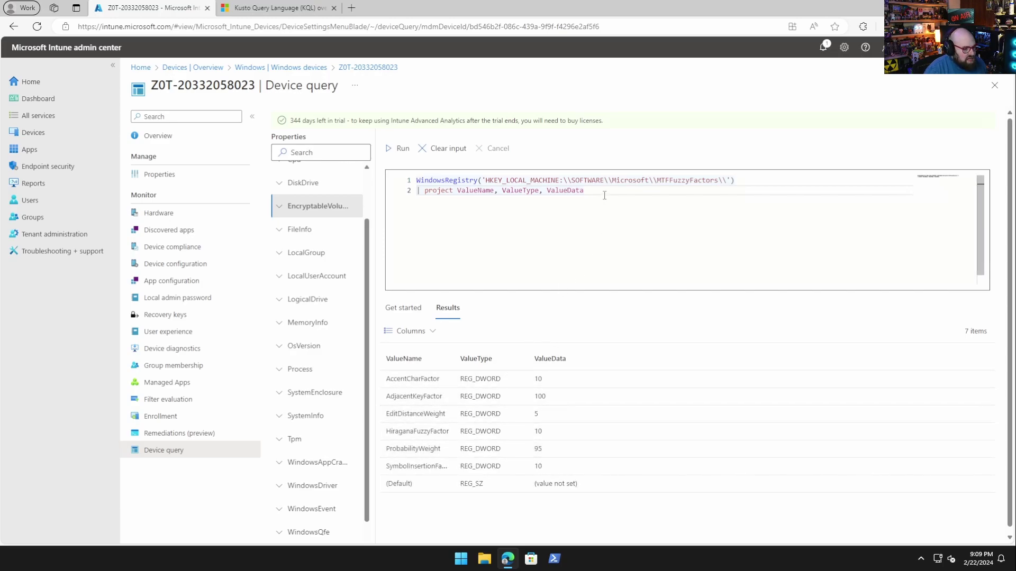
Filter the query with '| where ValueName == 'AccentCharFactor'', returning one value of 10.
click(751, 178)
key(Return)
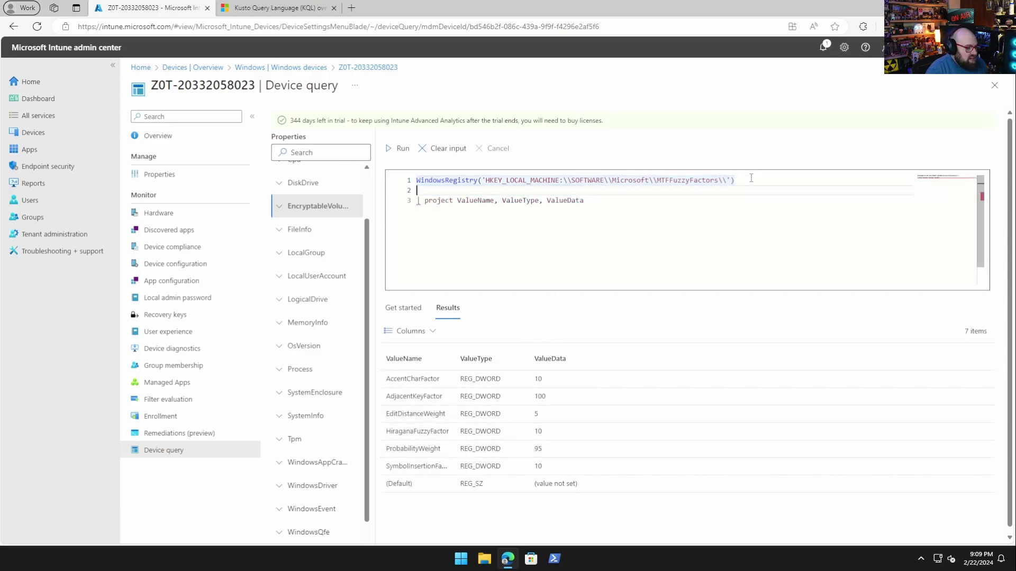
text(| wehr)
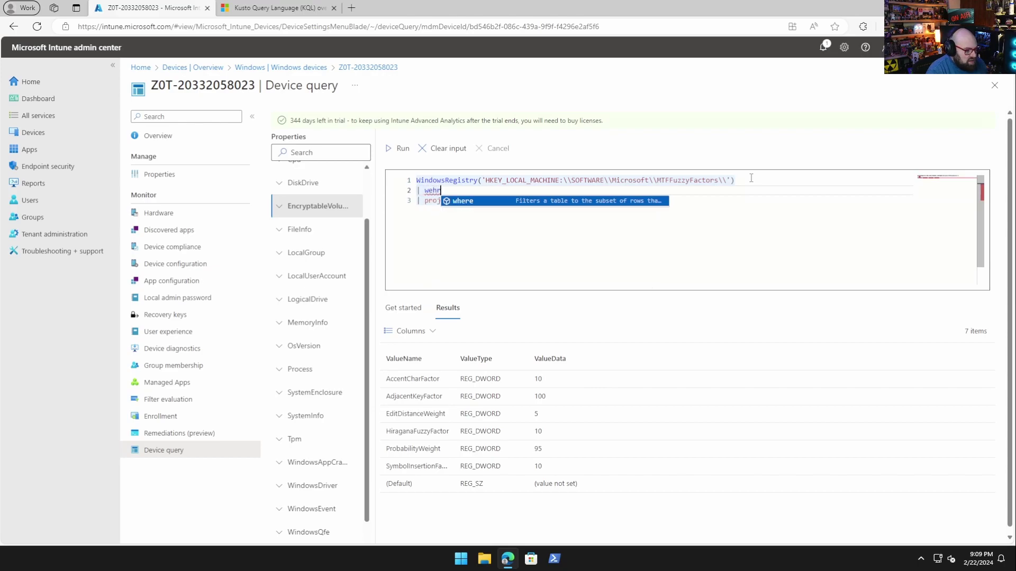
key(BackSpace)
key(BackSpace)
key(BackSpace)
key(BackSpace)
text(where )
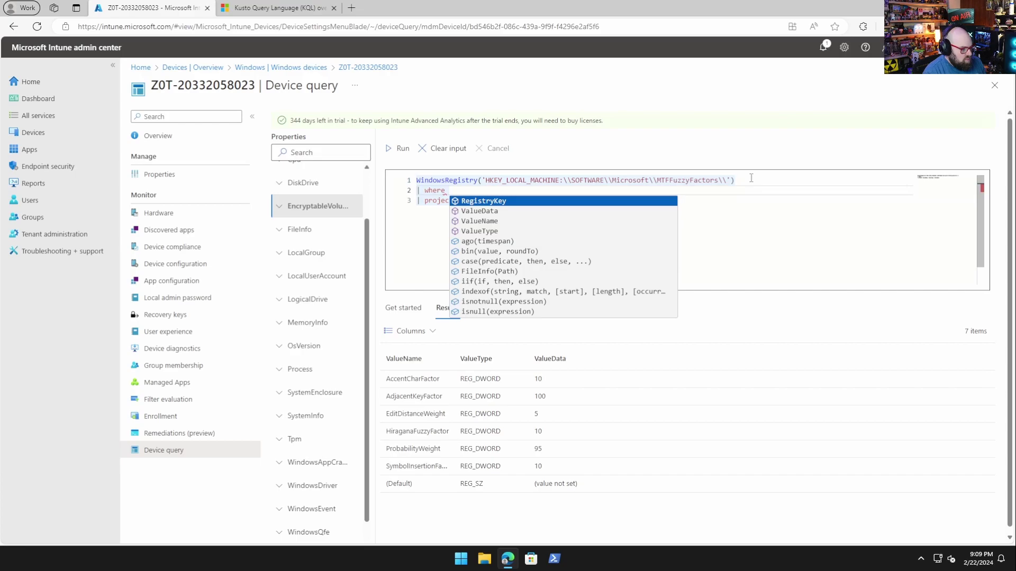
text(Va)
key(Down)
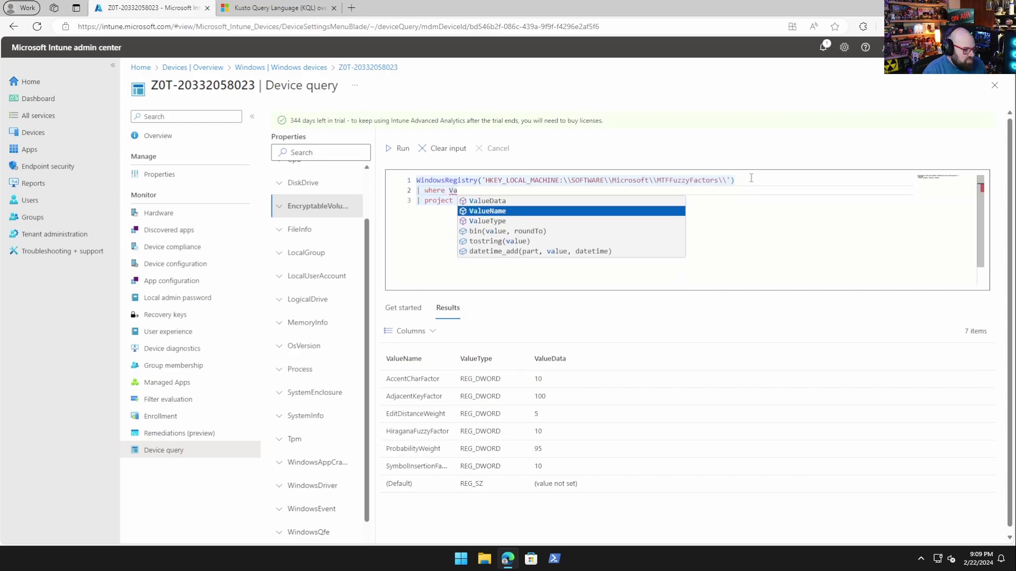
key(Tab)
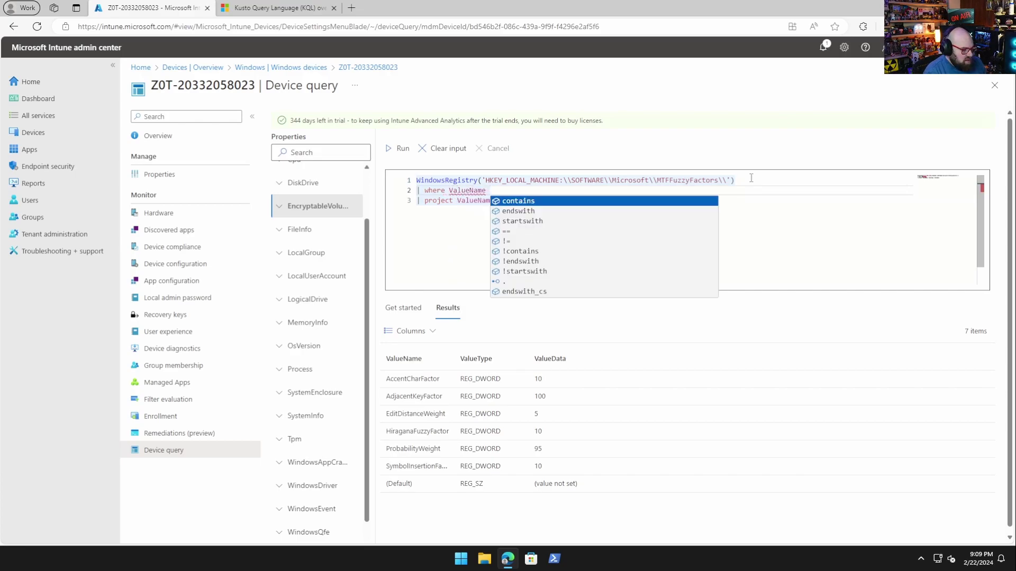
text(==)
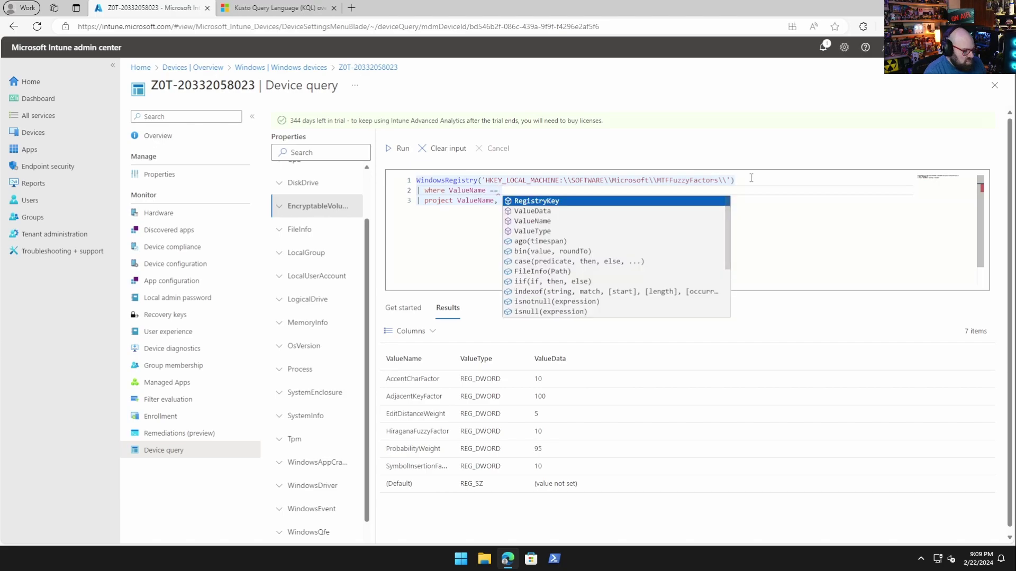
text( 'AccentChar)
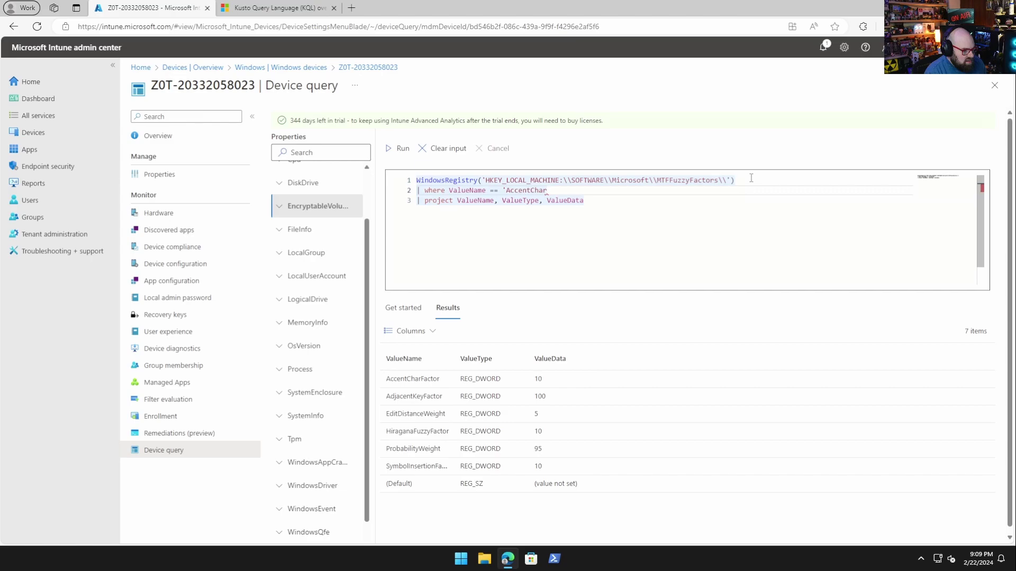
text(Factor')
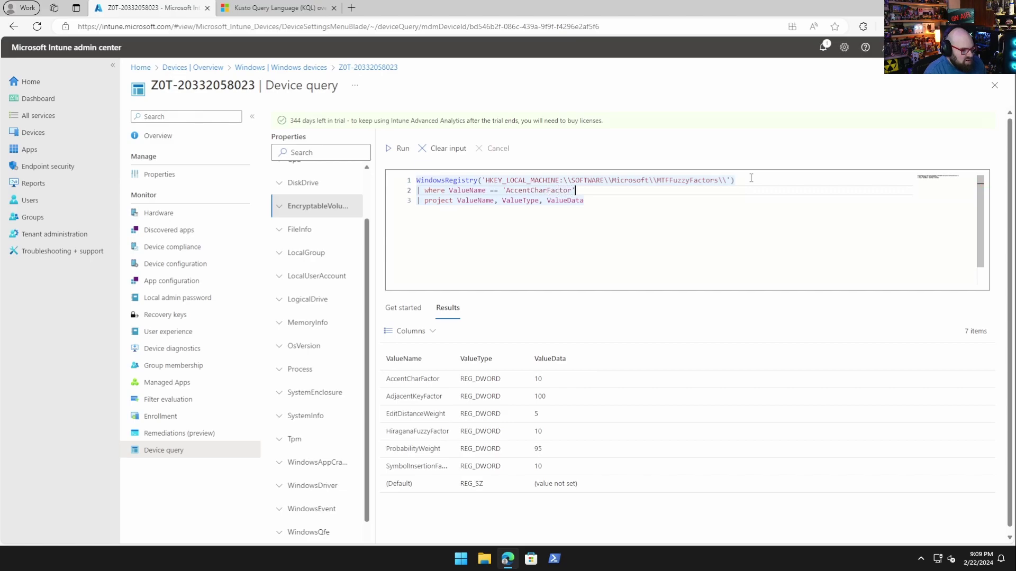
click(395, 146)
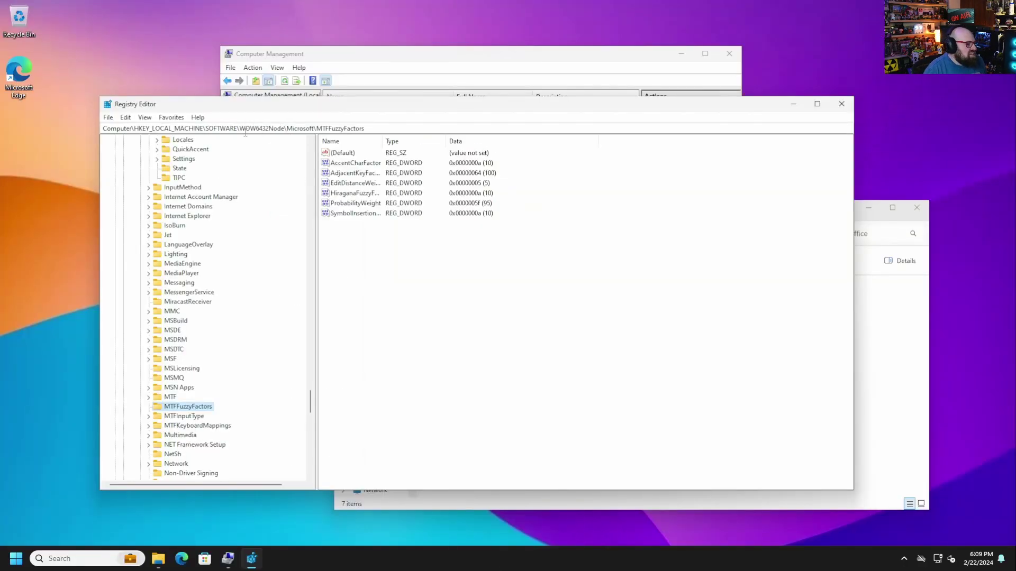
scroll(244, 248, down, 4)
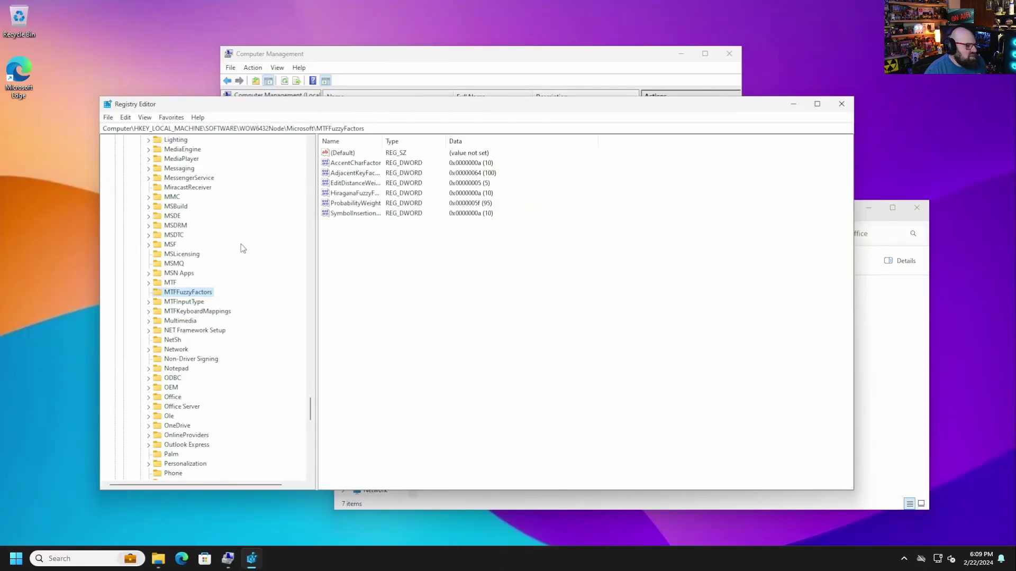